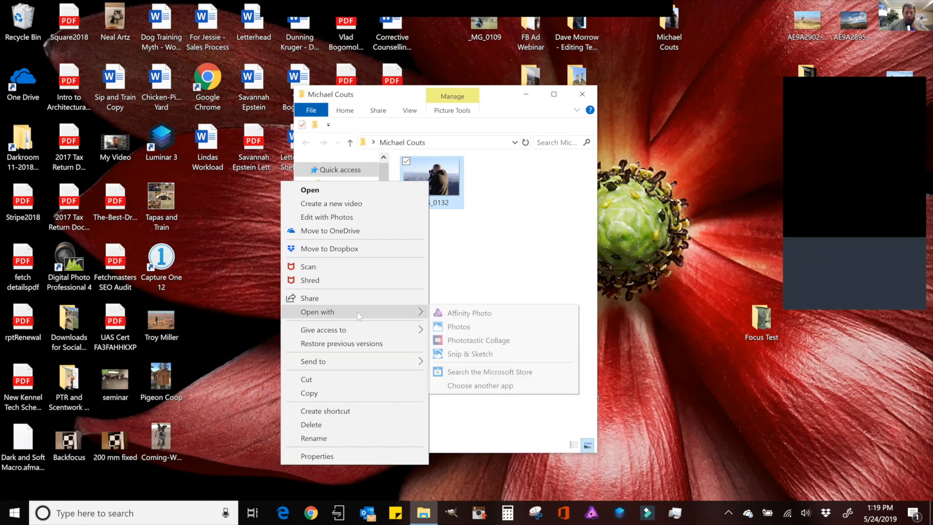
# - Open the raw photo _MG_0132.CR2 with Affinity Photo
pyautogui.click(452, 314)
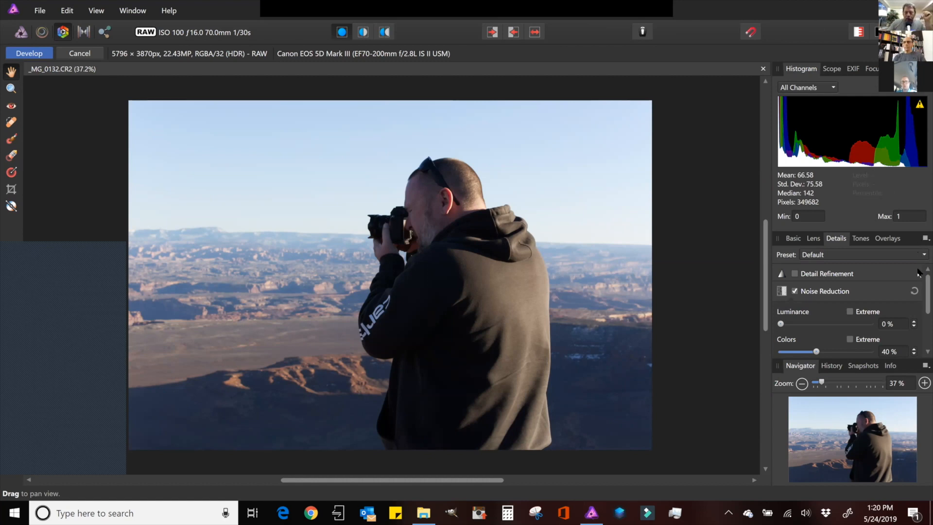
# - Raise the Exposure in the Basic develop settings to 0.559
pyautogui.moveTo(919, 303)
pyautogui.mouseDown()
pyautogui.moveTo(920, 346)
pyautogui.moveTo(919, 308)
pyautogui.mouseUp()
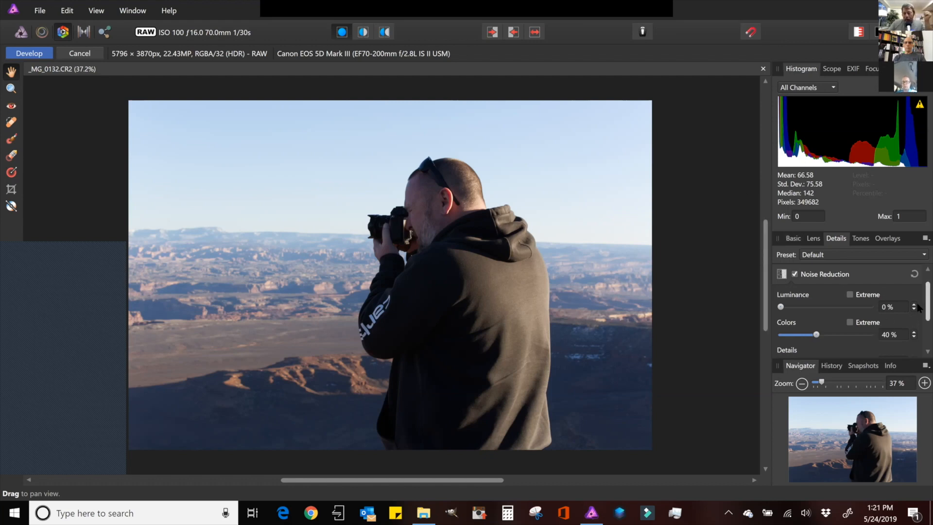
pyautogui.click(797, 239)
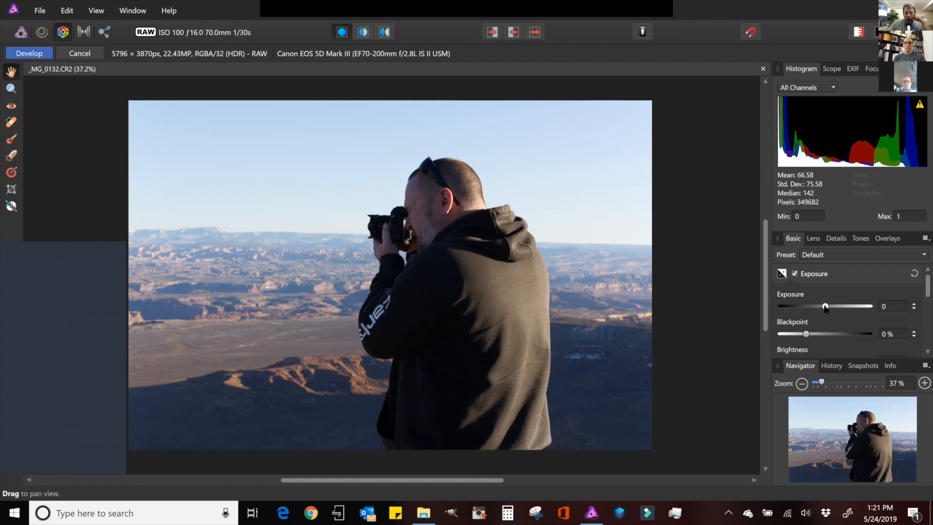
pyautogui.moveTo(825, 307); pyautogui.dragTo(831, 309)
# - Enable Shadows & Highlights, setting Shadows to 26% and Highlights to -68%
pyautogui.moveTo(920, 291); pyautogui.dragTo(919, 300)
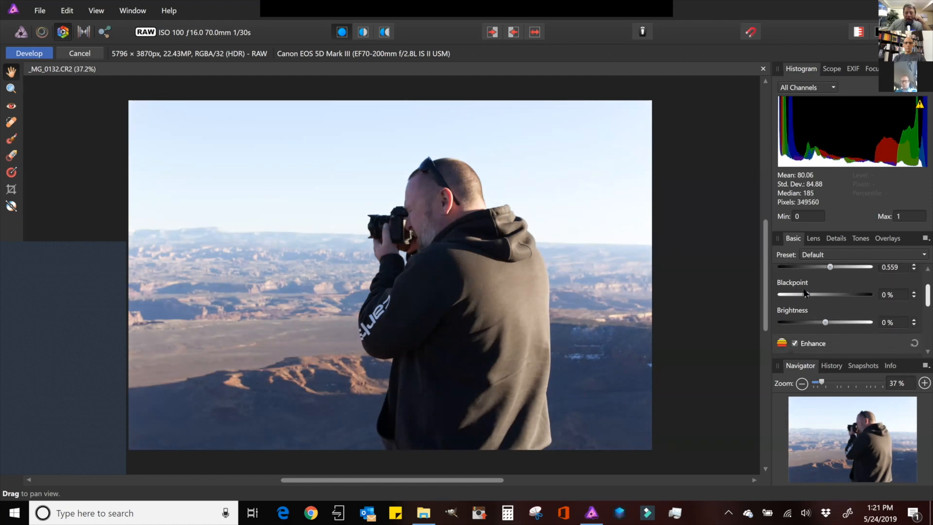
pyautogui.scroll(-1, 811, 289)
pyautogui.moveTo(808, 289)
pyautogui.mouseDown()
pyautogui.moveTo(798, 288)
pyautogui.moveTo(808, 289)
pyautogui.mouseUp()
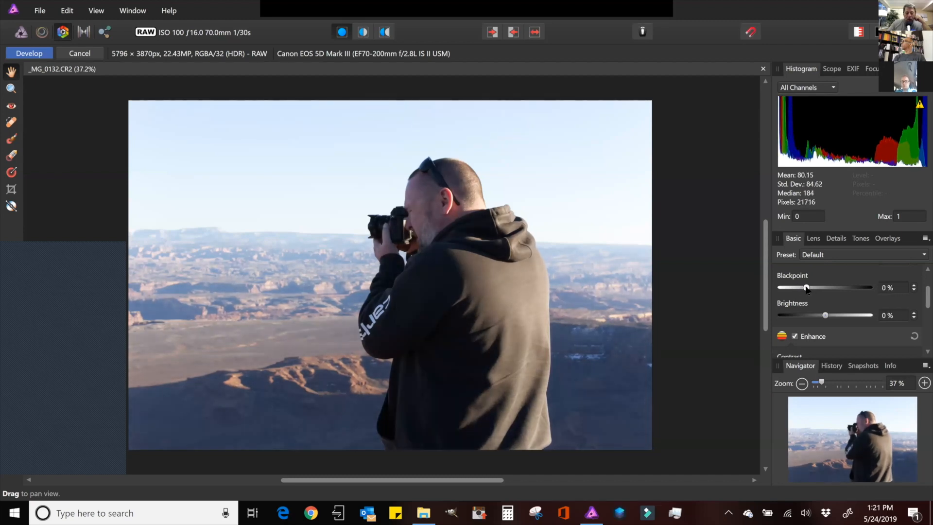
pyautogui.scroll(-3, 919, 313)
pyautogui.scroll(-5, 919, 313)
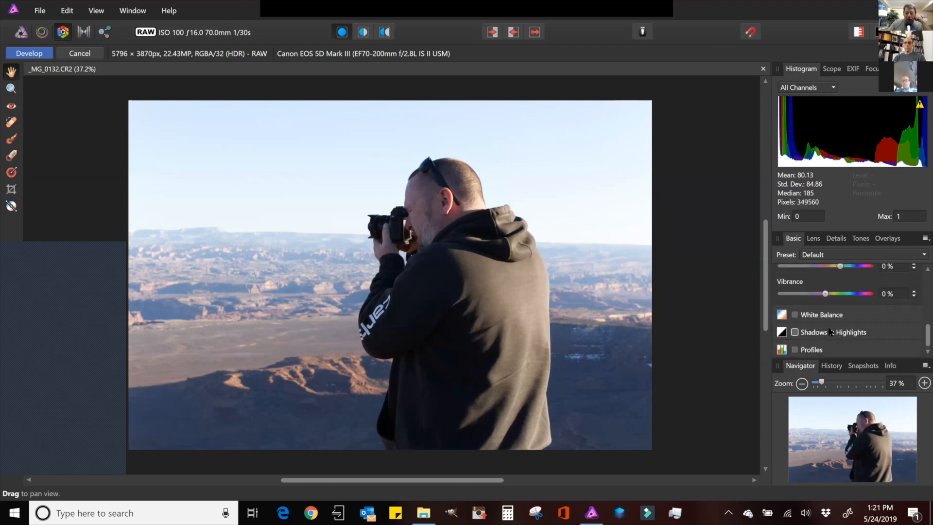
pyautogui.click(844, 332)
pyautogui.scroll(-3, 918, 328)
pyautogui.scroll(-1, 919, 334)
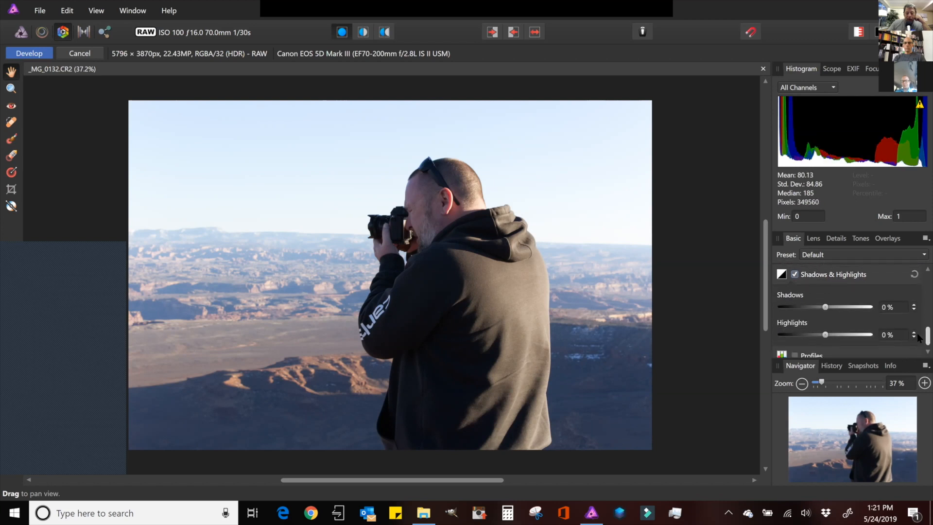
pyautogui.moveTo(828, 310); pyautogui.dragTo(838, 312)
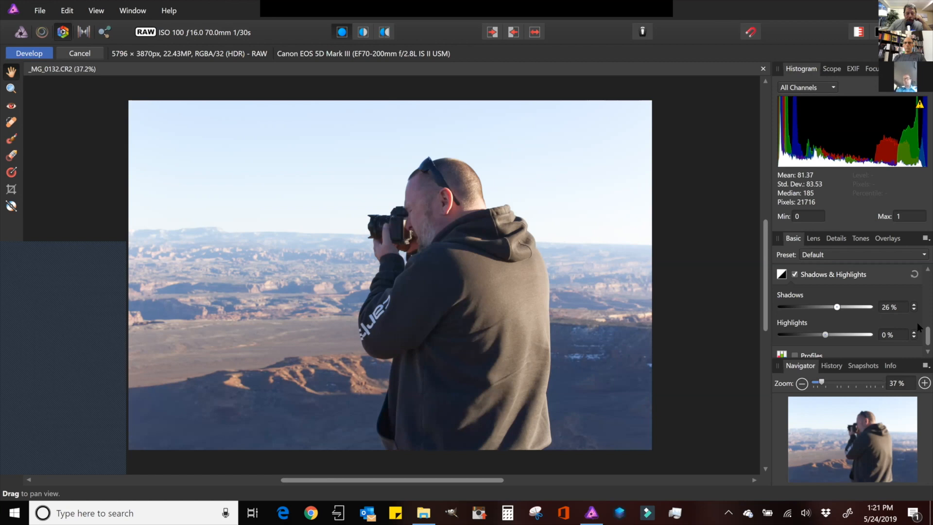
pyautogui.moveTo(826, 335); pyautogui.dragTo(796, 337)
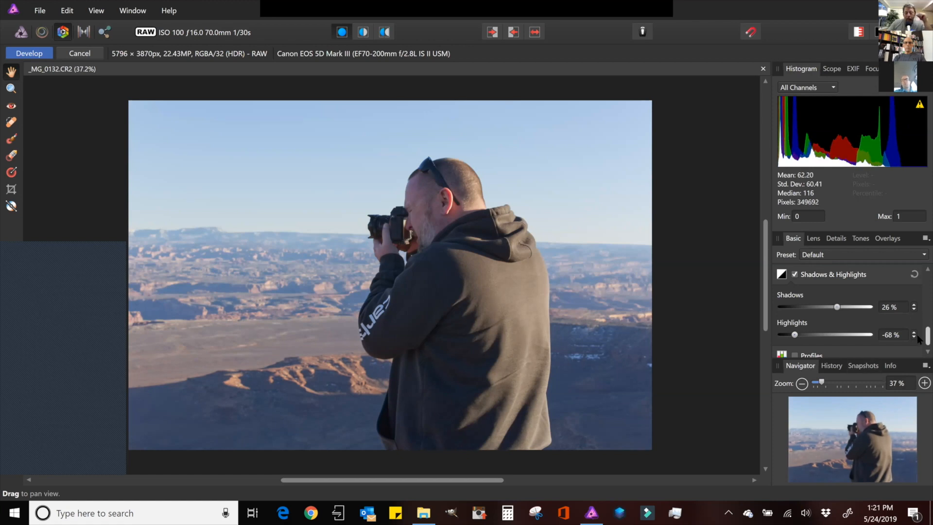
# - Review the Basic develop adjustments from Exposure down to Shadows & Highlights
pyautogui.scroll(2, 919, 338)
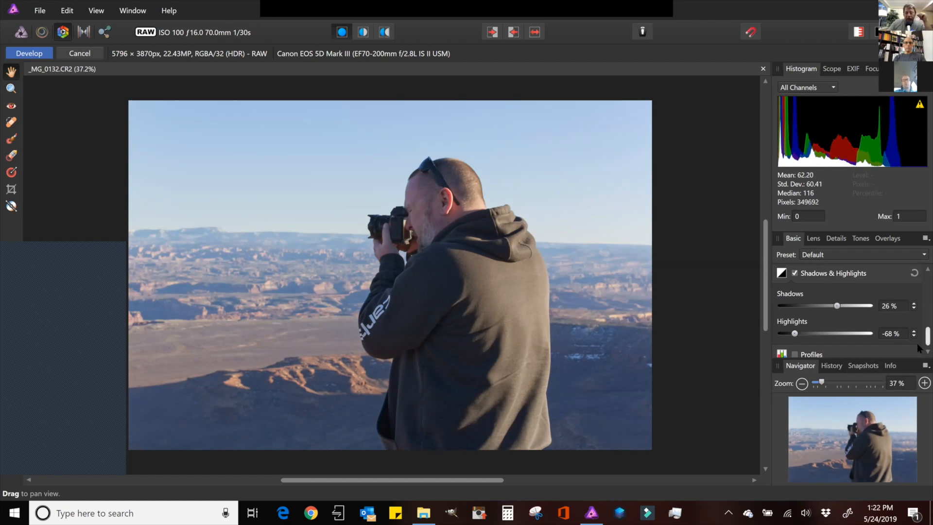
pyautogui.scroll(10, 919, 335)
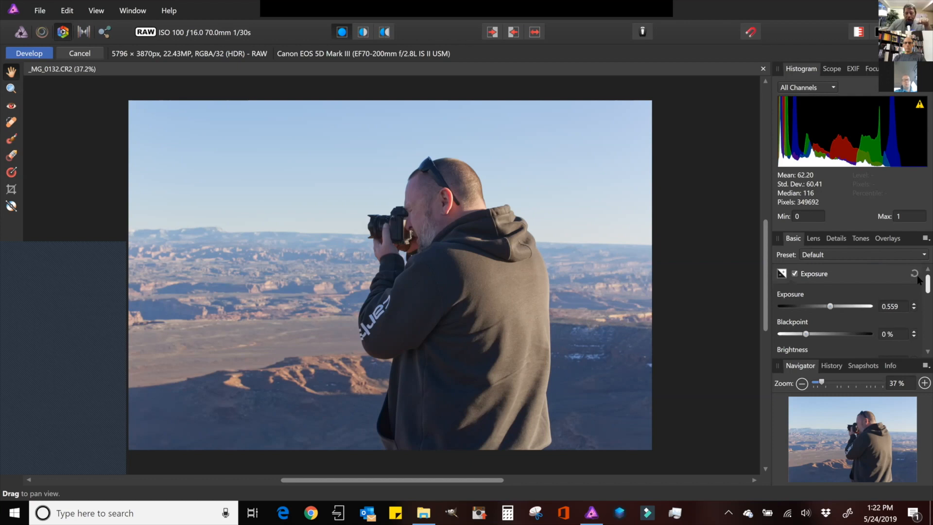
pyautogui.scroll(-3, 917, 281)
pyautogui.scroll(-4, 919, 297)
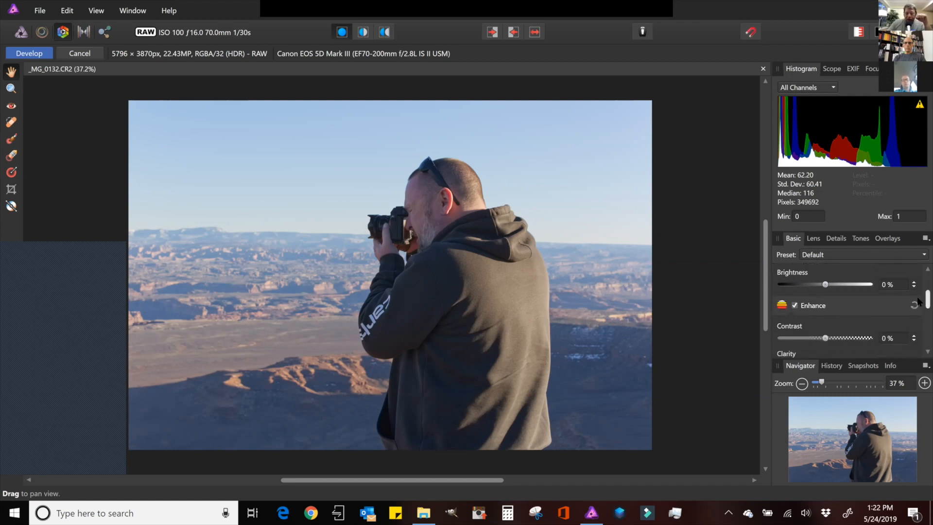
pyautogui.scroll(-2, 918, 316)
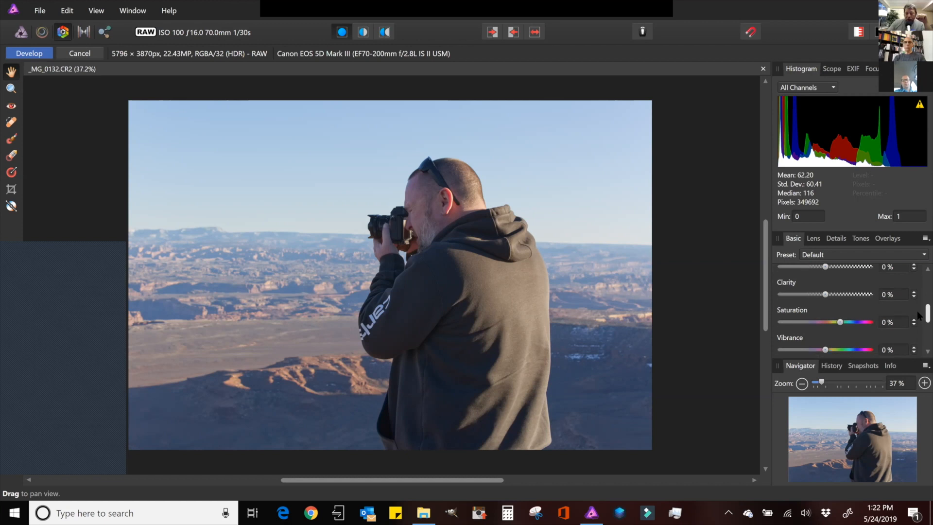
pyautogui.scroll(-2, 918, 324)
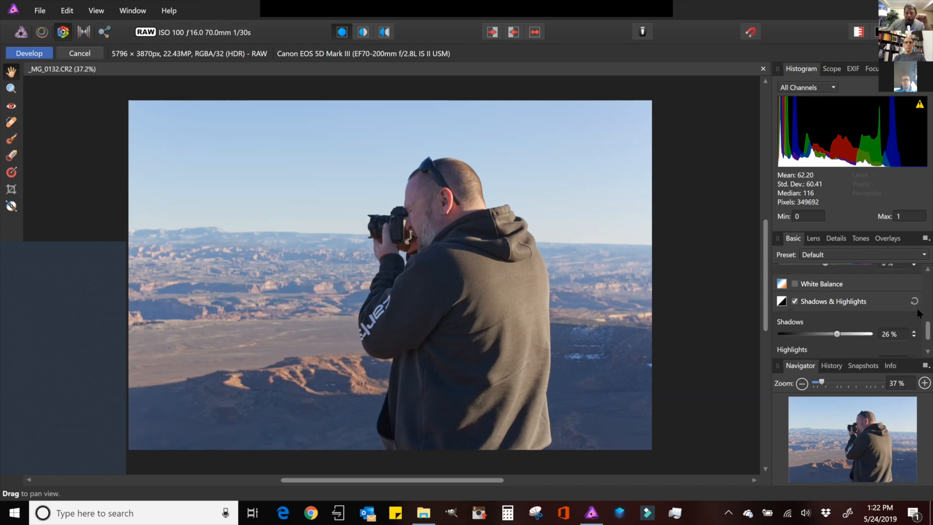
pyautogui.scroll(-2, 919, 335)
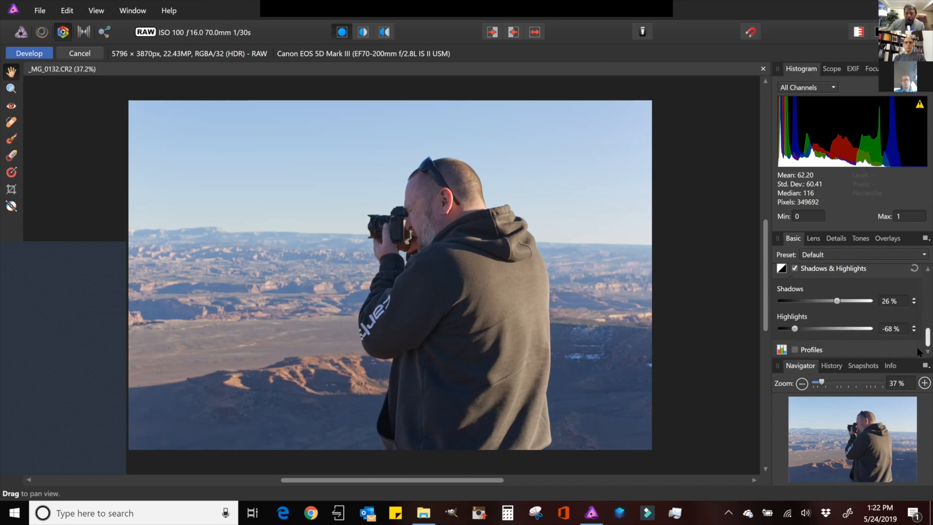
pyautogui.scroll(5, 918, 340)
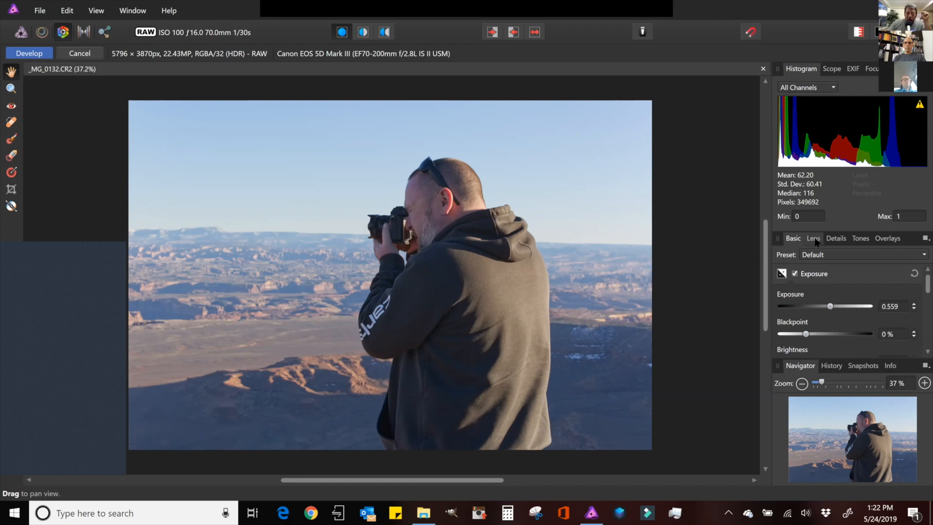
# - Apply a 28% Distortion lens correction and enable Chromatic Aberration Reduction
pyautogui.click(814, 239)
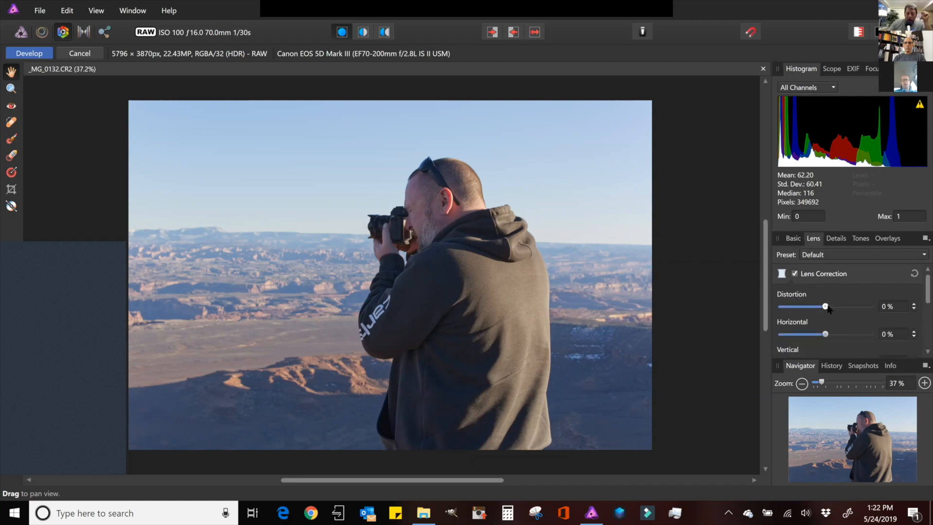
pyautogui.moveTo(826, 307); pyautogui.dragTo(838, 306)
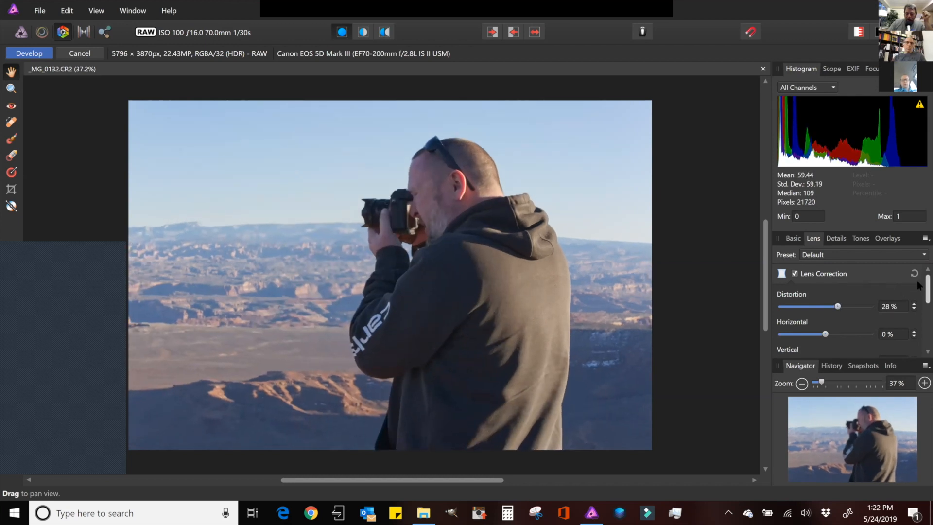
pyautogui.scroll(-3, 917, 284)
pyautogui.scroll(-2, 918, 310)
pyautogui.scroll(-1, 917, 325)
pyautogui.click(795, 320)
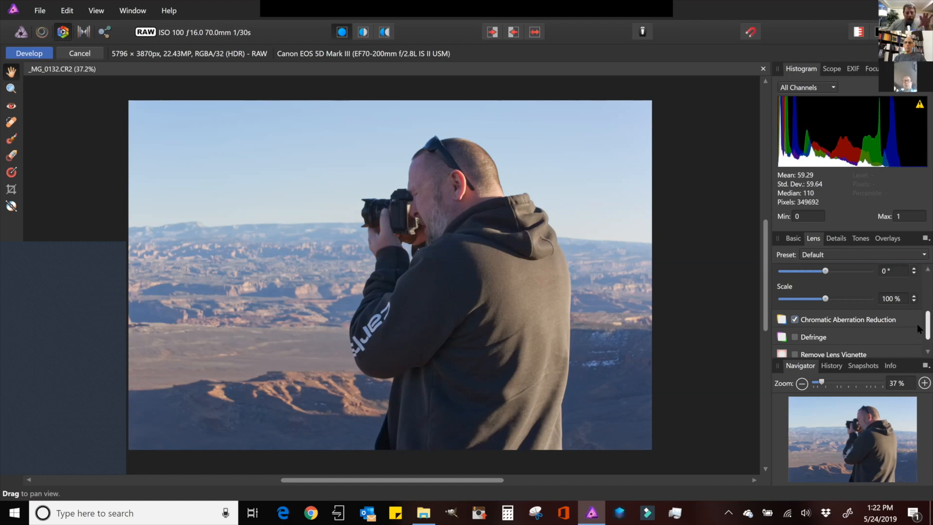
pyautogui.scroll(-1, 917, 331)
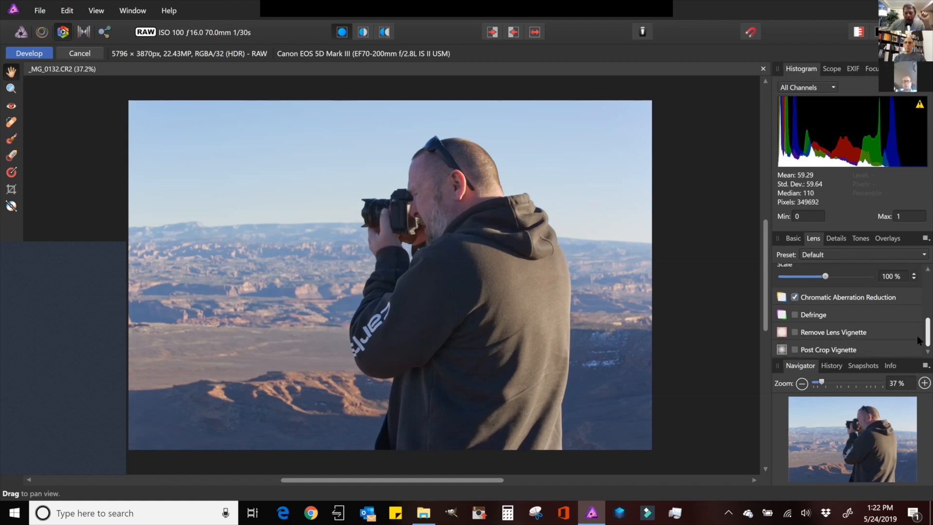
pyautogui.scroll(5, 917, 332)
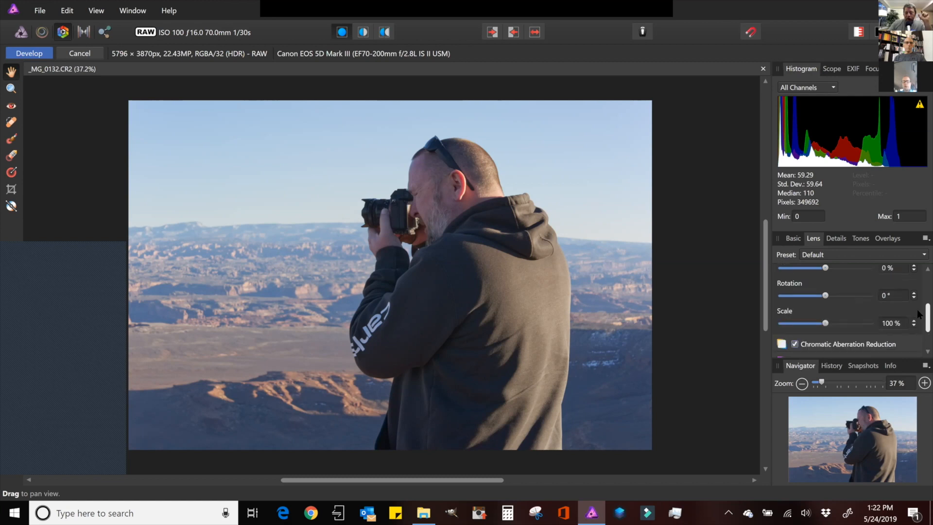
# - Enable Detail Refinement in the Details settings alongside the noise reduction options
pyautogui.click(838, 239)
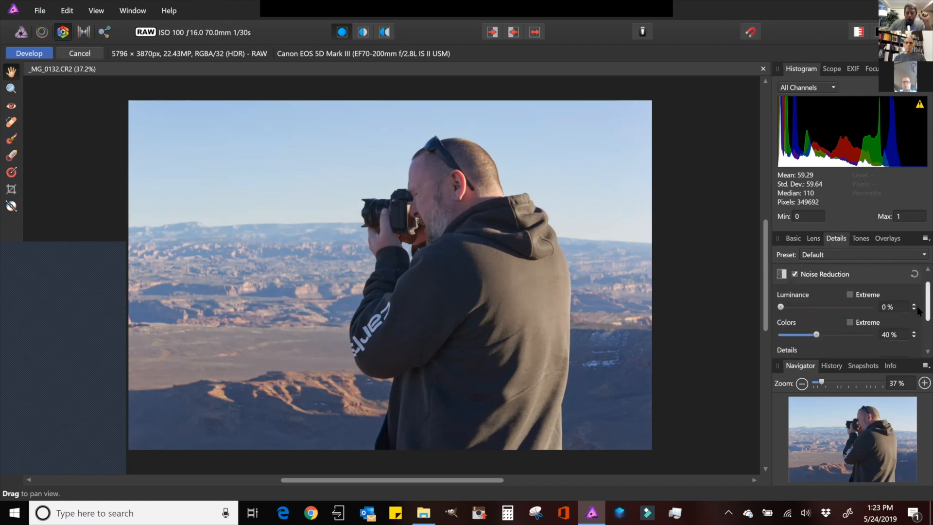
pyautogui.scroll(-3, 918, 321)
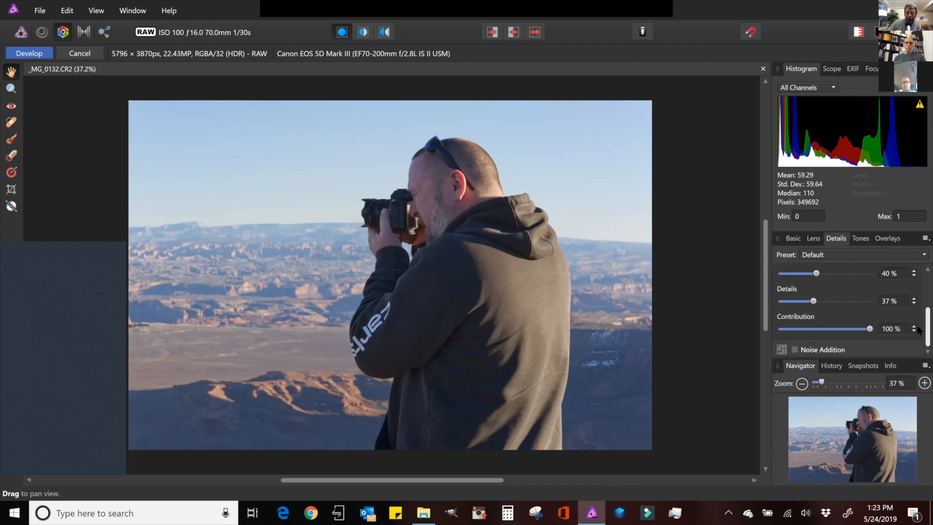
pyautogui.scroll(1, 918, 330)
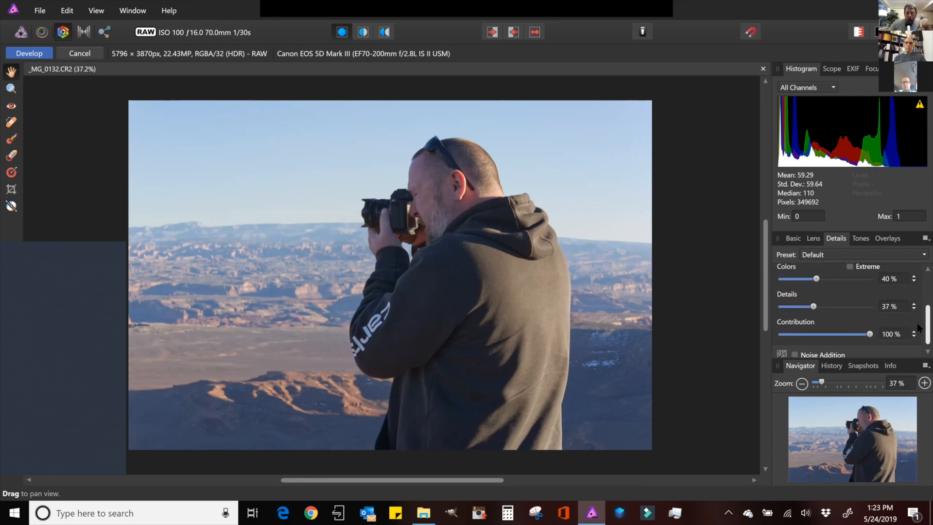
pyautogui.scroll(3, 918, 328)
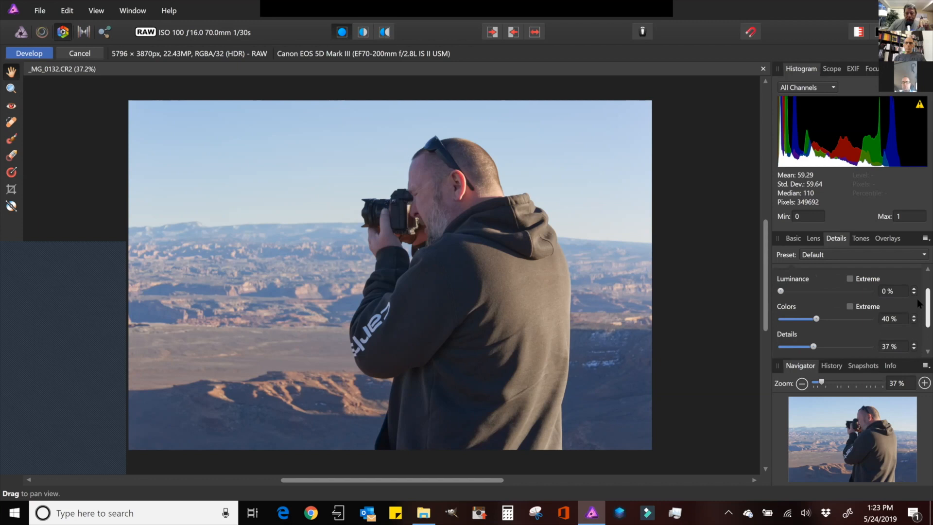
pyautogui.scroll(-1, 919, 307)
pyautogui.scroll(2, 918, 299)
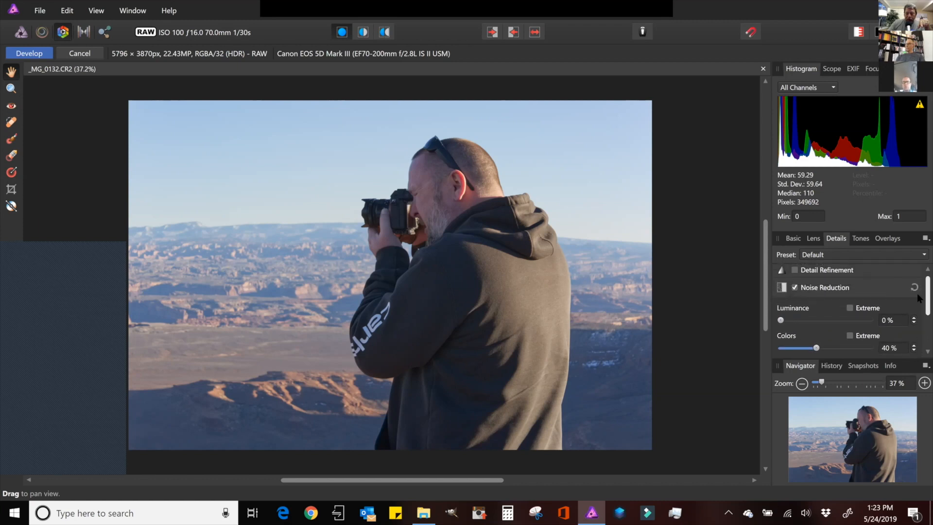
pyautogui.click(794, 273)
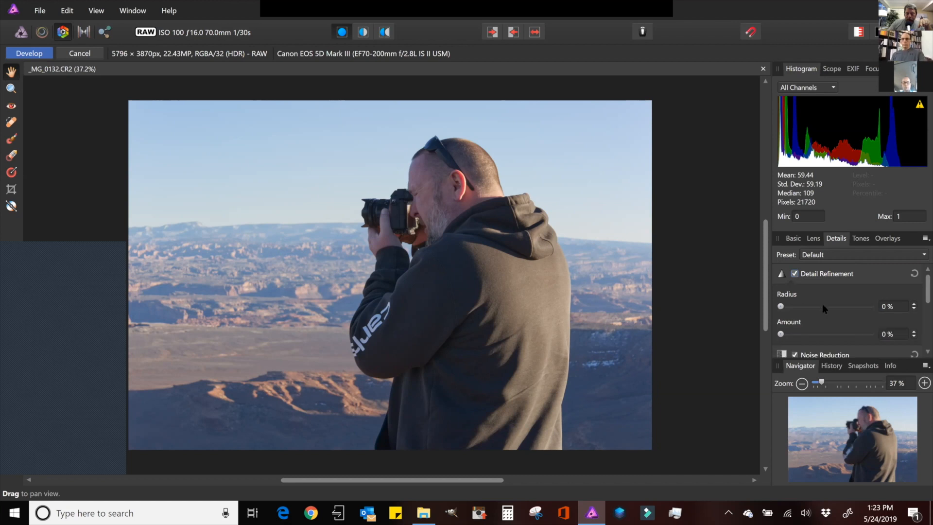
pyautogui.scroll(-3, 916, 296)
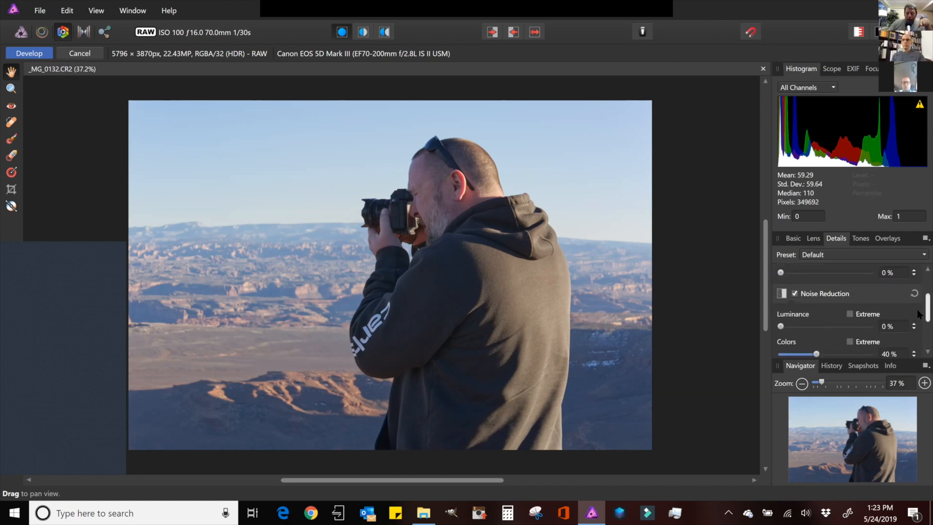
pyautogui.scroll(1, 919, 314)
pyautogui.scroll(-3, 849, 298)
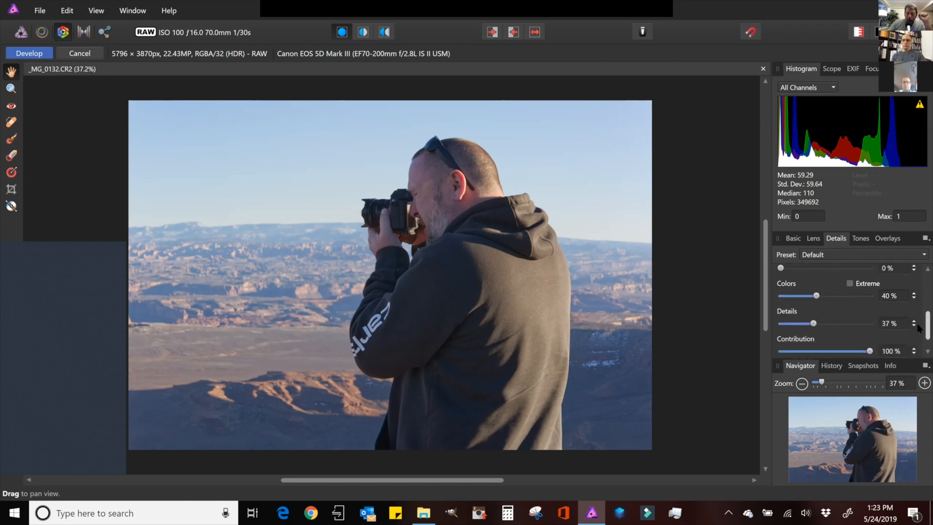
pyautogui.scroll(-1, 918, 331)
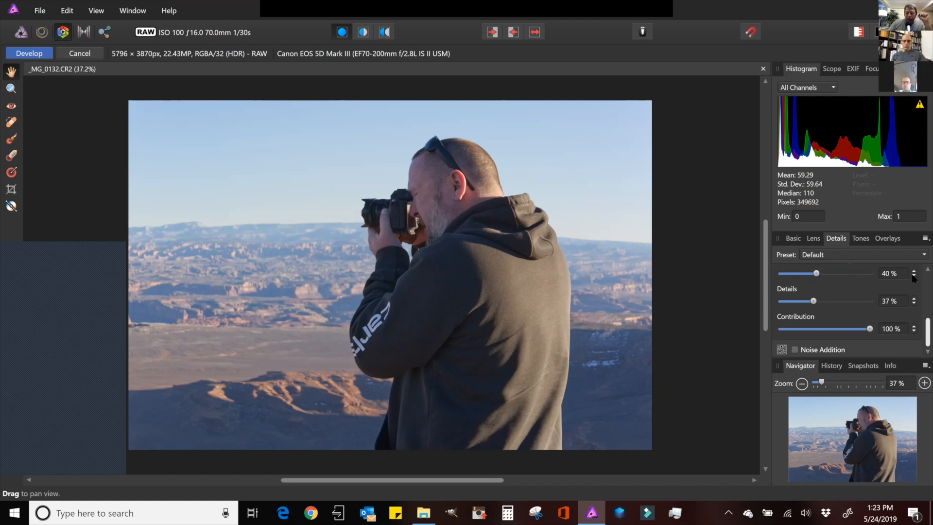
# - Browse the Tones, Overlays, Details, Lens and Basic develop tabs
pyautogui.click(861, 238)
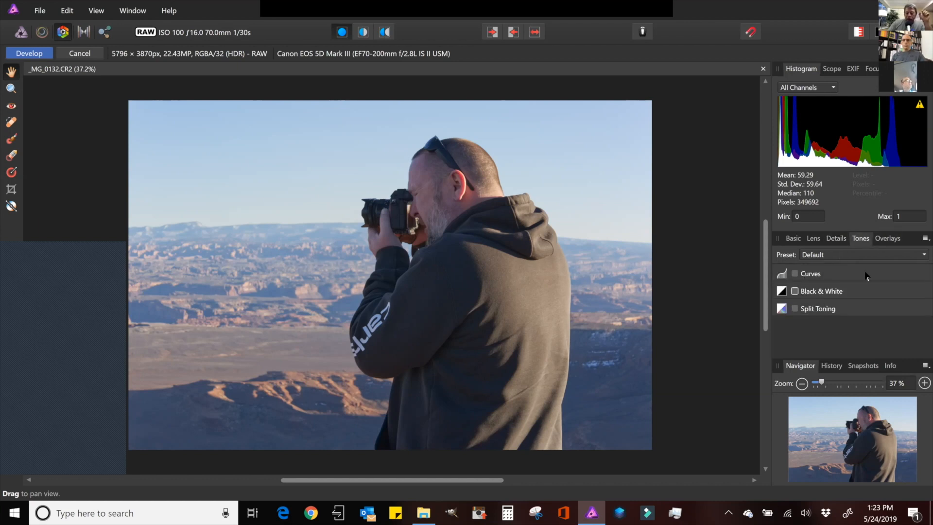
pyautogui.click(889, 240)
pyautogui.click(862, 239)
pyautogui.click(836, 238)
pyautogui.click(813, 239)
pyautogui.click(794, 238)
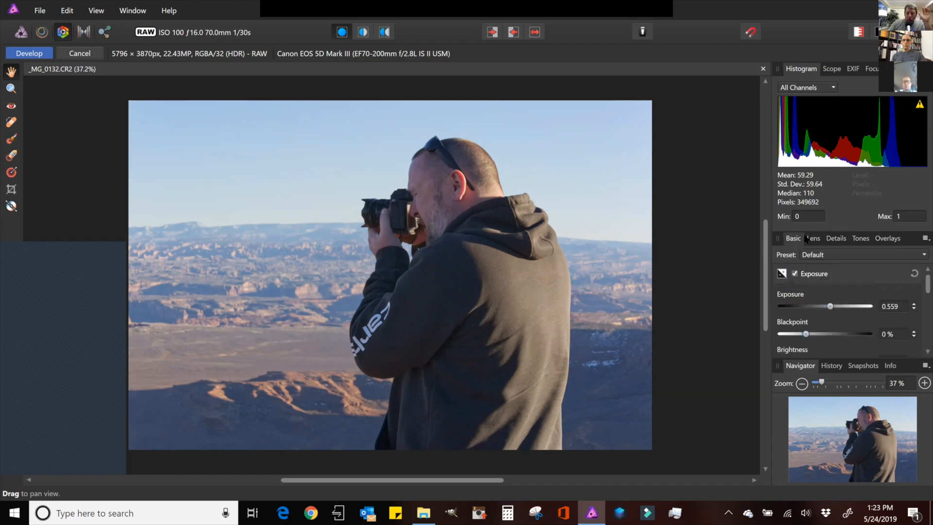
# - Apply the development to bring the photo into the Photo persona
pyautogui.click(23, 54)
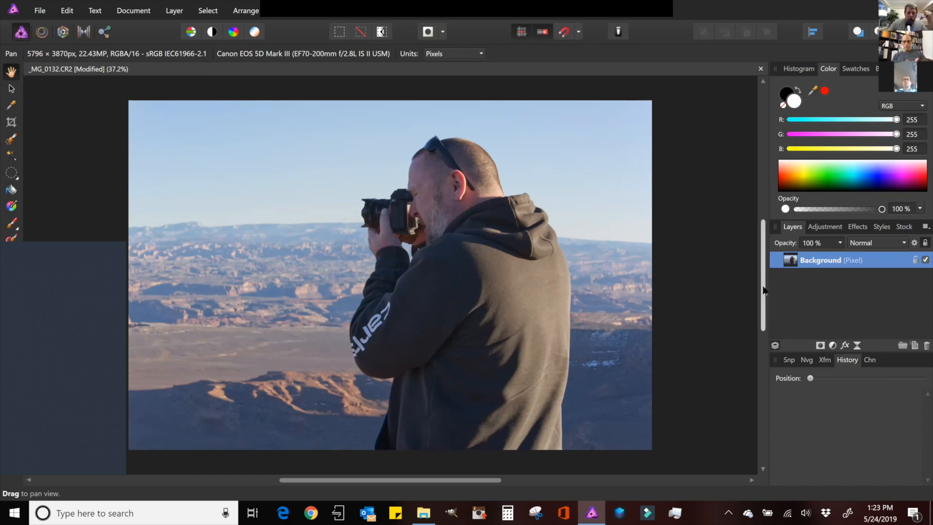
# - Duplicate the Background layer
pyautogui.moveTo(763, 287)
pyautogui.mouseDown()
pyautogui.moveTo(765, 273)
pyautogui.moveTo(762, 290)
pyautogui.mouseUp()
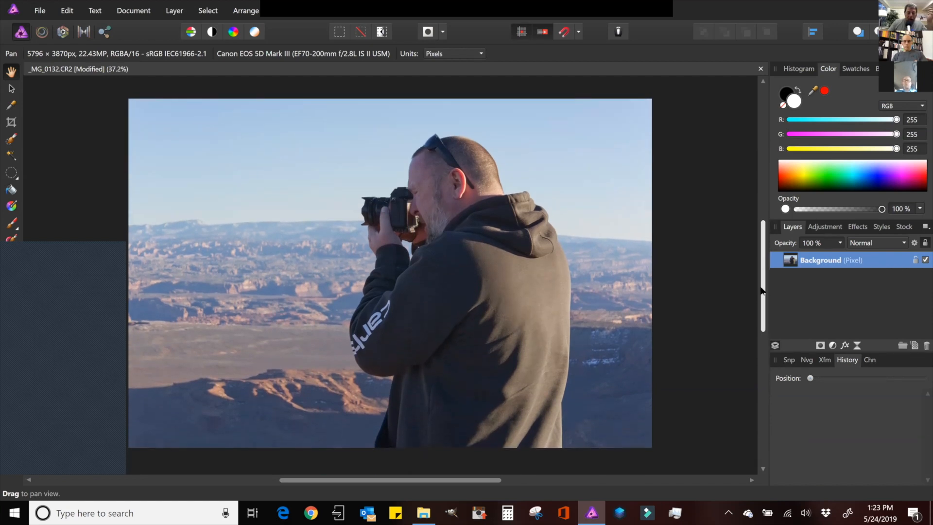
pyautogui.rightClick(822, 258)
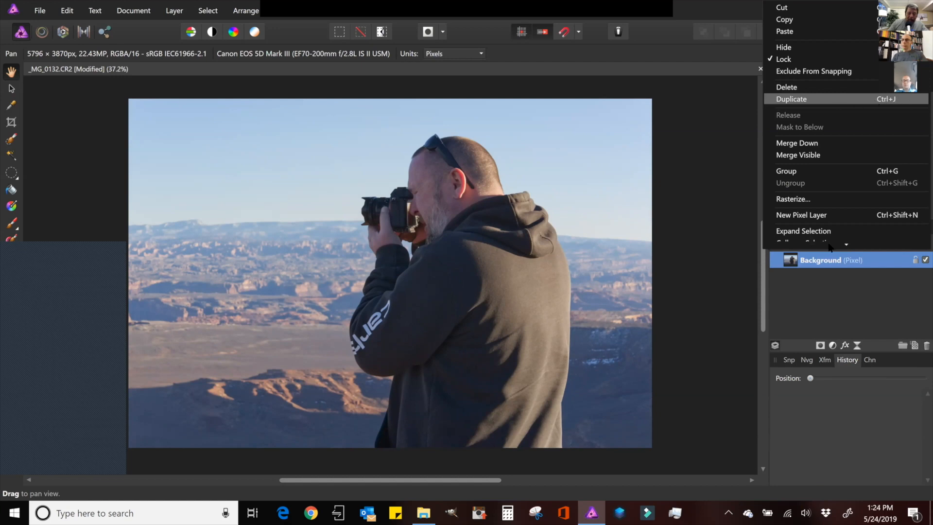
pyautogui.doubleClick(819, 261)
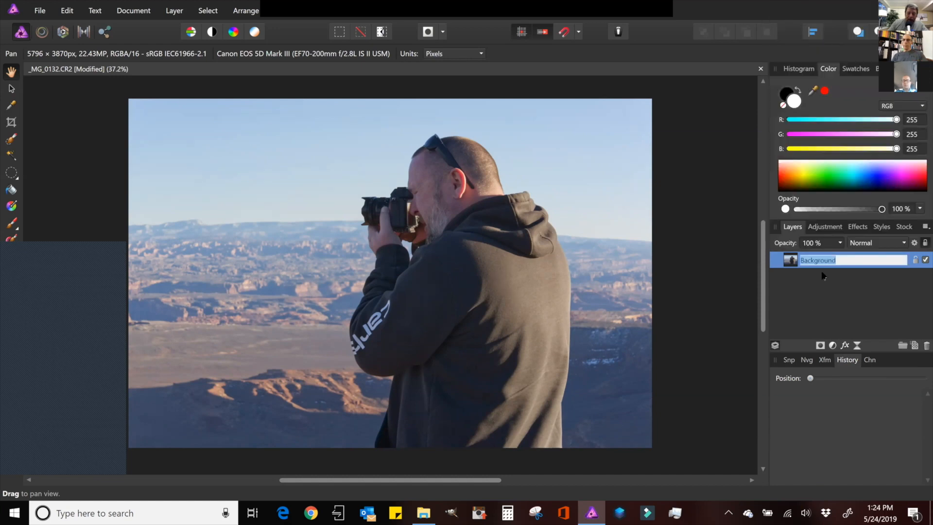
pyautogui.click(792, 266)
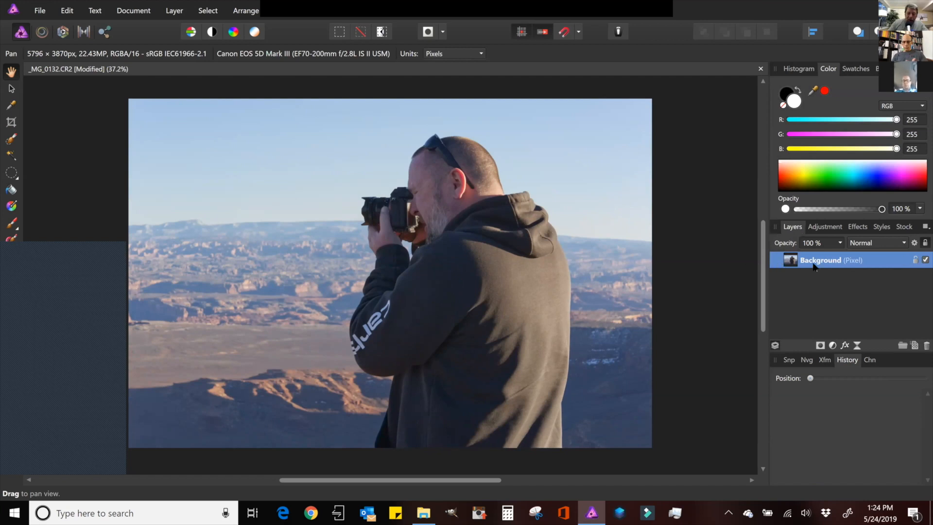
pyautogui.hotkey('ctrl', 'j')
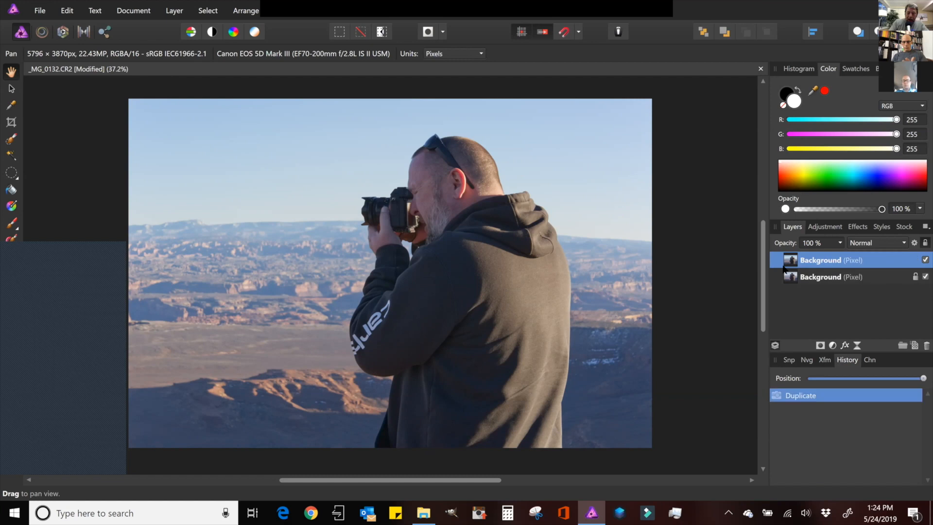
# - Rename the duplicated layer Sky
pyautogui.doubleClick(819, 261)
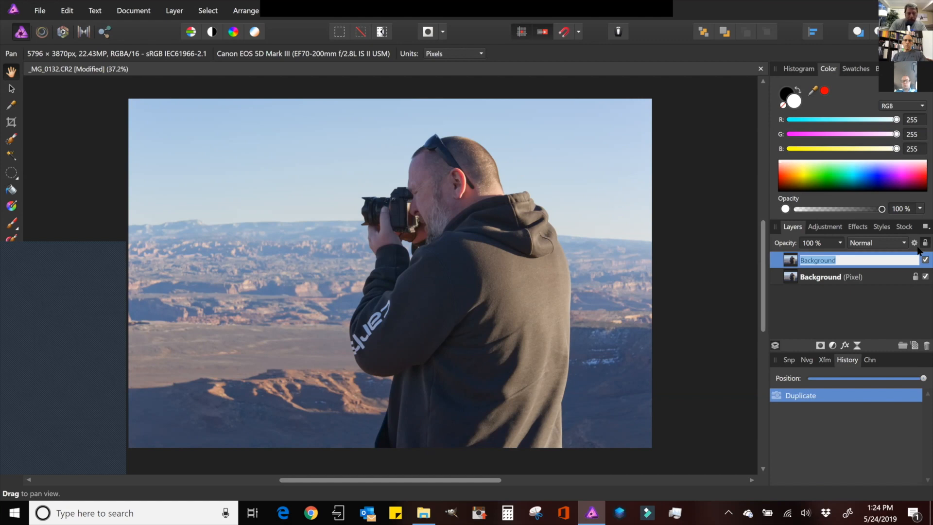
pyautogui.write('Sky')
pyautogui.press('Return')
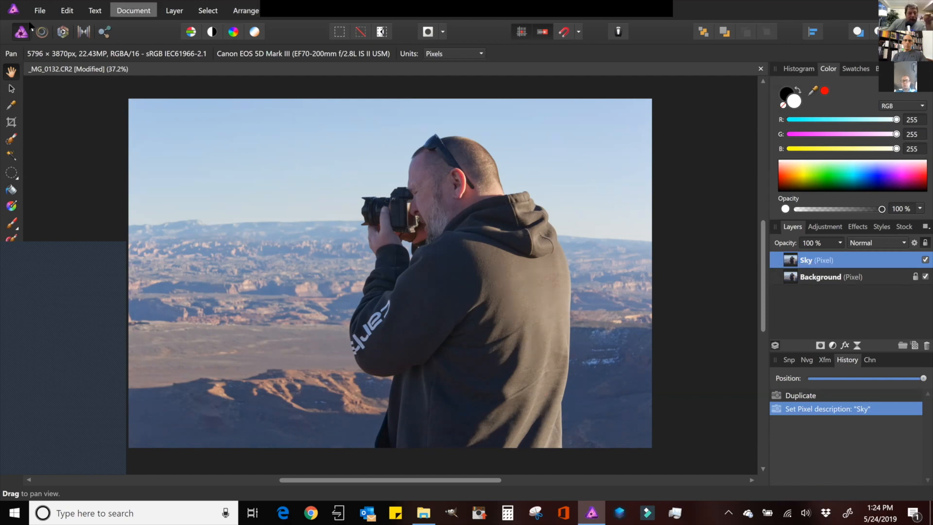
# - Open the Sky layer in the Develop persona and lower its Exposure to -0.341
pyautogui.click(64, 33)
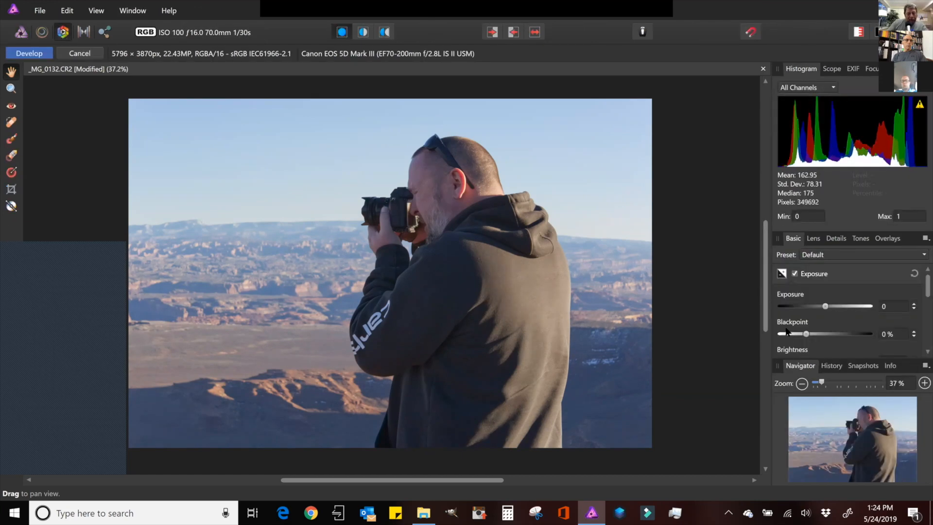
pyautogui.moveTo(767, 321); pyautogui.dragTo(767, 317)
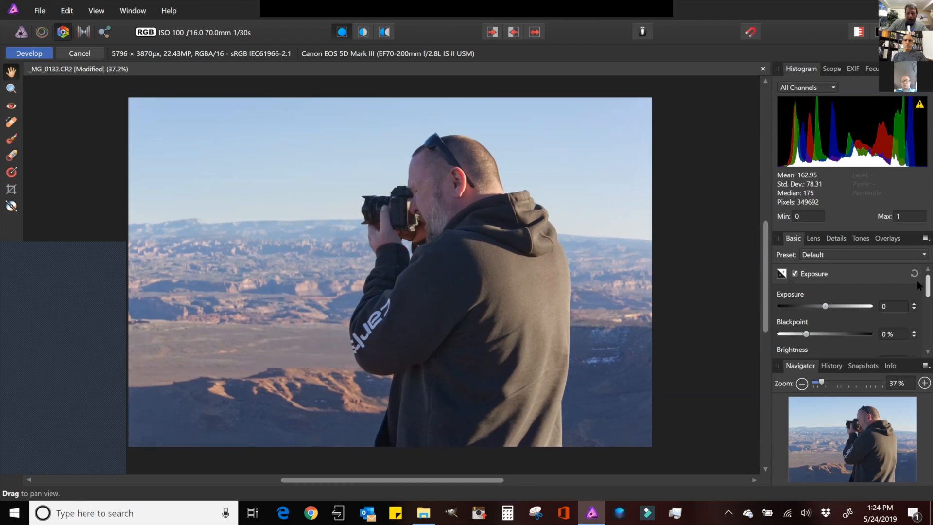
pyautogui.moveTo(825, 306); pyautogui.dragTo(822, 307)
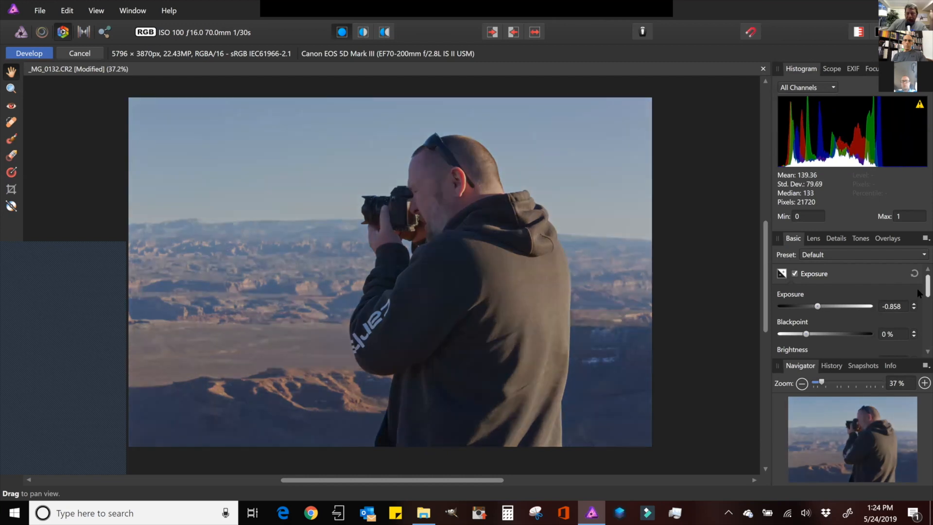
# - Raise the Sky layer's Saturation to 41% and apply the development
pyautogui.scroll(-2, 917, 292)
pyautogui.scroll(-4, 917, 308)
pyautogui.moveTo(841, 327); pyautogui.dragTo(857, 327)
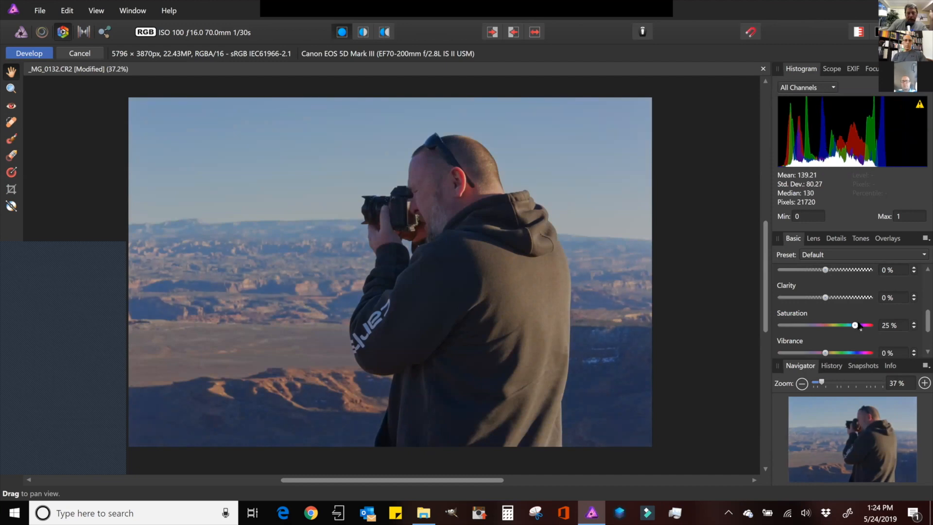
pyautogui.moveTo(858, 328); pyautogui.dragTo(862, 330)
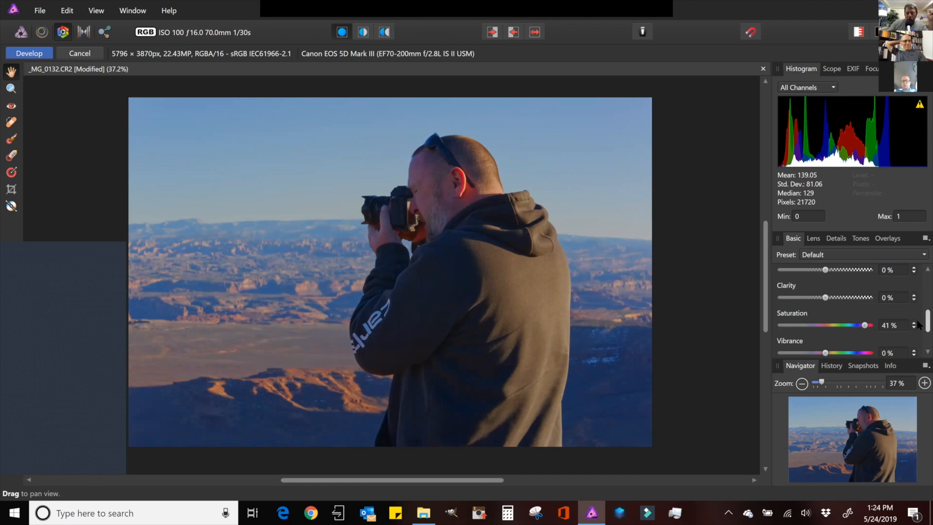
pyautogui.scroll(3, 919, 323)
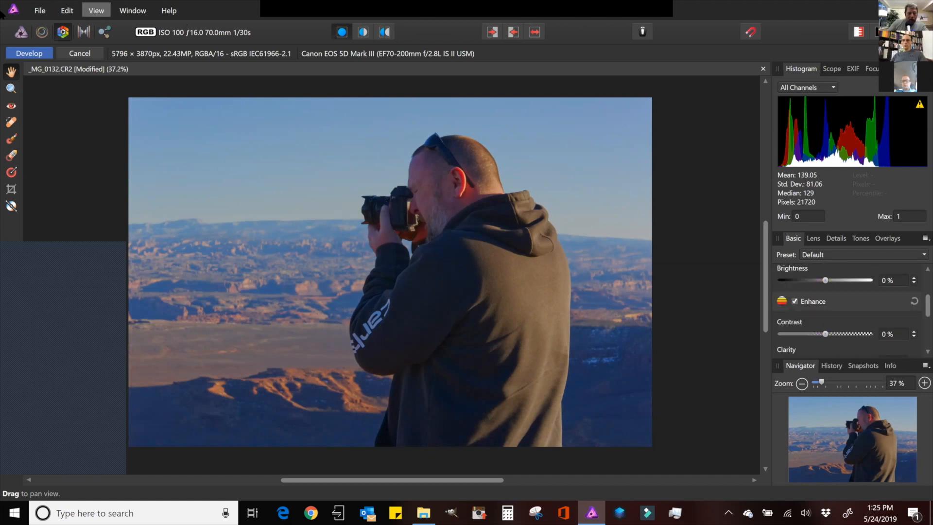
pyautogui.click(29, 53)
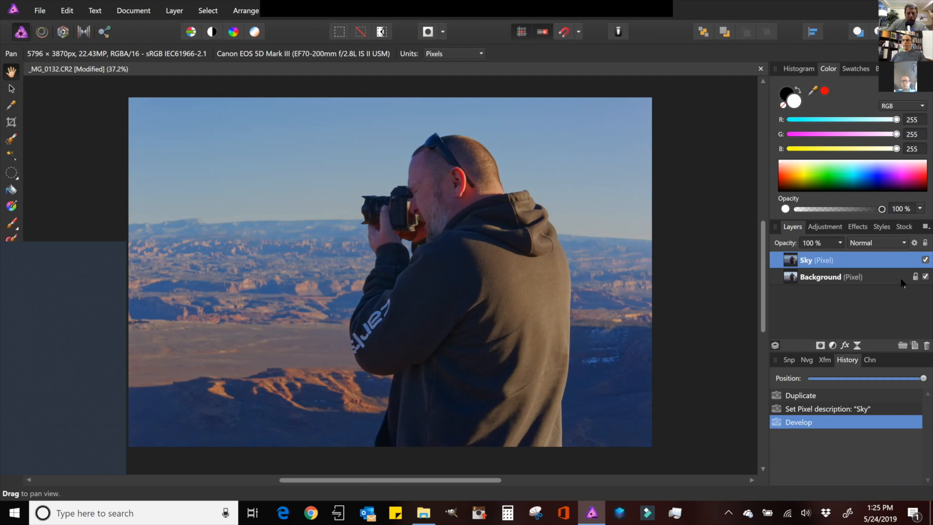
# - Toggle the Sky layer's visibility off and on, then add a mask to it and select the mask
pyautogui.click(925, 260)
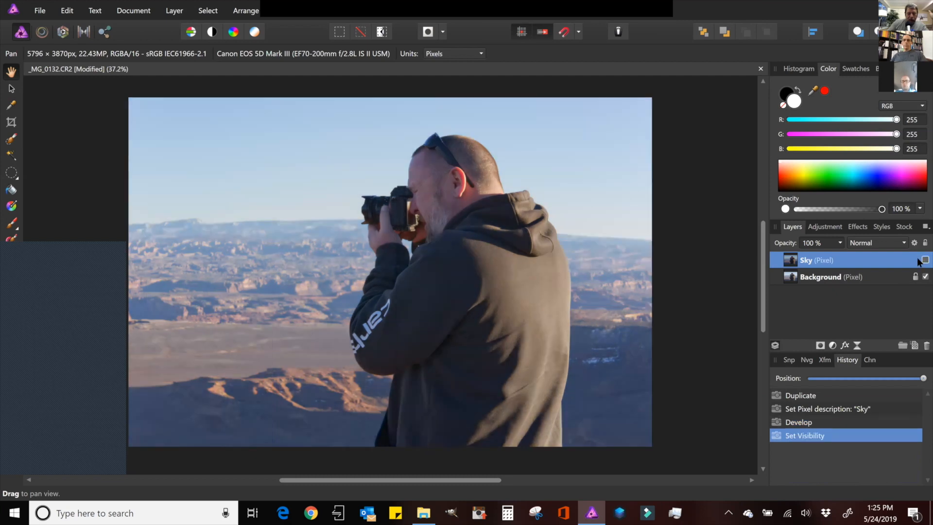
pyautogui.click(923, 261)
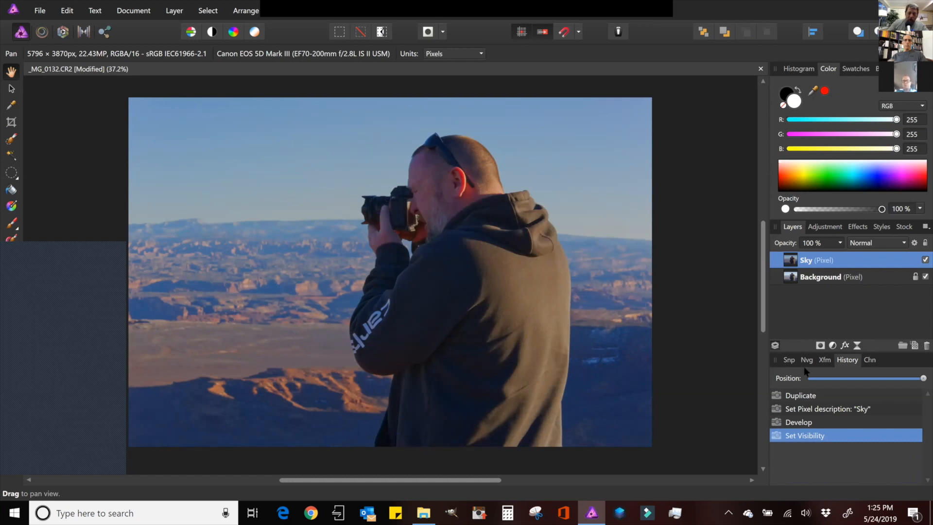
pyautogui.click(820, 346)
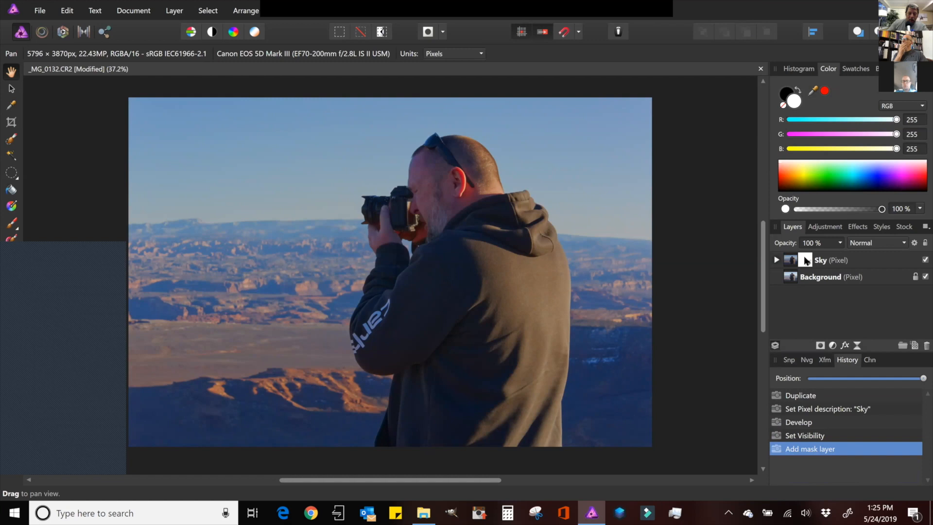
pyautogui.click(833, 263)
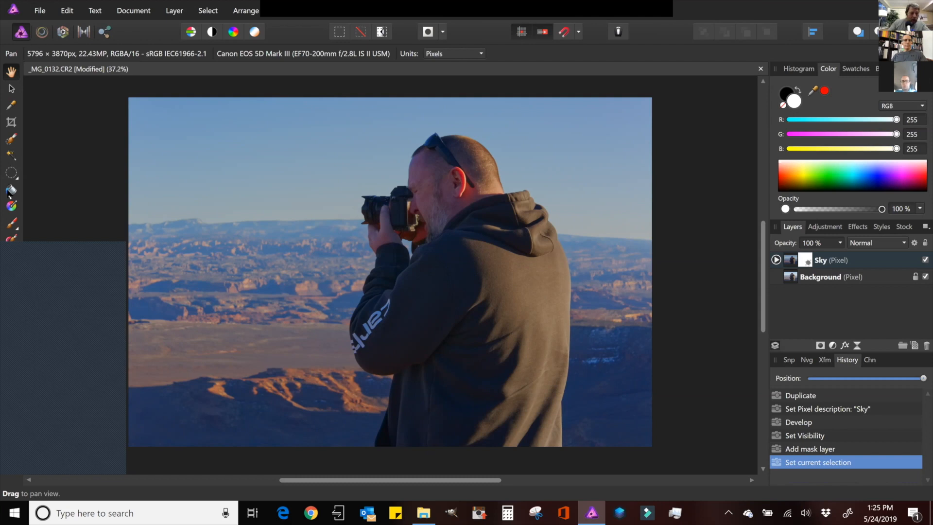
# - Paint black over the entire Sky mask with the Paint Brush Tool at 3240 px width
pyautogui.click(17, 229)
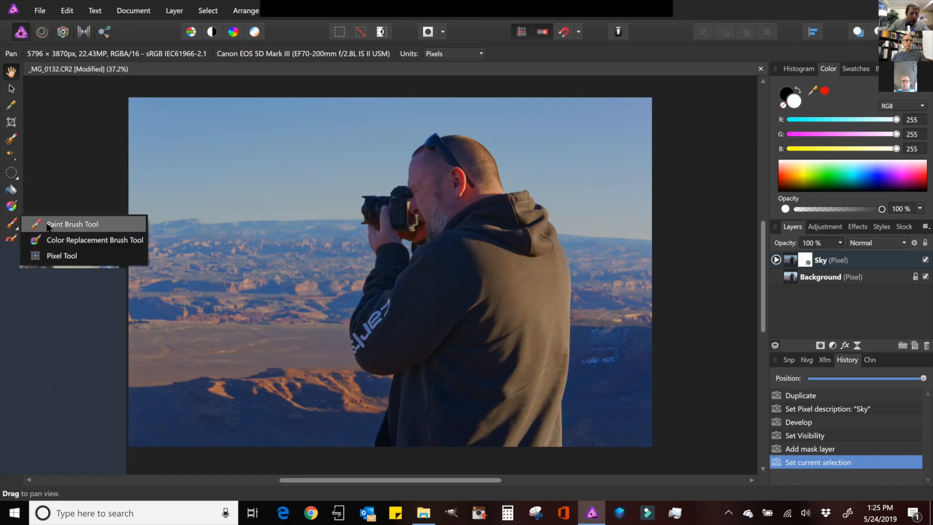
pyautogui.click(84, 226)
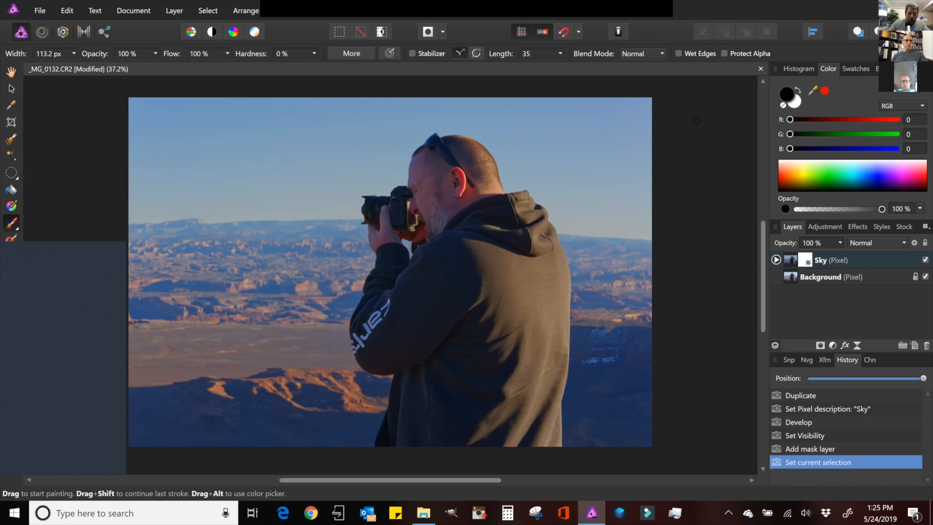
pyautogui.click(798, 91)
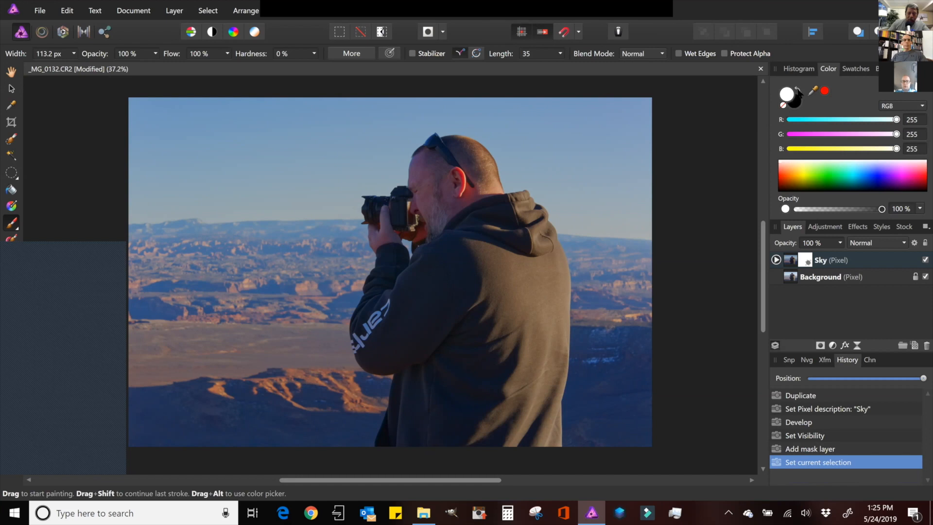
pyautogui.click(798, 91)
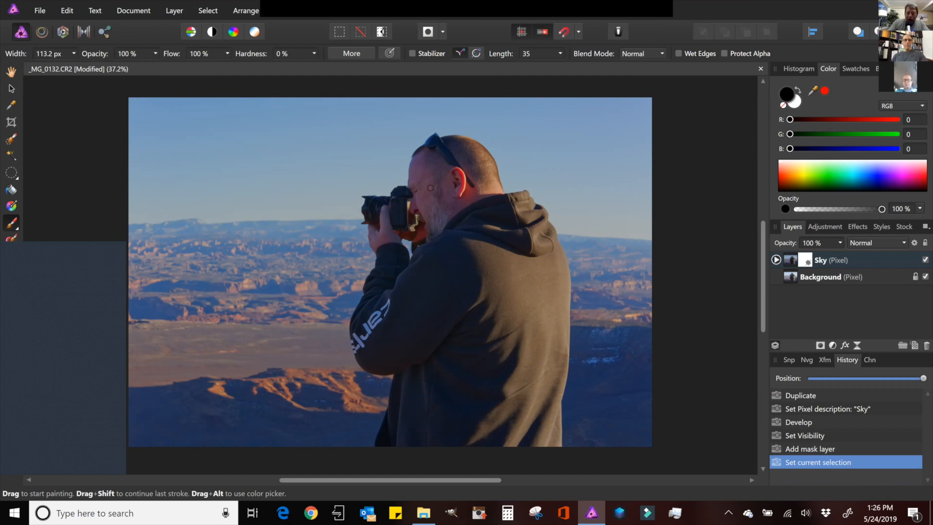
pyautogui.press(']')
pyautogui.press(']')
pyautogui.press(']')
pyautogui.press(']')
pyautogui.press(']')
pyautogui.press(']')
pyautogui.press(']')
pyautogui.press(']')
pyautogui.press(']')
pyautogui.press(']')
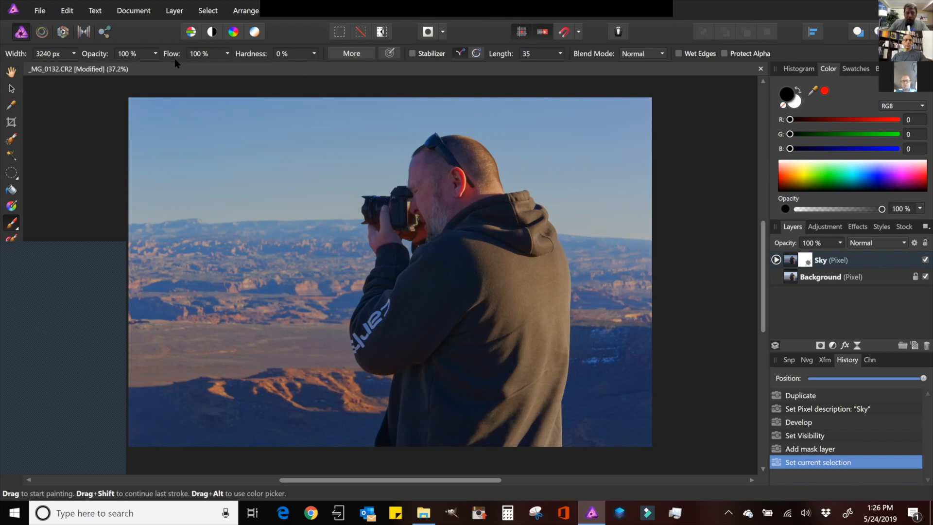
pyautogui.moveTo(160, 132)
pyautogui.mouseDown()
pyautogui.moveTo(250, 168)
pyautogui.moveTo(278, 210)
pyautogui.moveTo(294, 212)
pyautogui.moveTo(264, 200)
pyautogui.moveTo(331, 190)
pyautogui.mouseUp()
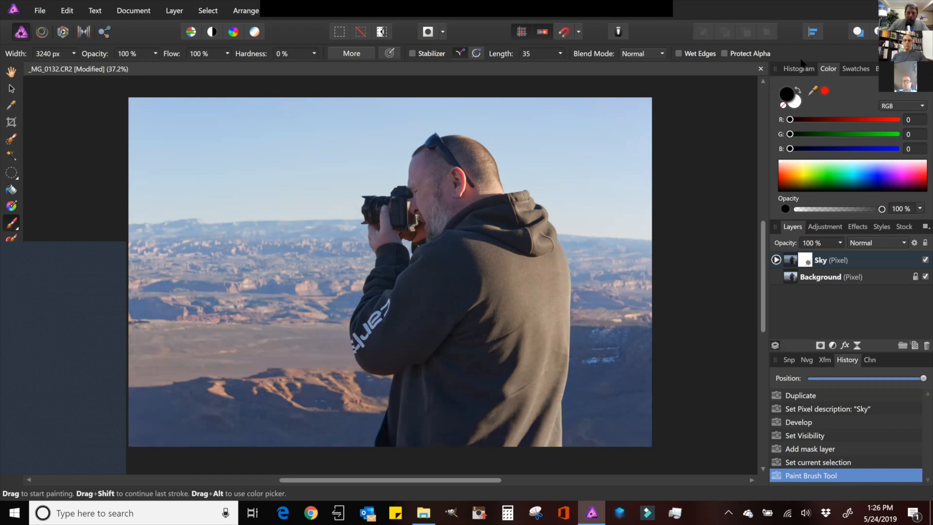
# - Switch to white and paint over the sky with a brush about 1038.7 px wide to reveal the edited sky
pyautogui.click(798, 91)
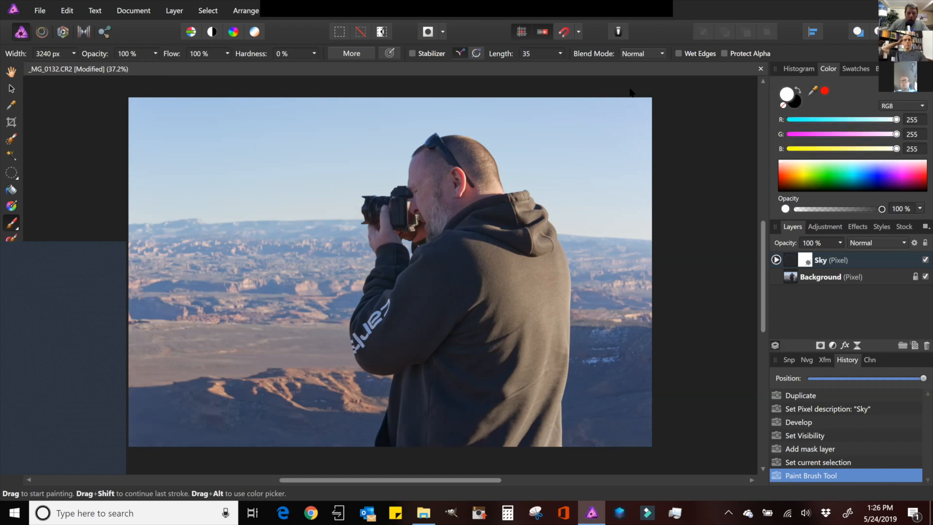
pyautogui.click(194, 139)
pyautogui.press('[')
pyautogui.press('[')
pyautogui.press('[')
pyautogui.press('[')
pyautogui.press('[')
pyautogui.press('[')
pyautogui.press('[')
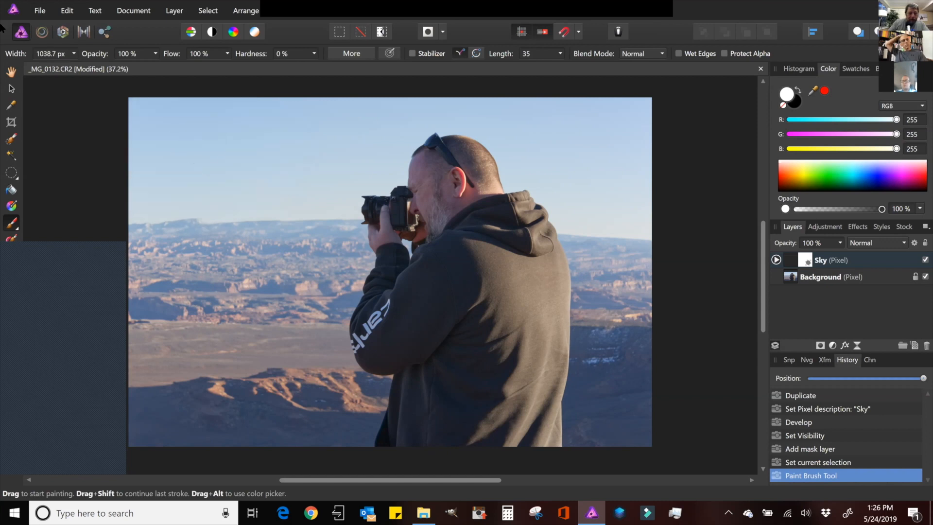
pyautogui.moveTo(192, 118)
pyautogui.mouseDown()
pyautogui.moveTo(74, 126)
pyautogui.moveTo(214, 106)
pyautogui.moveTo(44, 148)
pyautogui.moveTo(284, 115)
pyautogui.moveTo(224, 131)
pyautogui.moveTo(192, 155)
pyautogui.moveTo(215, 160)
pyautogui.moveTo(157, 180)
pyautogui.moveTo(135, 203)
pyautogui.moveTo(302, 198)
pyautogui.moveTo(209, 203)
pyautogui.moveTo(25, 182)
pyautogui.moveTo(306, 171)
pyautogui.moveTo(339, 183)
pyautogui.moveTo(336, 206)
pyautogui.moveTo(337, 192)
pyautogui.moveTo(370, 186)
pyautogui.moveTo(386, 169)
pyautogui.moveTo(404, 133)
pyautogui.moveTo(471, 114)
pyautogui.moveTo(506, 137)
pyautogui.moveTo(516, 170)
pyautogui.moveTo(576, 210)
pyautogui.moveTo(565, 218)
pyautogui.moveTo(632, 217)
pyautogui.moveTo(656, 212)
pyautogui.moveTo(653, 120)
pyautogui.moveTo(541, 110)
pyautogui.moveTo(478, 129)
pyautogui.moveTo(620, 146)
pyautogui.moveTo(610, 210)
pyautogui.moveTo(590, 203)
pyautogui.mouseUp()
pyautogui.moveTo(230, 127)
pyautogui.mouseDown()
pyautogui.moveTo(323, 144)
pyautogui.moveTo(223, 162)
pyautogui.mouseUp()
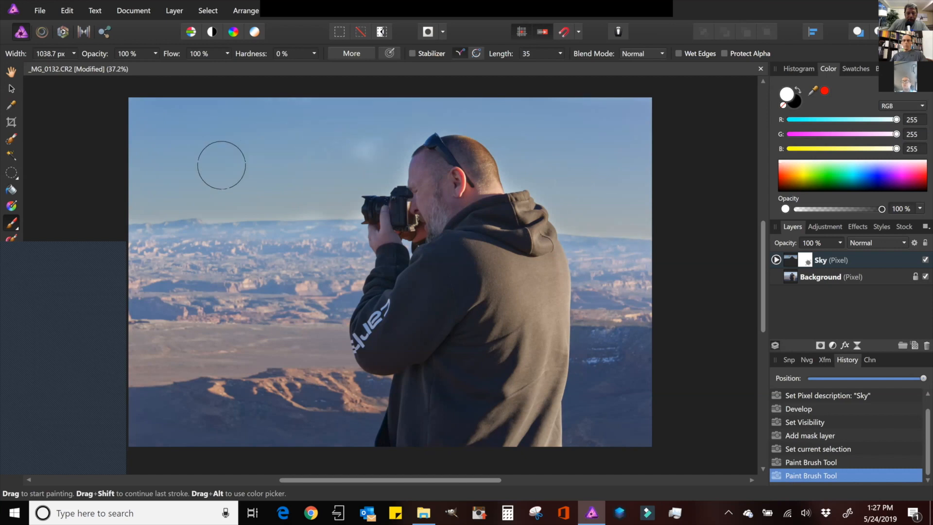
pyautogui.moveTo(352, 153)
pyautogui.mouseDown()
pyautogui.moveTo(115, 184)
pyautogui.moveTo(150, 196)
pyautogui.moveTo(140, 205)
pyautogui.moveTo(323, 202)
pyautogui.moveTo(341, 212)
pyautogui.moveTo(330, 211)
pyautogui.moveTo(438, 183)
pyautogui.moveTo(415, 160)
pyautogui.moveTo(383, 164)
pyautogui.moveTo(396, 142)
pyautogui.mouseUp()
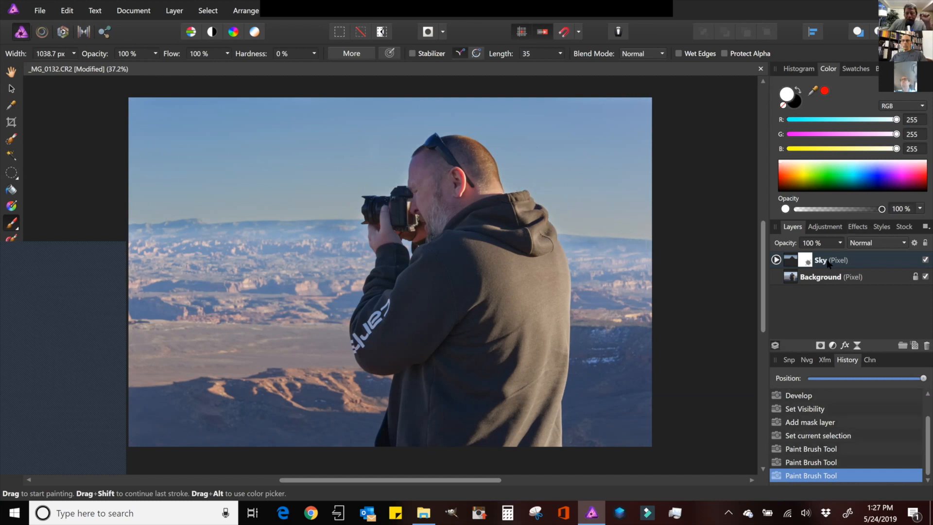
pyautogui.rightClick(807, 261)
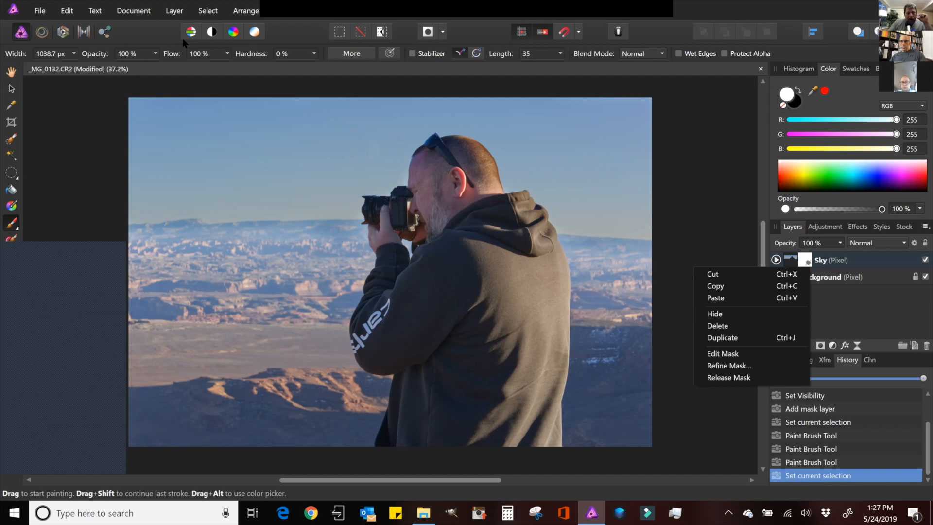
pyautogui.click(167, 12)
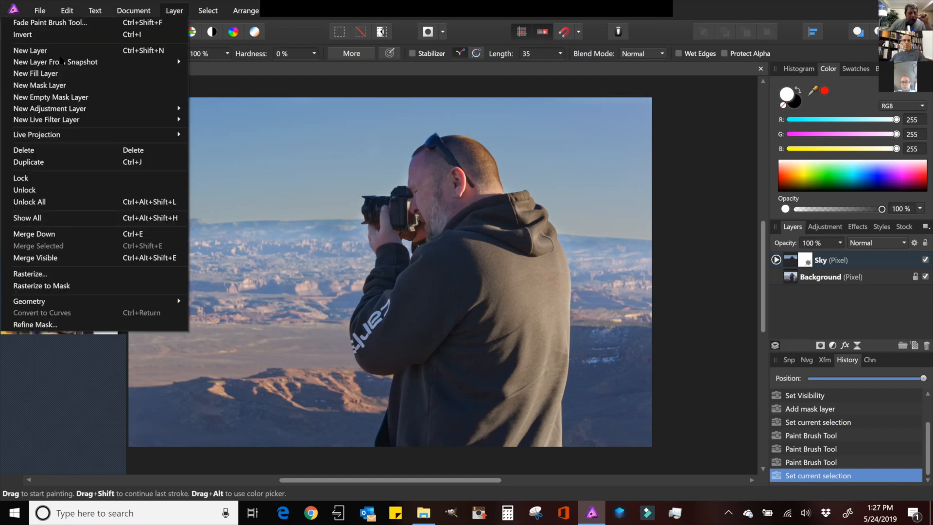
pyautogui.moveTo(116, 16)
pyautogui.moveTo(175, 10)
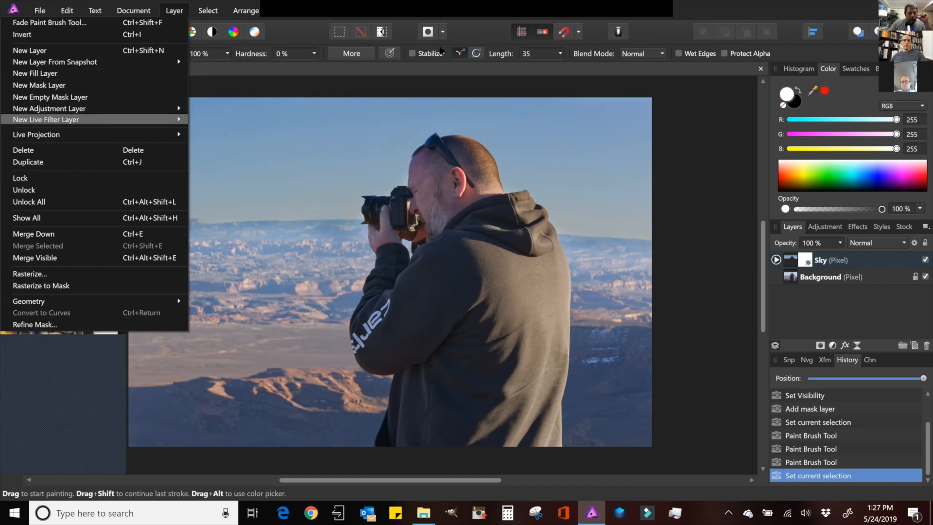
pyautogui.press('Escape')
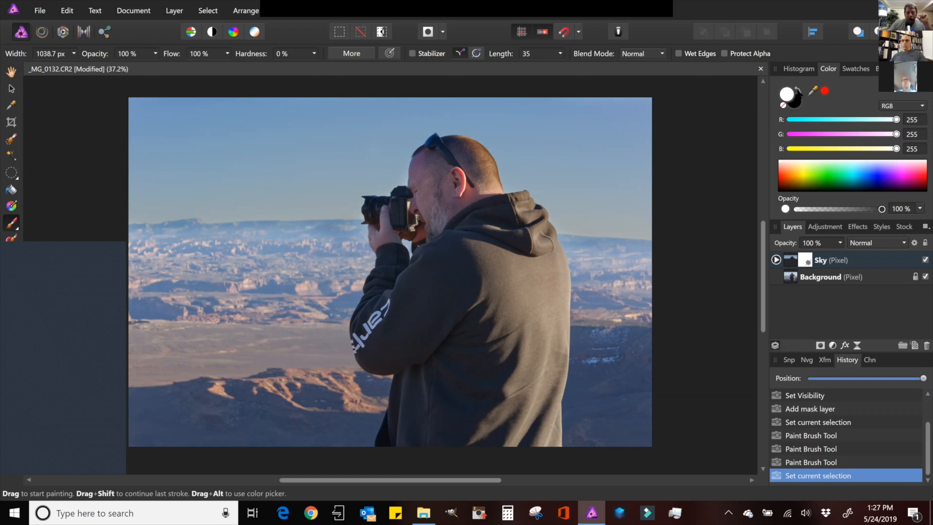
# - Paint black along the horizon and mountains to hide the sky adjustment there
pyautogui.click(798, 91)
pyautogui.moveTo(184, 245)
pyautogui.mouseDown()
pyautogui.moveTo(131, 243)
pyautogui.moveTo(151, 250)
pyautogui.mouseUp()
pyautogui.moveTo(288, 240)
pyautogui.mouseDown()
pyautogui.moveTo(339, 246)
pyautogui.moveTo(290, 249)
pyautogui.moveTo(282, 262)
pyautogui.mouseUp()
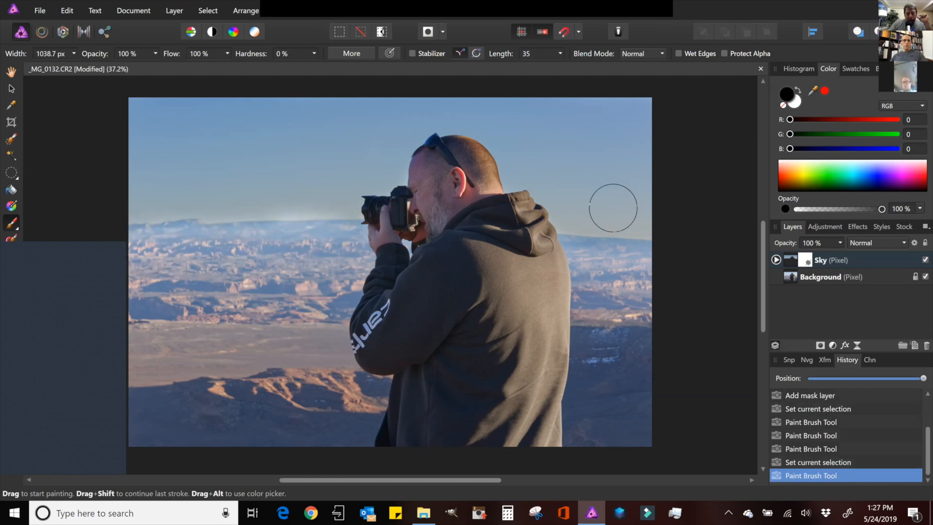
pyautogui.moveTo(613, 208)
pyautogui.mouseDown()
pyautogui.moveTo(584, 257)
pyautogui.moveTo(632, 253)
pyautogui.mouseUp()
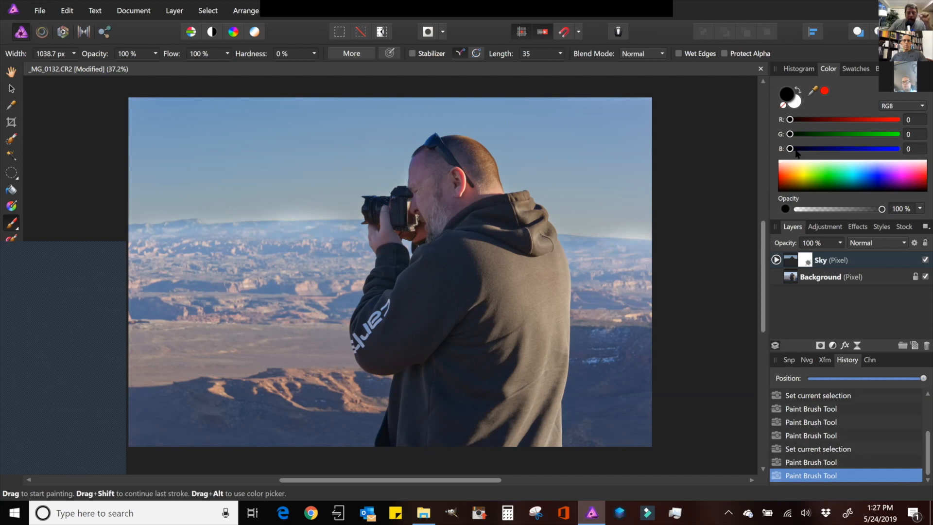
# - Paint white over the remaining sky areas near the horizon to reveal the adjustment
pyautogui.click(798, 92)
pyautogui.moveTo(650, 209)
pyautogui.mouseDown()
pyautogui.moveTo(596, 221)
pyautogui.moveTo(667, 212)
pyautogui.moveTo(647, 214)
pyautogui.mouseUp()
pyautogui.moveTo(261, 202); pyautogui.dragTo(339, 200)
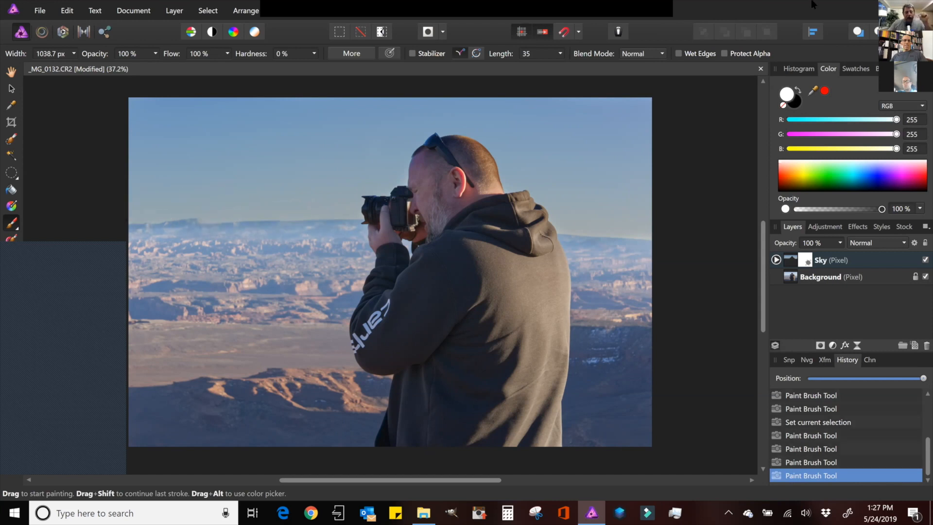
# - Merge all visible layers into a new pixel layer above the Sky layer
pyautogui.click(925, 260)
pyautogui.click(925, 260)
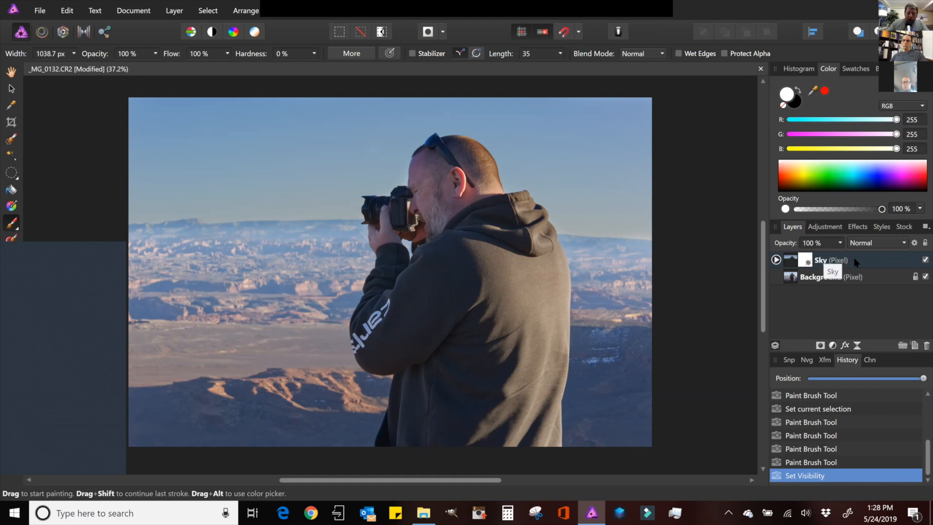
pyautogui.rightClick(866, 258)
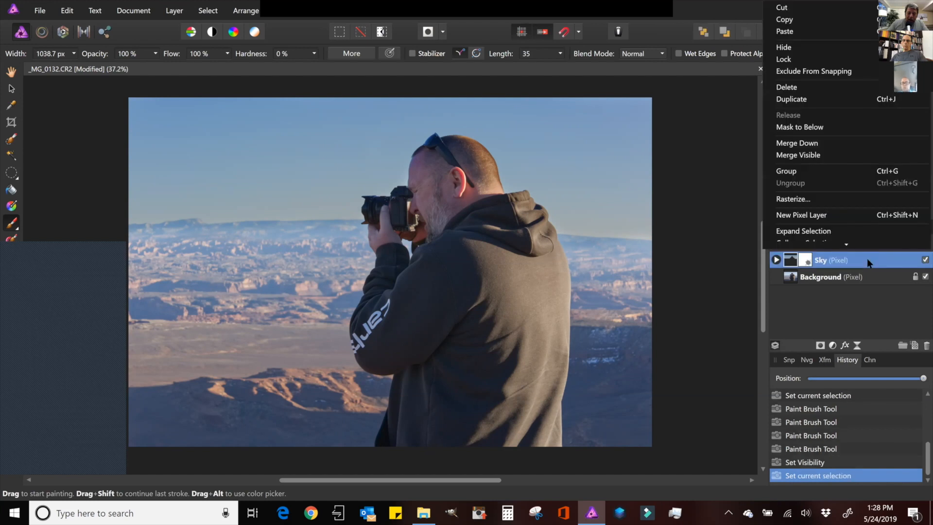
pyautogui.click(823, 157)
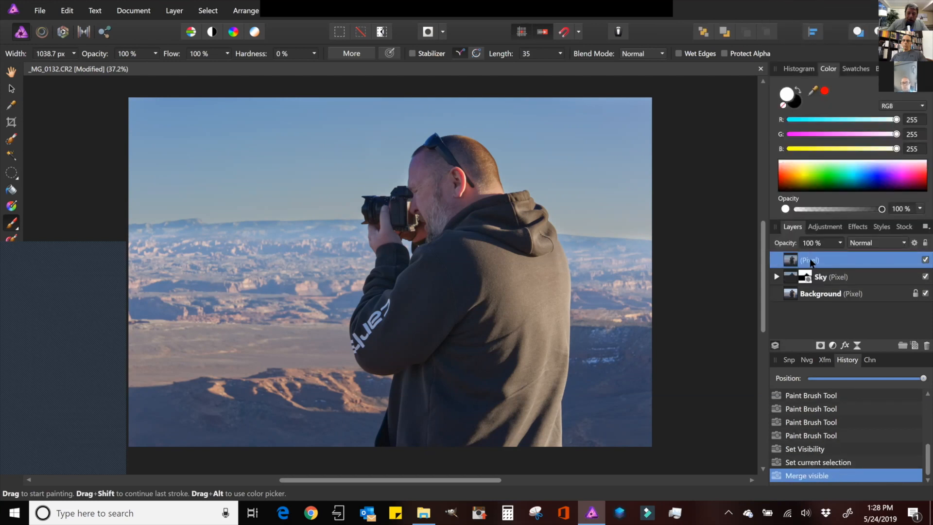
# - Rename the merged layer to Clarity Work
pyautogui.doubleClick(815, 261)
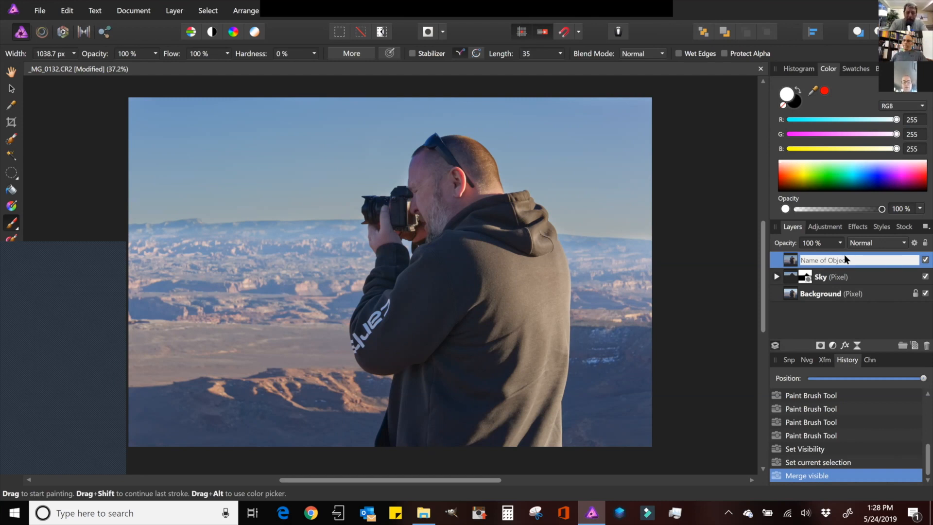
pyautogui.write('Cl')
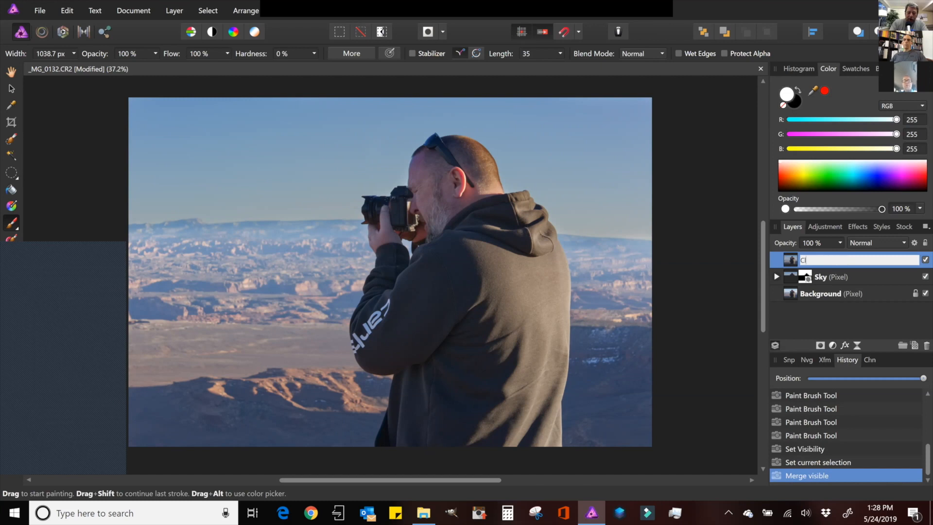
pyautogui.write('arity Work')
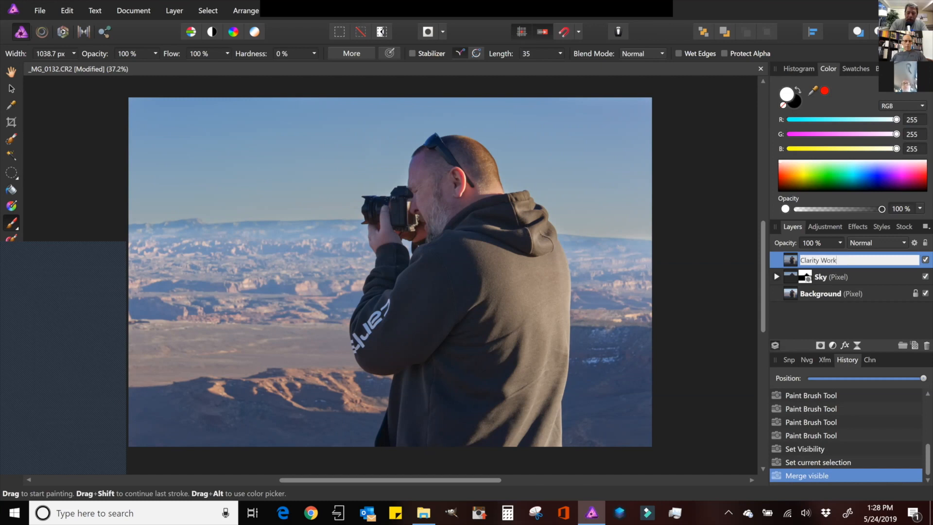
pyautogui.press('Return')
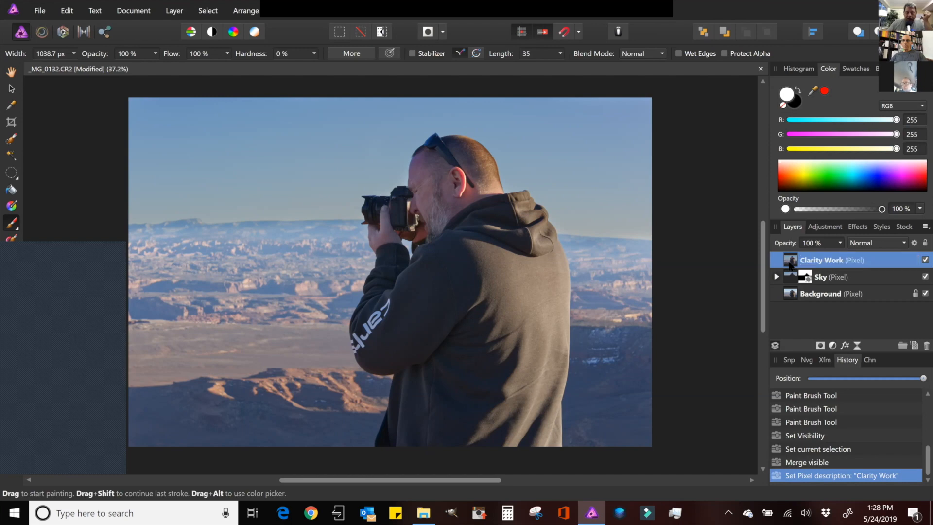
# - Develop the Clarity Work layer with Clarity raised to 84%
pyautogui.click(62, 33)
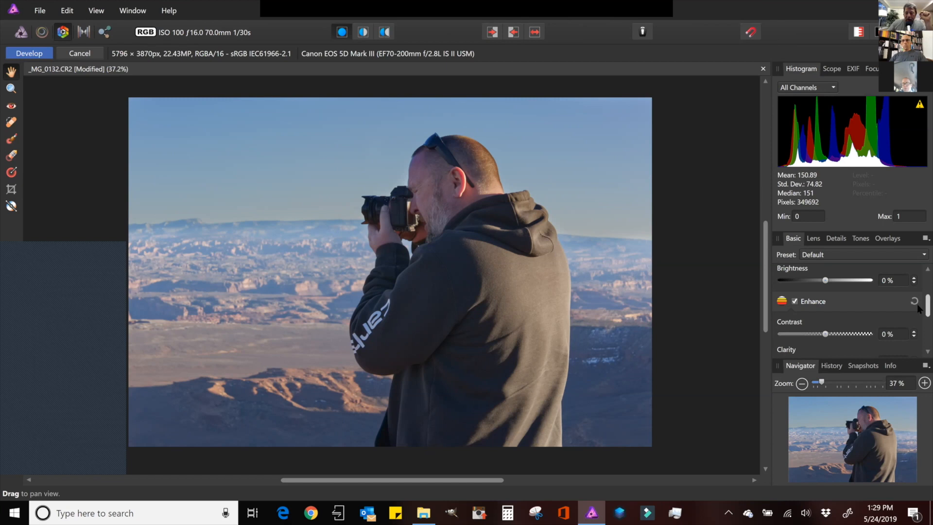
pyautogui.scroll(-2, 917, 308)
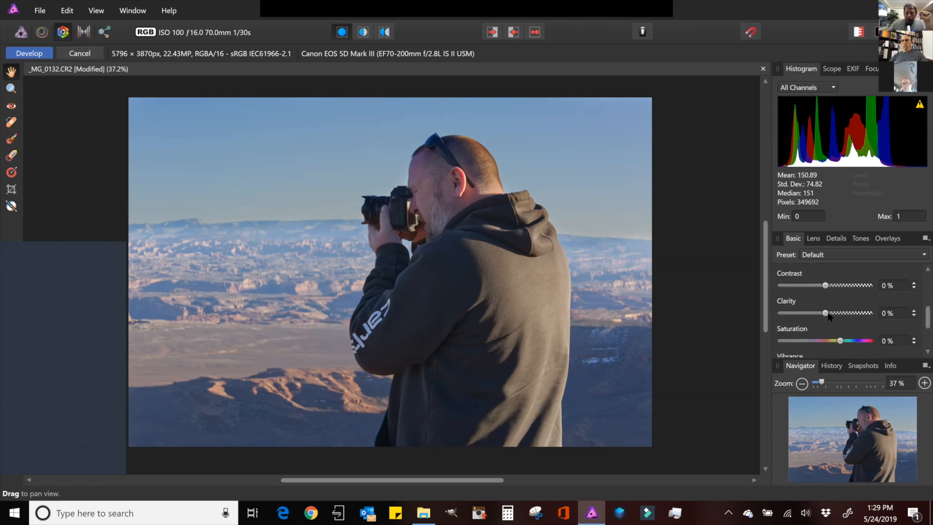
pyautogui.moveTo(827, 313); pyautogui.dragTo(870, 313)
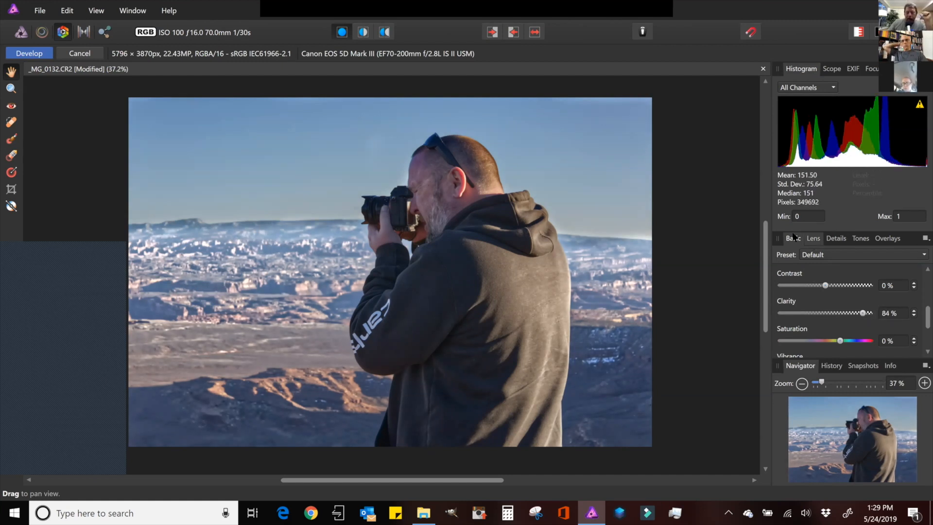
pyautogui.click(30, 55)
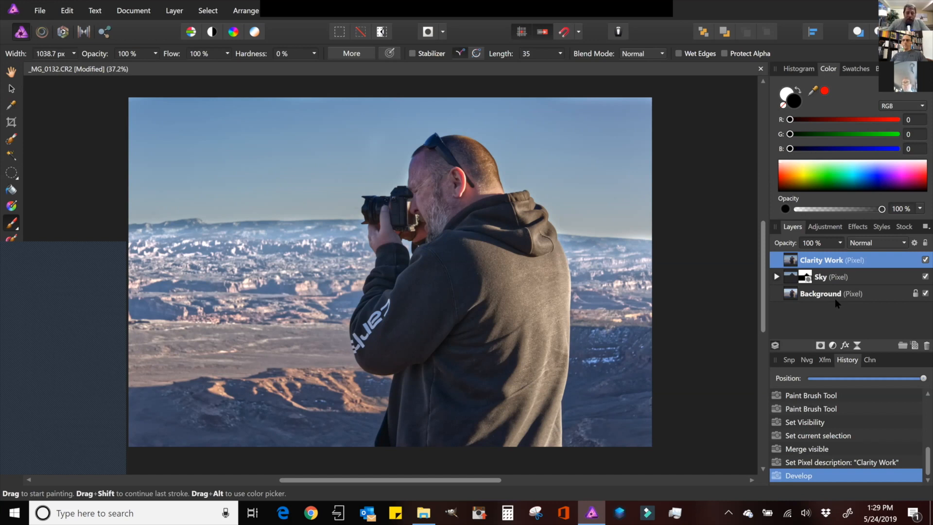
pyautogui.click(193, 274)
pyautogui.hotkey('ctrl', 'z')
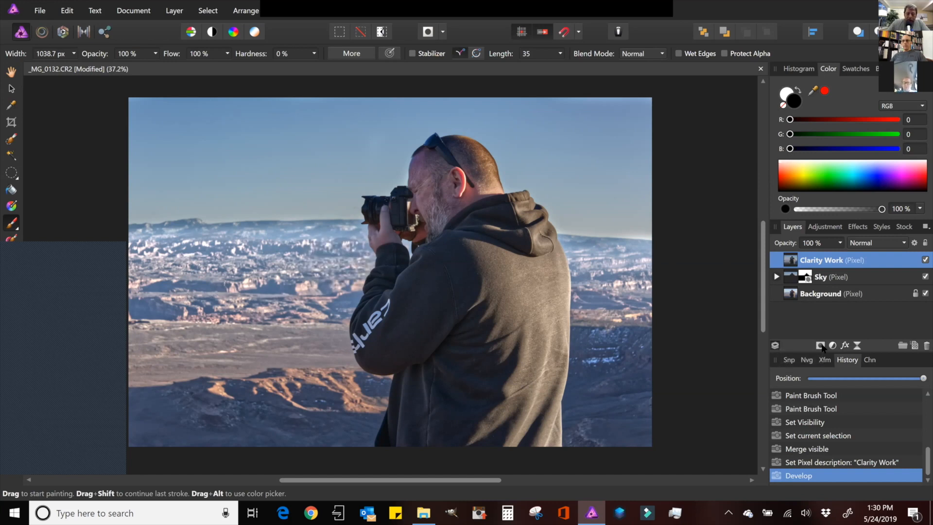
pyautogui.click(821, 345)
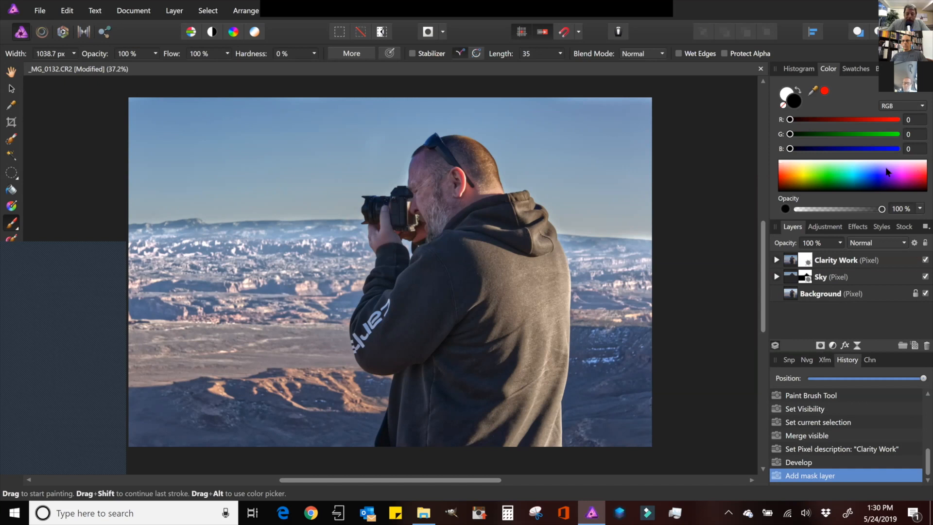
pyautogui.click(809, 263)
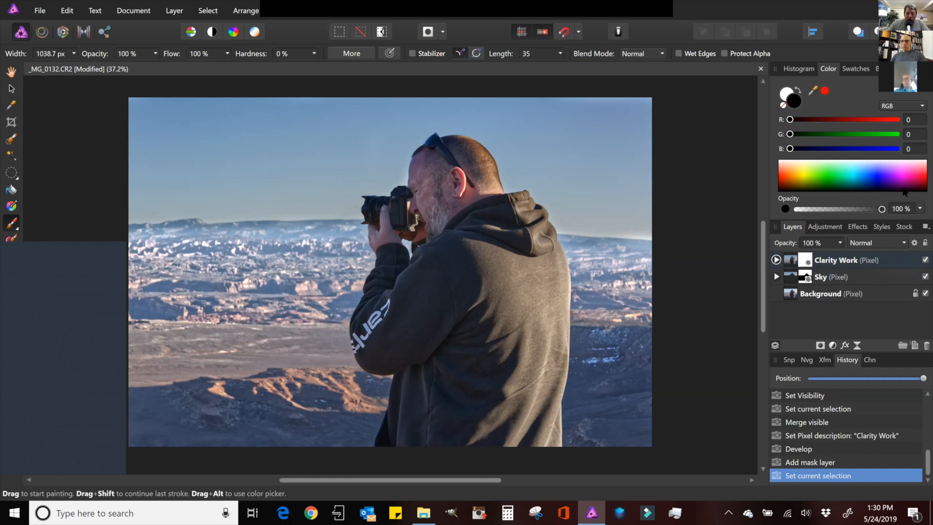
pyautogui.rightClick(809, 262)
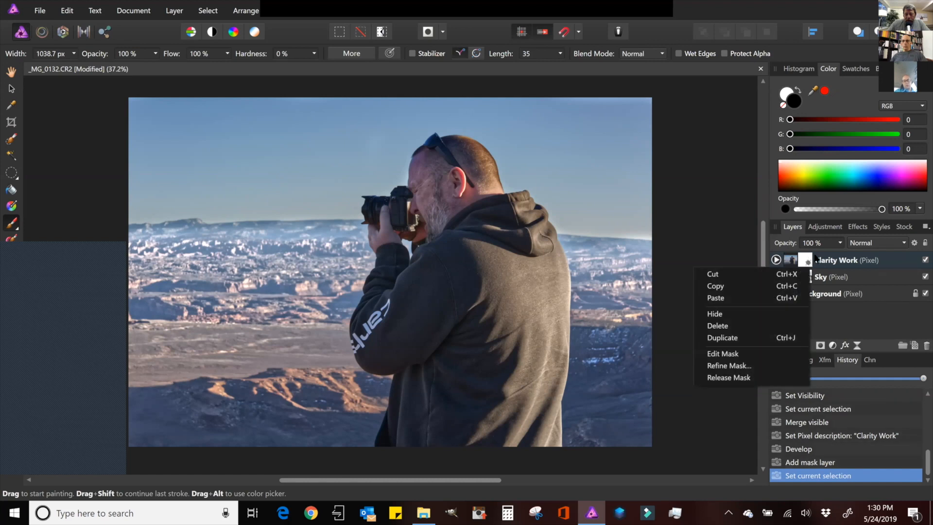
pyautogui.click(829, 261)
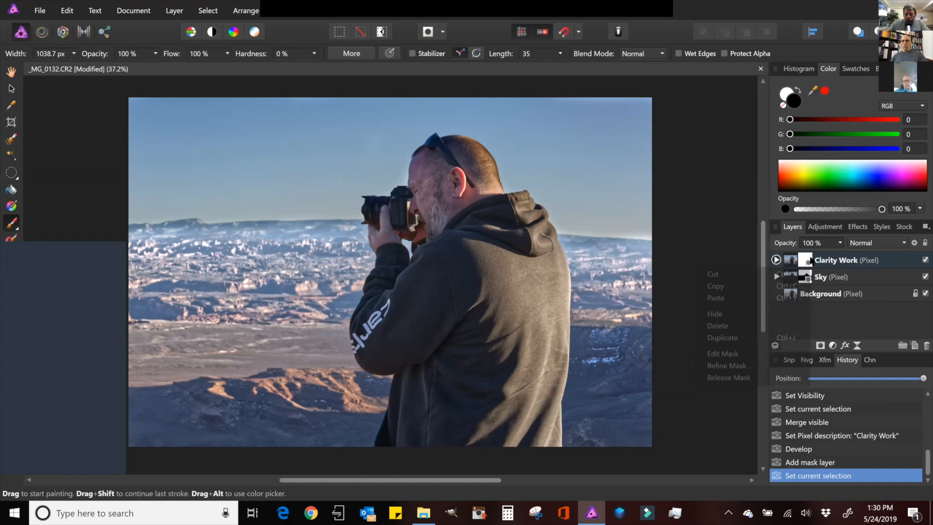
pyautogui.rightClick(810, 262)
pyautogui.rightClick(810, 261)
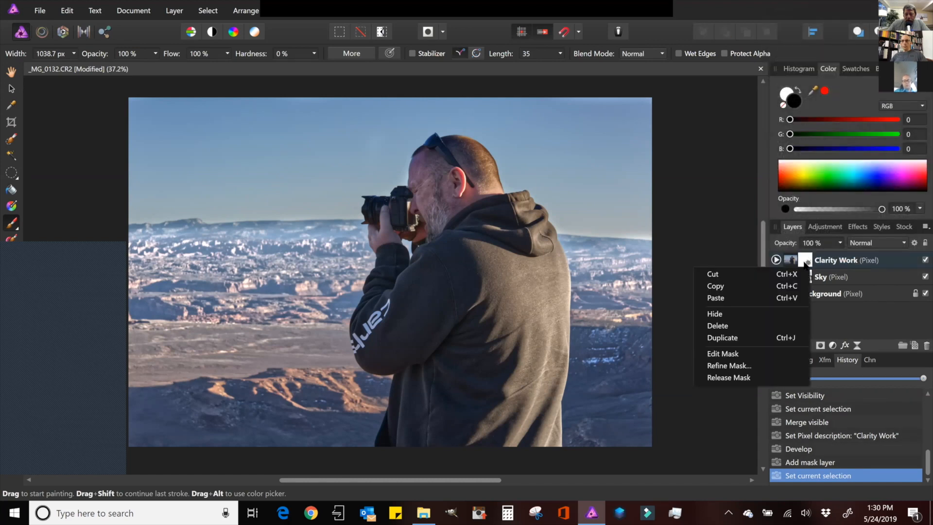
pyautogui.click(776, 324)
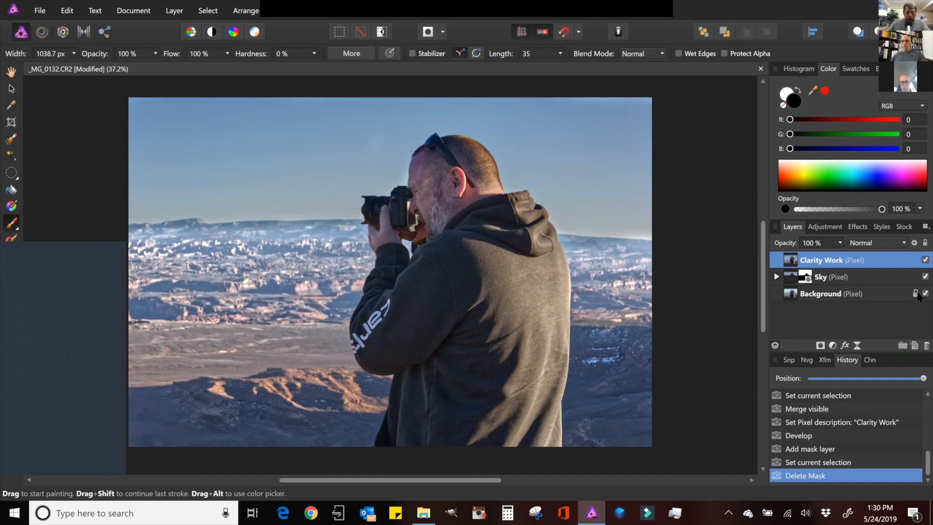
# - Add a mask layer to the Clarity Work layer
pyautogui.click(821, 347)
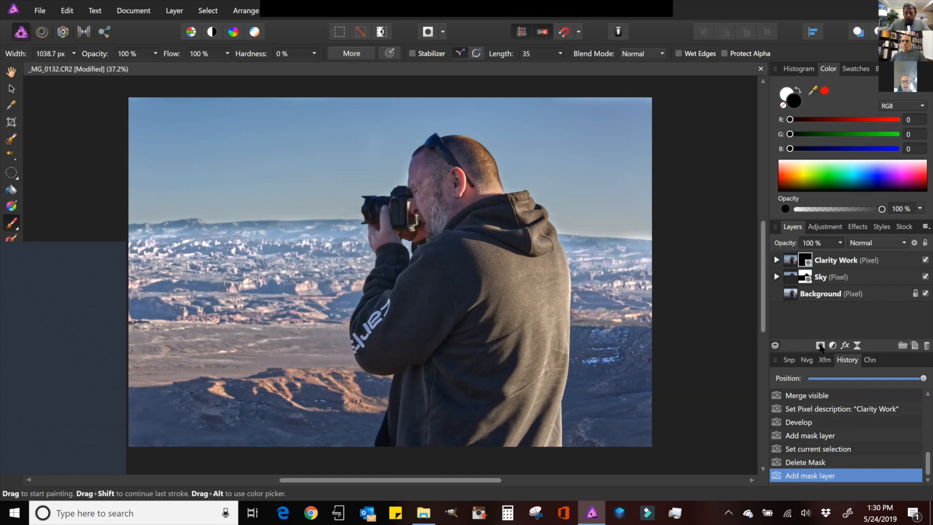
pyautogui.rightClick(808, 262)
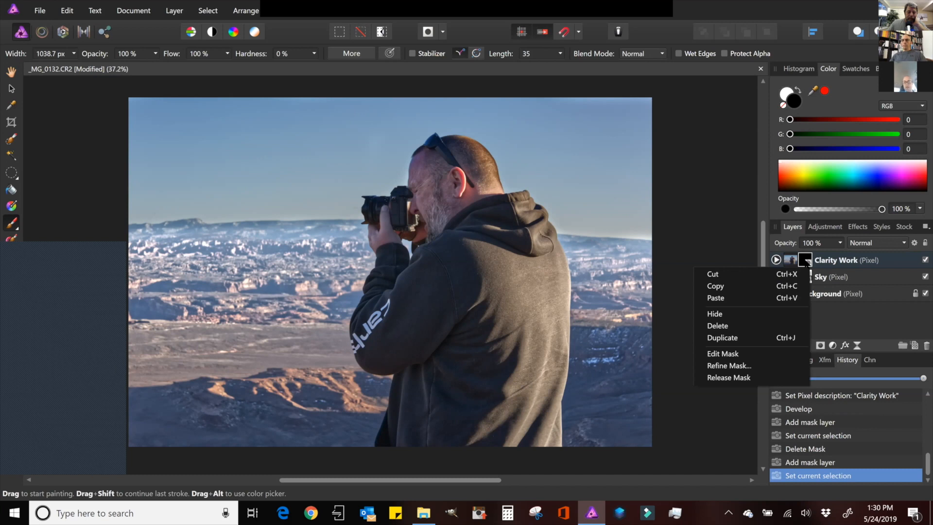
pyautogui.click(236, 75)
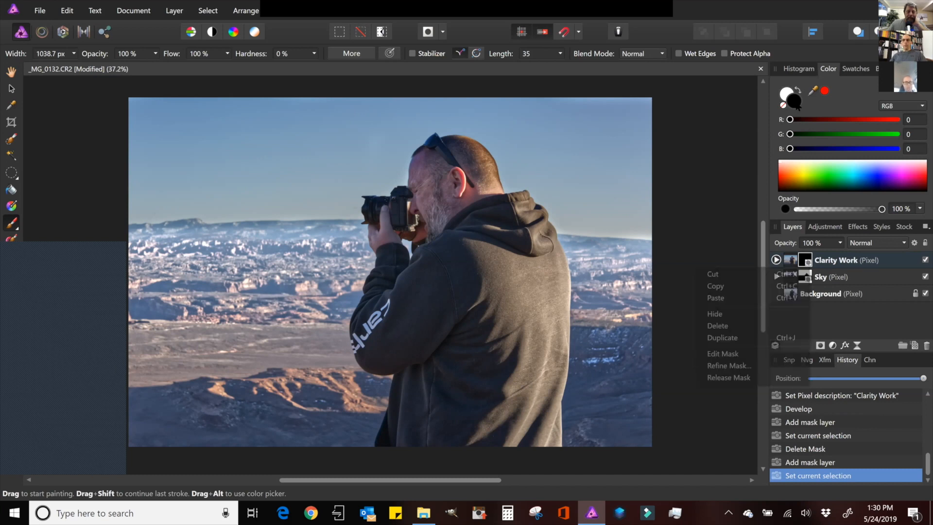
pyautogui.click(174, 11)
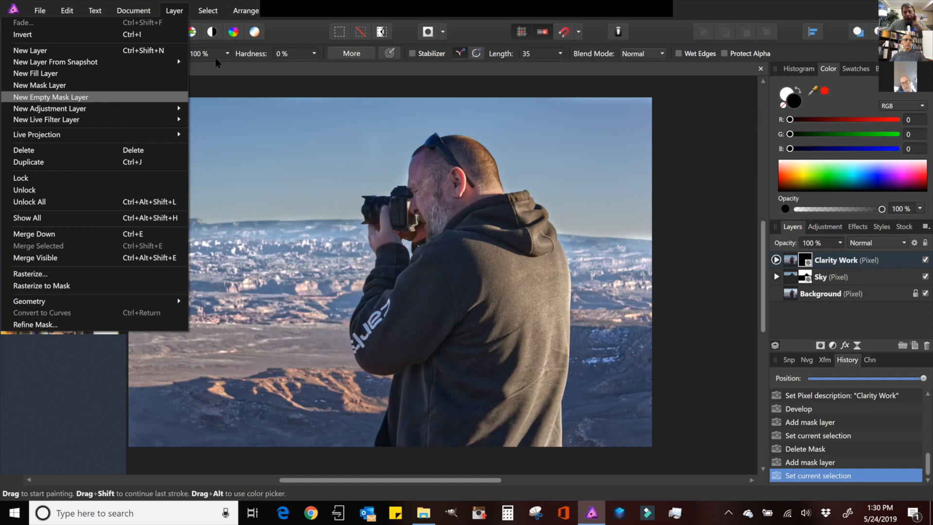
pyautogui.click(729, 2)
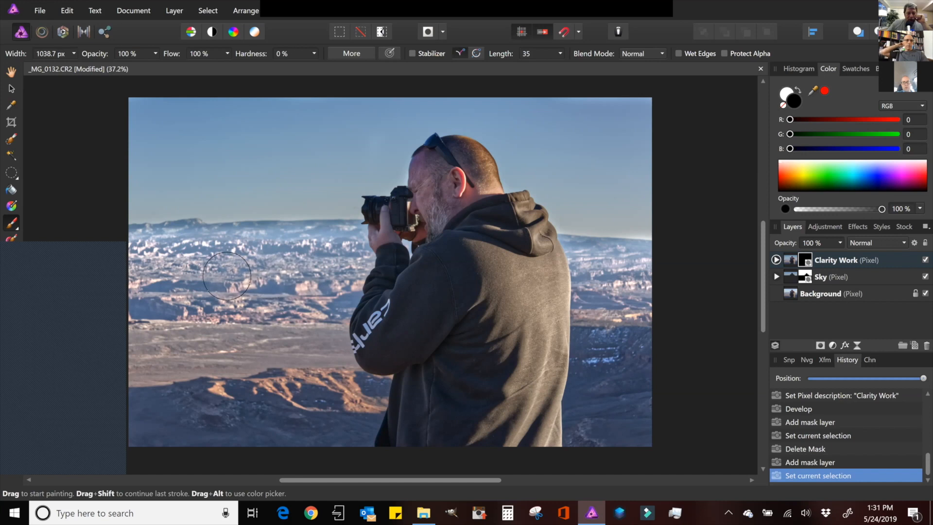
# - Set the brush width to 1621.3 px, switch to white and paint a stroke over the left foreground
pyautogui.press(']')
pyautogui.press(']')
pyautogui.press(']')
pyautogui.press(']')
pyautogui.press(']')
pyautogui.press(']')
pyautogui.press(']')
pyautogui.press(']')
pyautogui.press(']')
pyautogui.press(']')
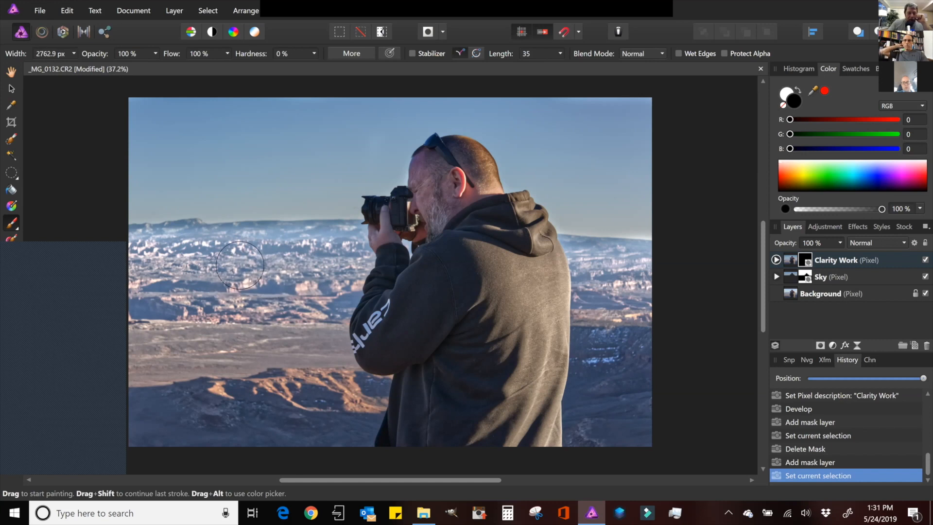
pyautogui.press('[')
pyautogui.press('[')
pyautogui.press('[')
pyautogui.press('[')
pyautogui.press('[')
pyautogui.press('[')
pyautogui.press('[')
pyautogui.press('[')
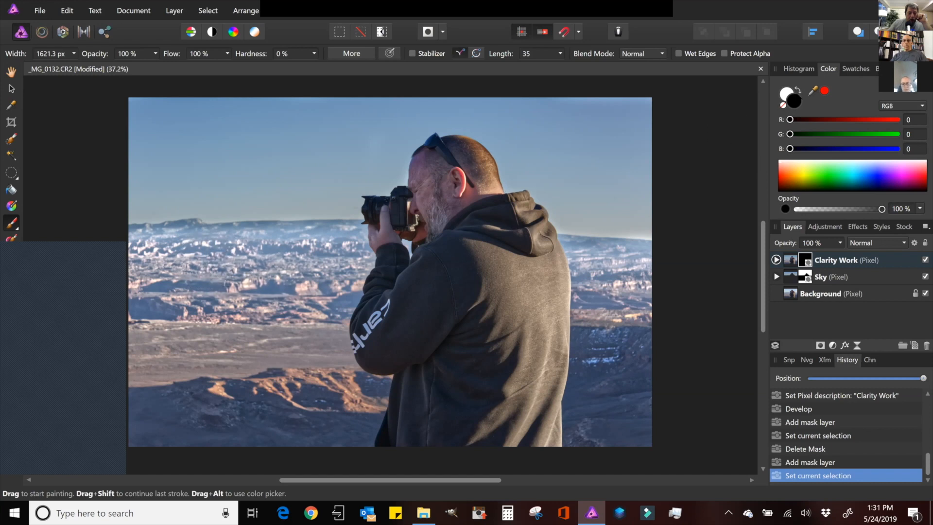
pyautogui.press('x')
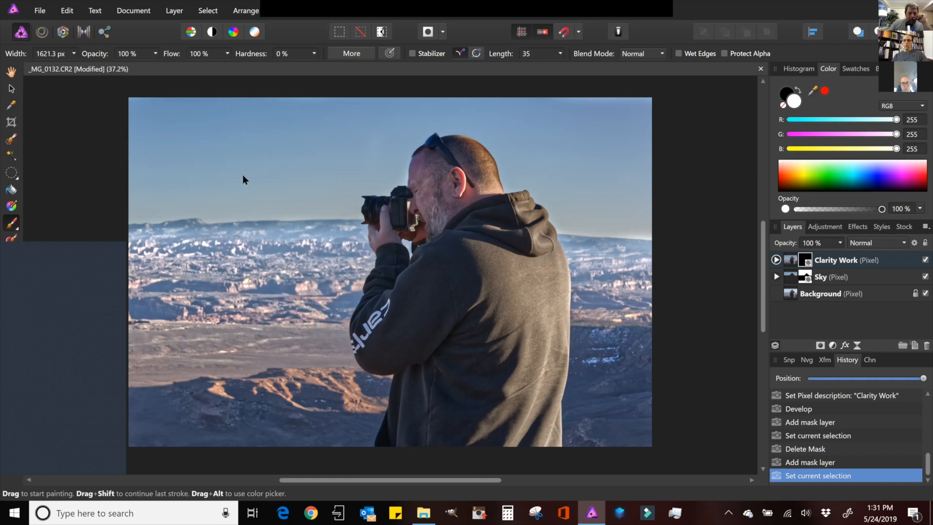
pyautogui.moveTo(138, 264); pyautogui.dragTo(194, 270)
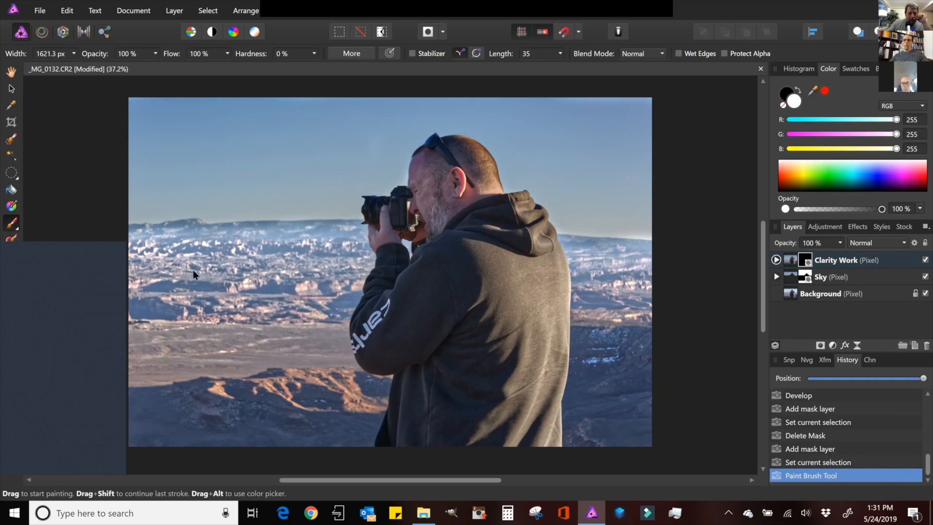
# - Try duplicating the masked Clarity Work layer, then delete the duplicate and the mask
pyautogui.keyDown('ctrl'); pyautogui.click(808, 263); pyautogui.keyUp('ctrl')
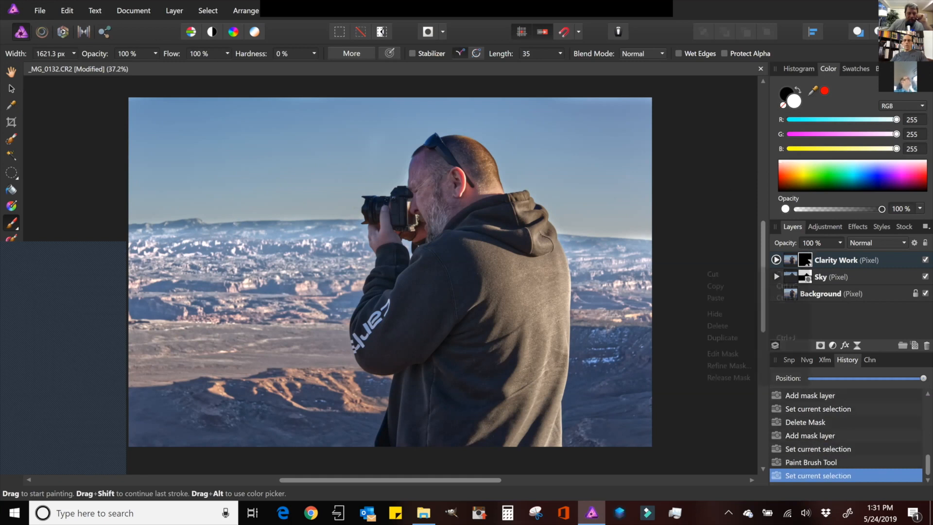
pyautogui.rightClick(807, 263)
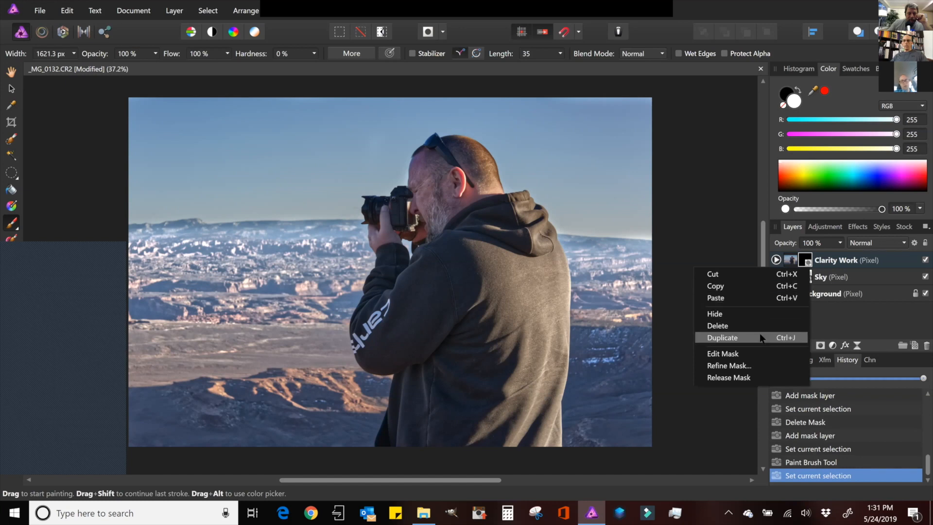
pyautogui.press('Return')
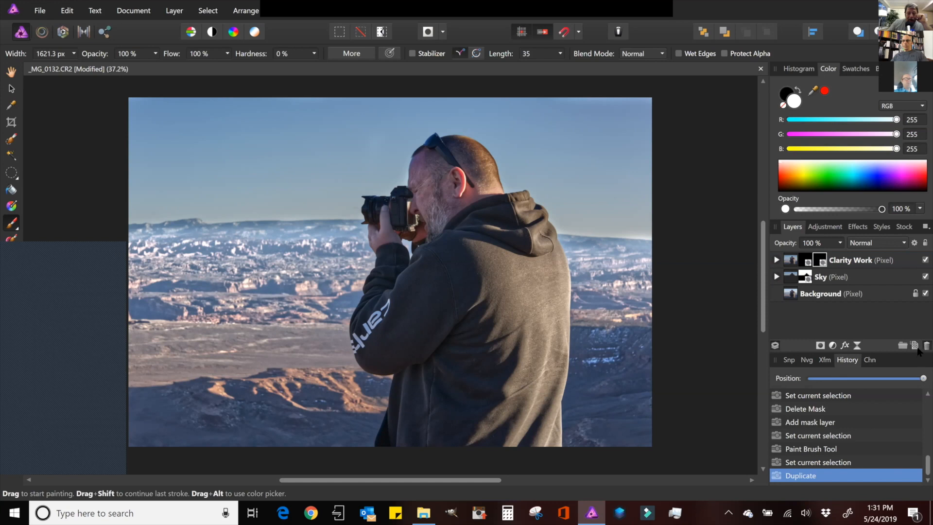
pyautogui.press('Delete')
pyautogui.press('Delete')
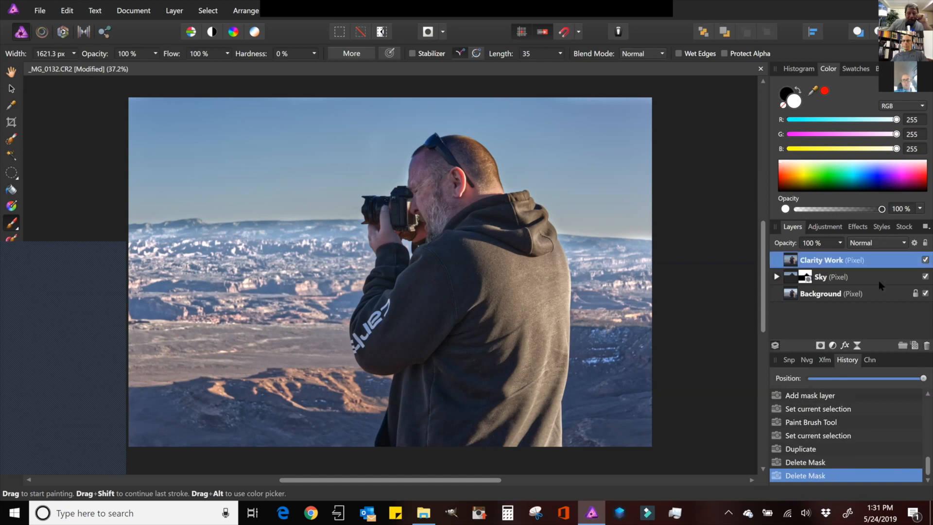
# - Add a mask to the Clarity Work layer and paint it black across the whole image with a 2144.1 px brush
pyautogui.click(821, 346)
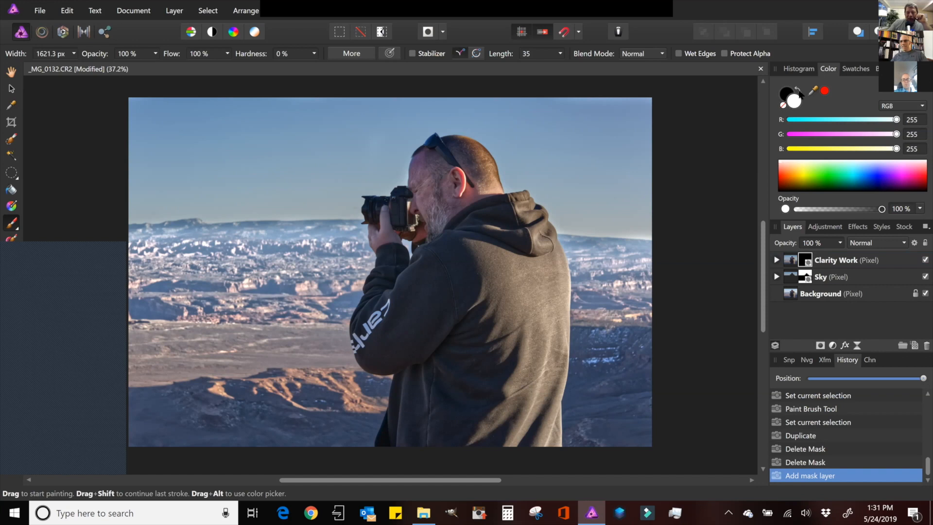
pyautogui.click(799, 91)
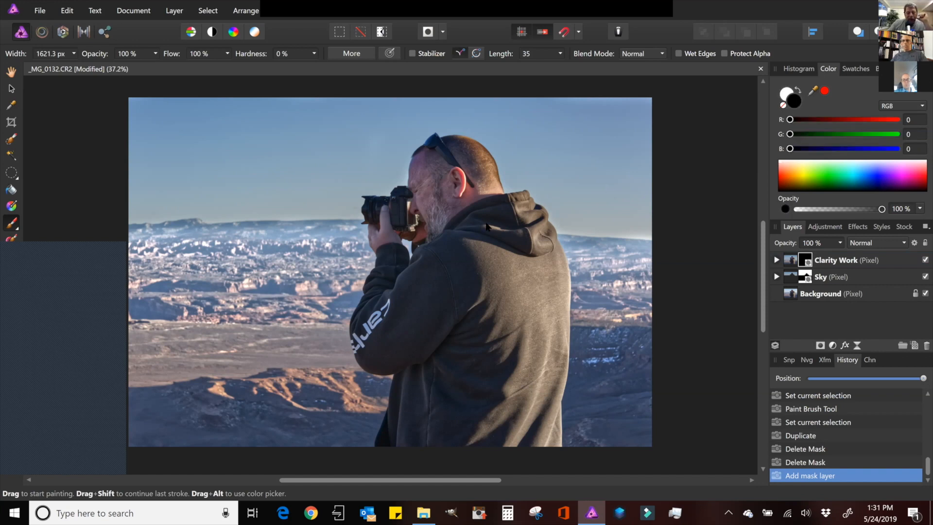
pyautogui.press(']')
pyautogui.press(']')
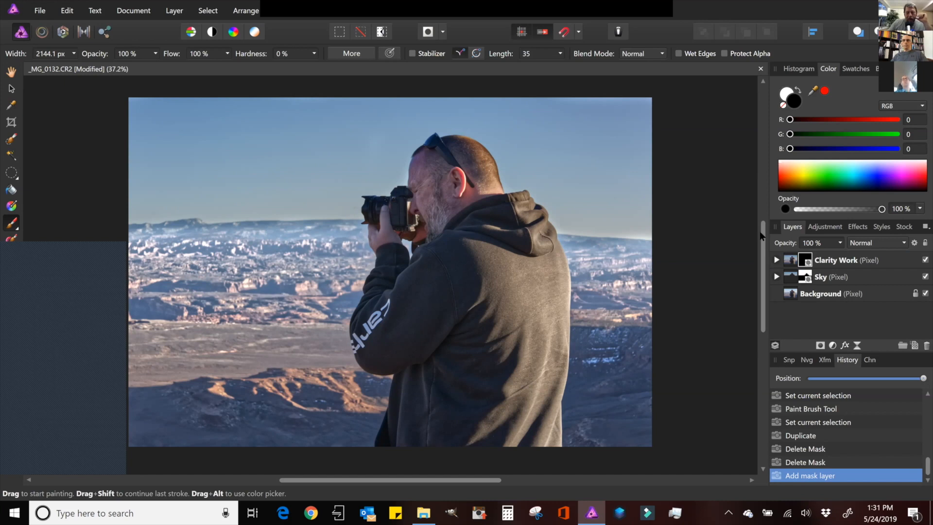
pyautogui.click(811, 261)
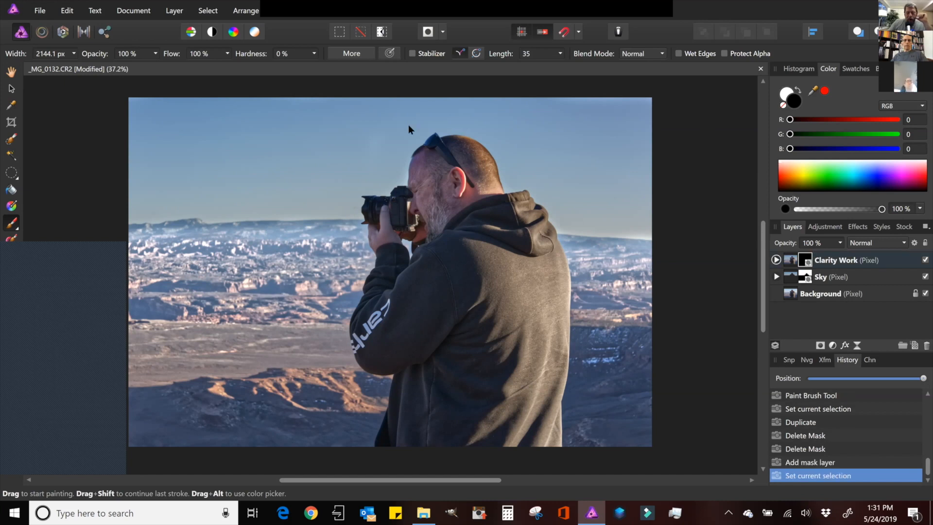
pyautogui.moveTo(83, 285)
pyautogui.mouseDown()
pyautogui.moveTo(132, 162)
pyautogui.moveTo(371, 140)
pyautogui.moveTo(699, 211)
pyautogui.mouseUp()
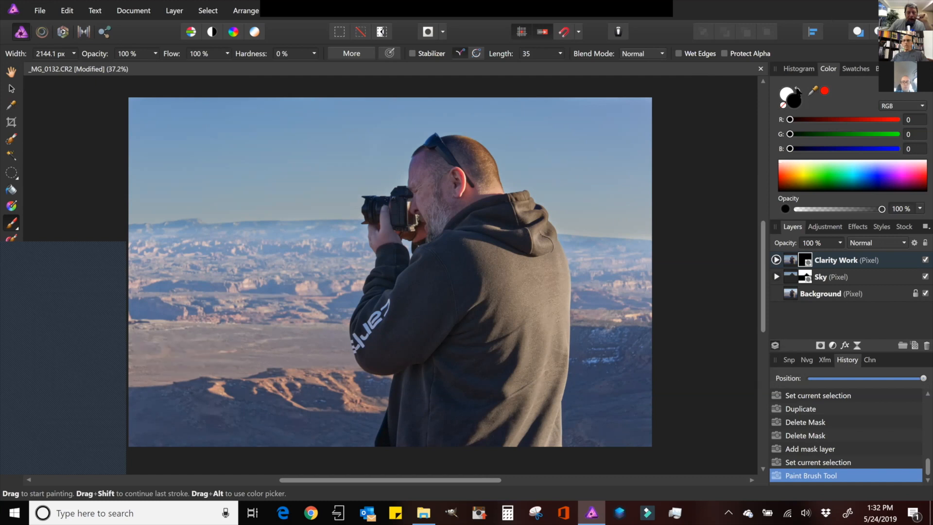
# - Switch to white, reduce the brush to 951.4 px and paint clarity back into the landscape around the photographer
pyautogui.click(799, 90)
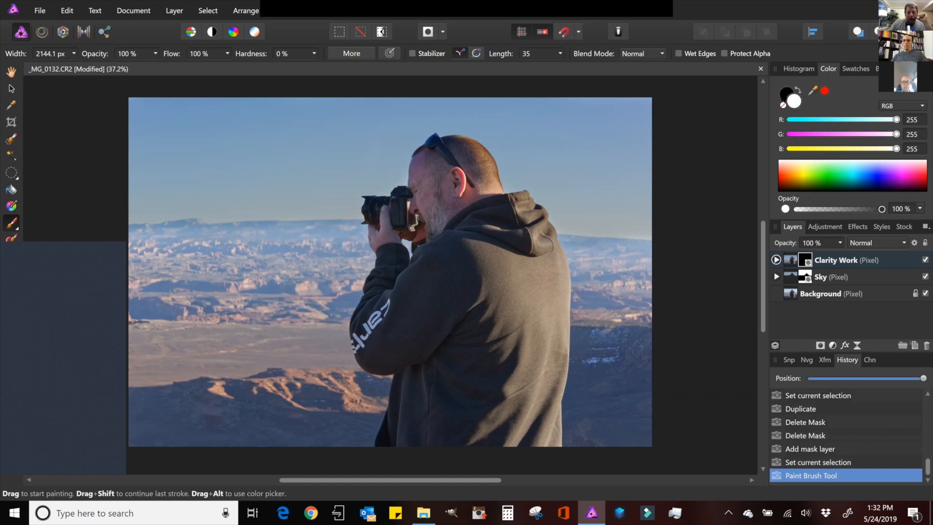
pyautogui.press('[')
pyautogui.press('[')
pyautogui.moveTo(157, 239)
pyautogui.mouseDown()
pyautogui.moveTo(251, 255)
pyautogui.moveTo(168, 278)
pyautogui.moveTo(242, 280)
pyautogui.moveTo(147, 285)
pyautogui.moveTo(235, 307)
pyautogui.moveTo(348, 297)
pyautogui.moveTo(329, 299)
pyautogui.moveTo(350, 240)
pyautogui.moveTo(257, 292)
pyautogui.mouseUp()
pyautogui.moveTo(632, 264)
pyautogui.mouseDown()
pyautogui.moveTo(583, 253)
pyautogui.moveTo(583, 303)
pyautogui.moveTo(633, 310)
pyautogui.moveTo(639, 276)
pyautogui.moveTo(569, 275)
pyautogui.moveTo(644, 274)
pyautogui.moveTo(624, 290)
pyautogui.moveTo(650, 294)
pyautogui.moveTo(651, 268)
pyautogui.moveTo(607, 263)
pyautogui.mouseUp()
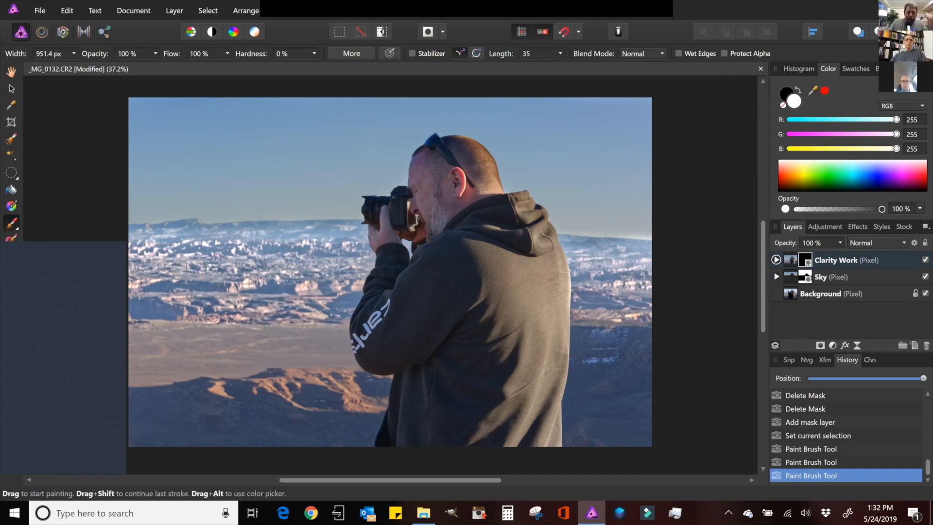
pyautogui.moveTo(664, 296); pyautogui.dragTo(579, 307)
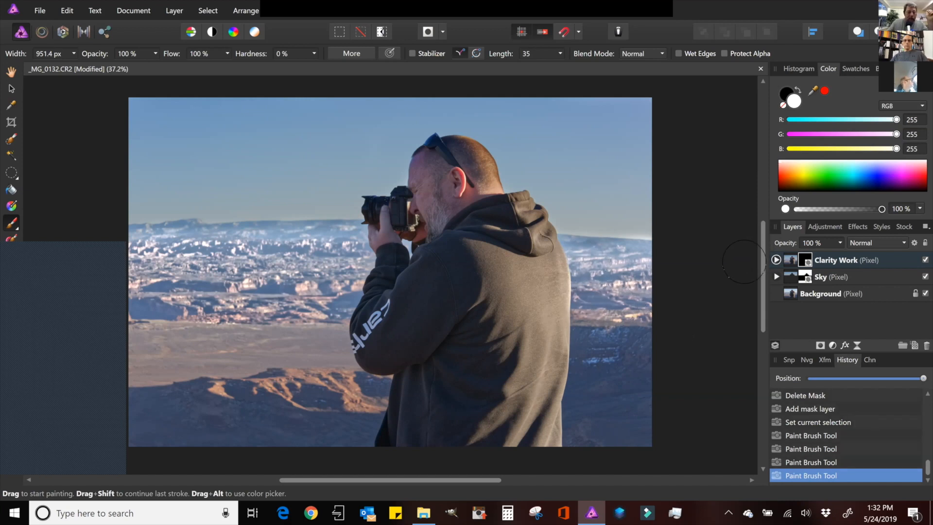
pyautogui.moveTo(314, 394); pyautogui.dragTo(347, 387)
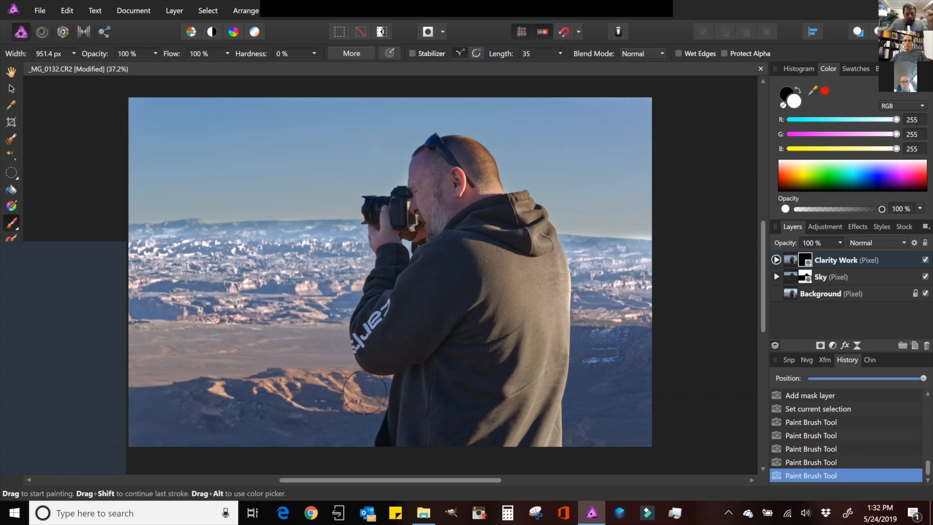
pyautogui.moveTo(627, 350)
pyautogui.mouseDown()
pyautogui.moveTo(654, 413)
pyautogui.moveTo(627, 421)
pyautogui.mouseUp()
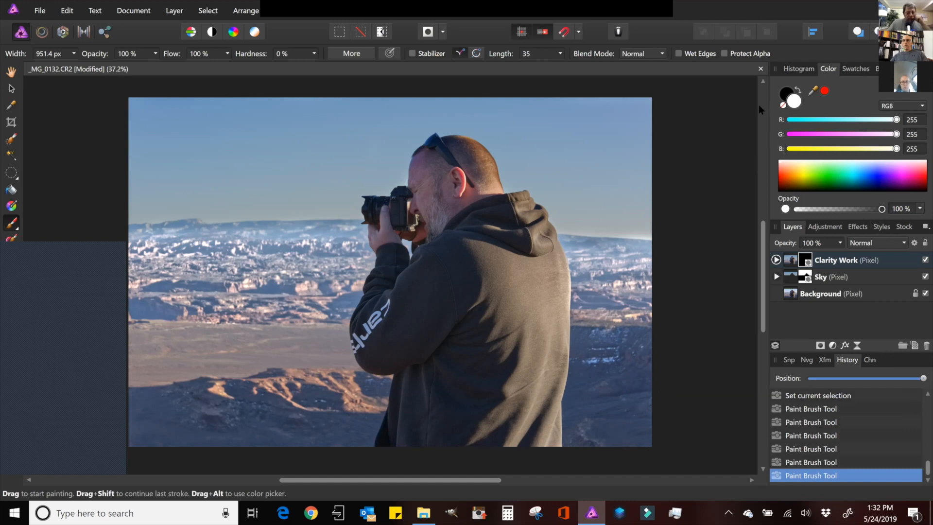
pyautogui.moveTo(328, 244)
pyautogui.mouseDown()
pyautogui.moveTo(231, 241)
pyautogui.moveTo(158, 254)
pyautogui.mouseUp()
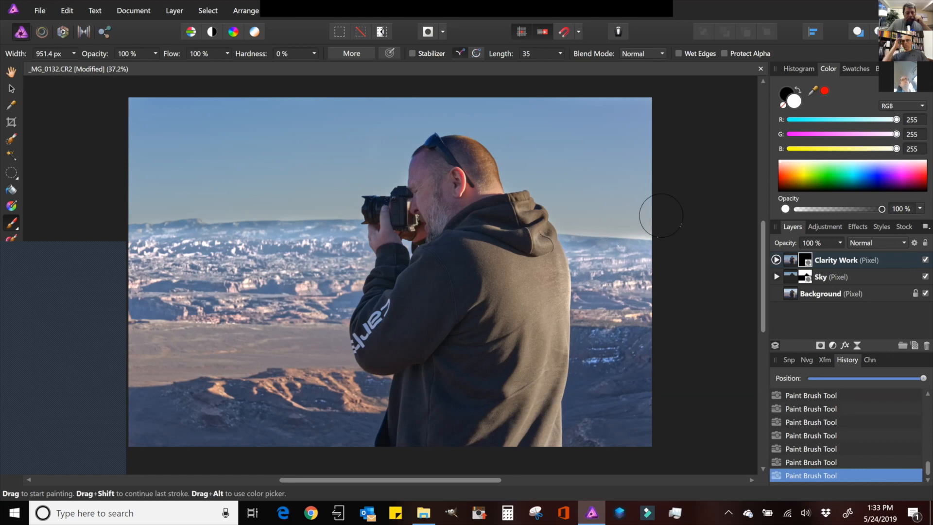
# - Select the Inpainting Brush Tool, set its width to 122.7 px and inpaint a spot in the middle-left foreground
pyautogui.click(798, 91)
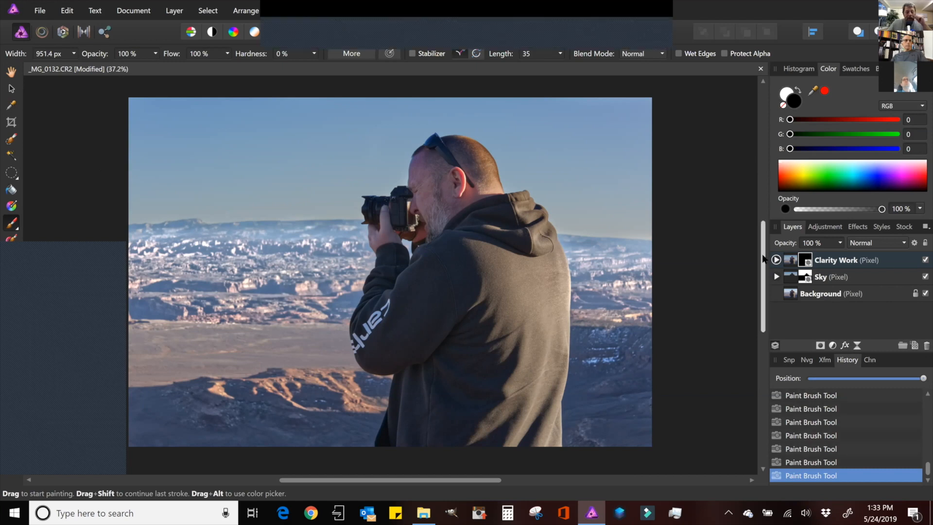
pyautogui.moveTo(763, 254); pyautogui.dragTo(761, 265)
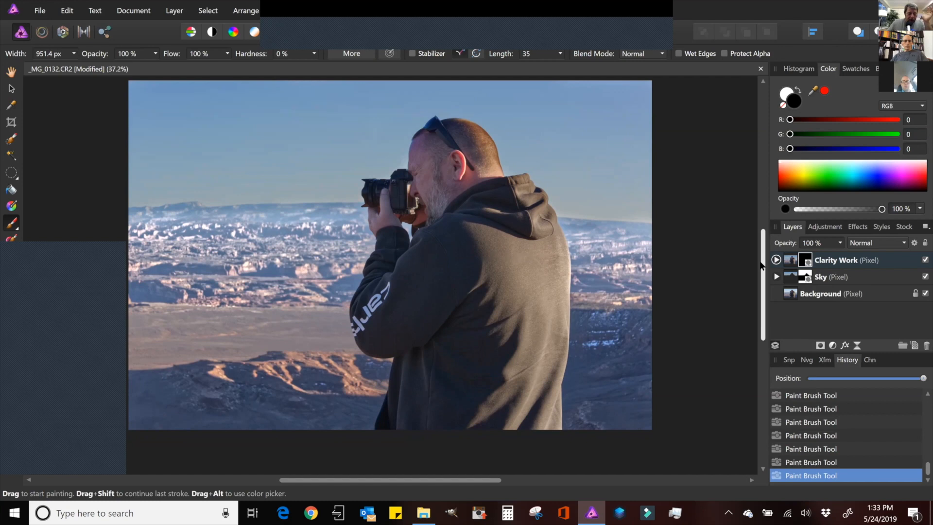
pyautogui.moveTo(761, 265); pyautogui.dragTo(761, 265)
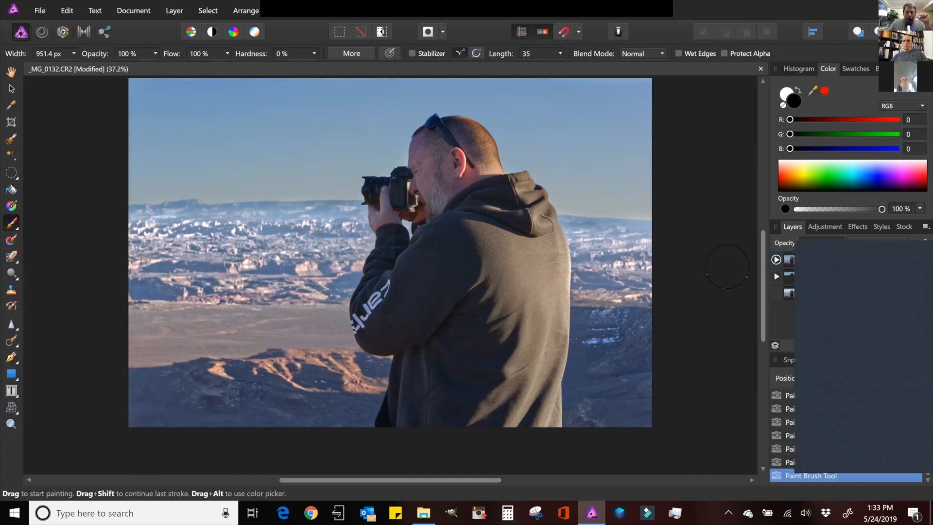
pyautogui.moveTo(762, 299); pyautogui.dragTo(761, 303)
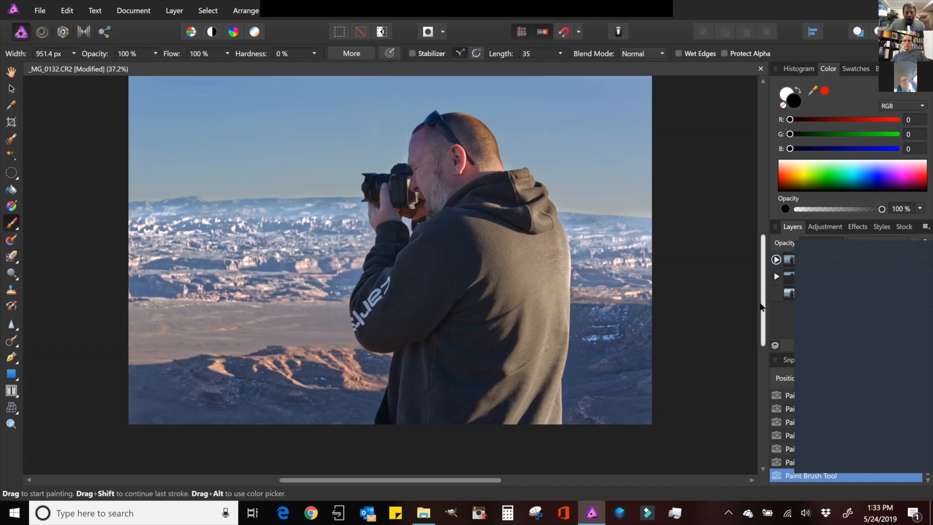
pyautogui.scroll(-2, 761, 305)
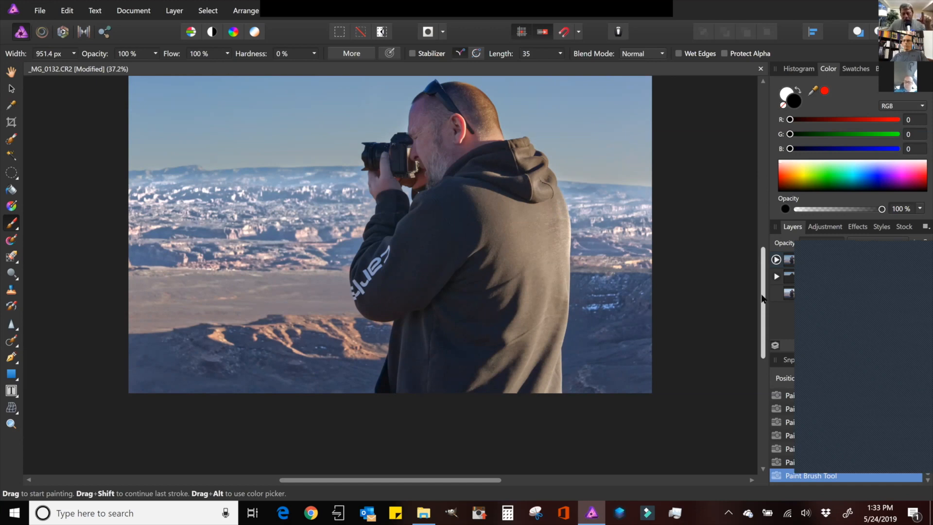
pyautogui.rightClick(14, 345)
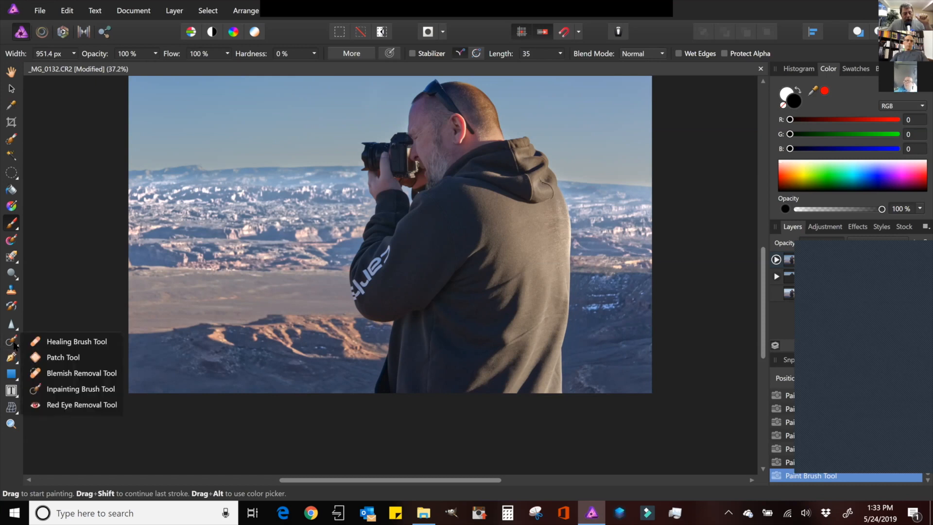
pyautogui.click(69, 392)
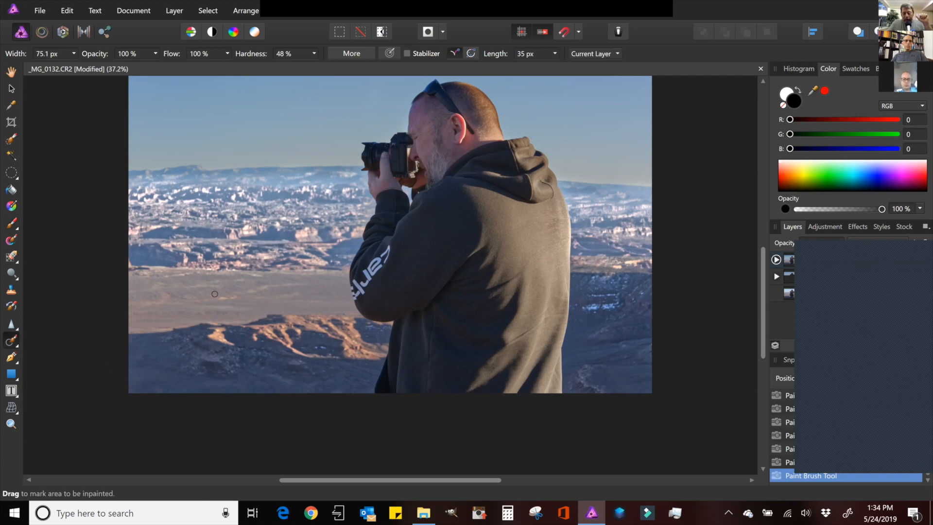
pyautogui.press(']')
pyautogui.press(']')
pyautogui.press(']')
pyautogui.press(']')
pyautogui.press(']')
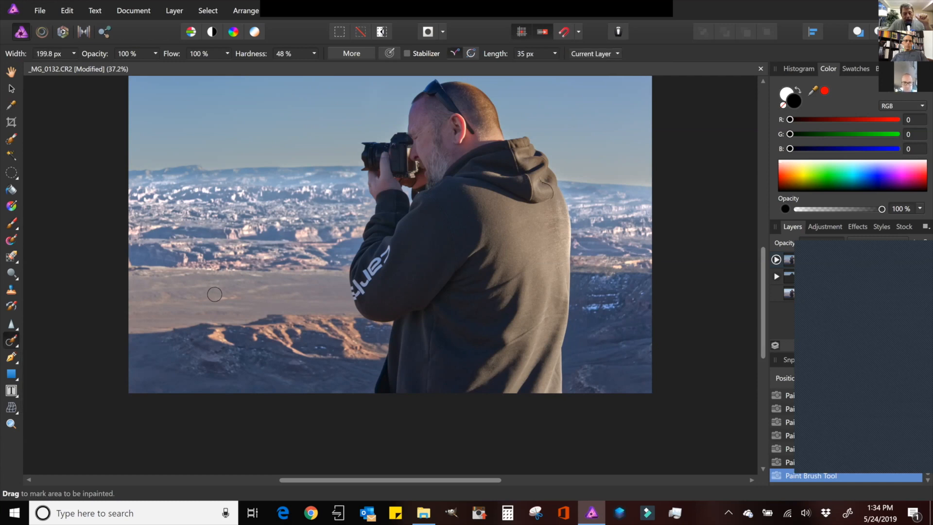
pyautogui.press('[')
pyautogui.press('[')
pyautogui.press('[')
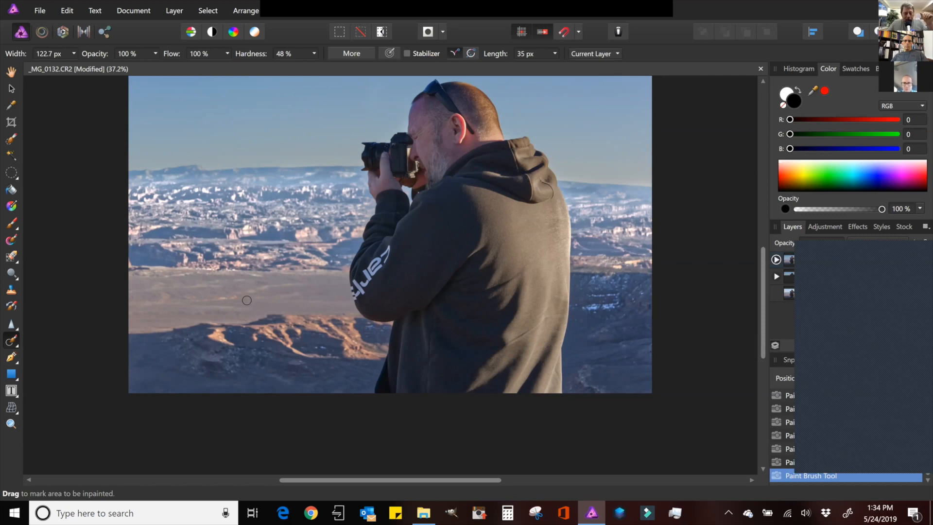
pyautogui.click(215, 298)
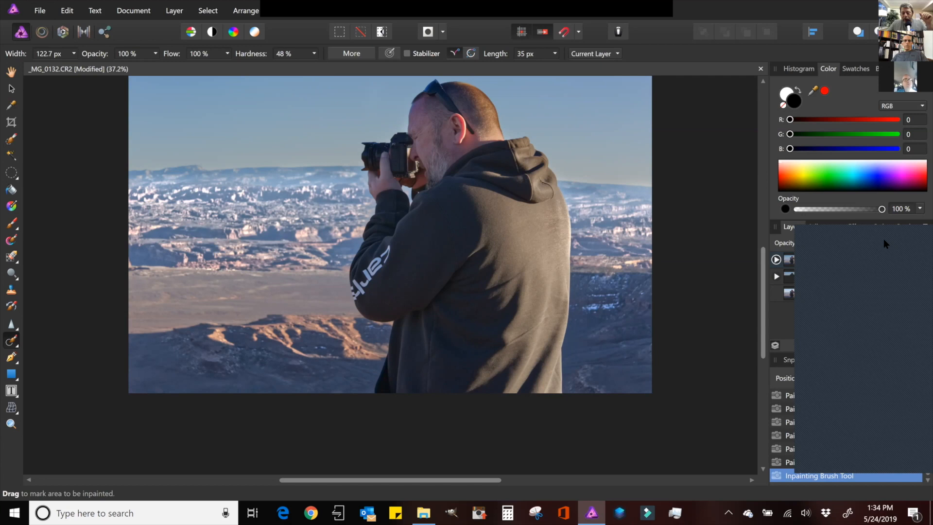
# - Merge the visible layers into a new layer and rename it Inpainting
pyautogui.rightClick(828, 256)
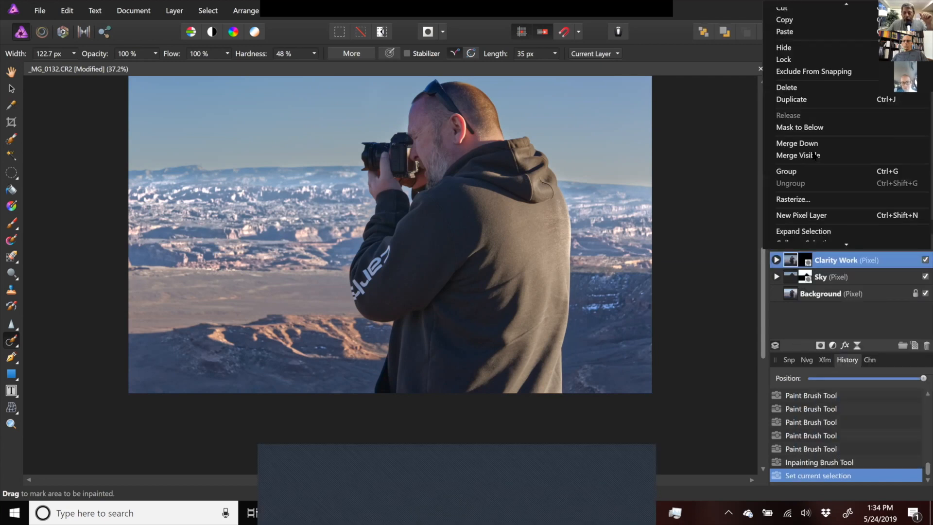
pyautogui.click(813, 156)
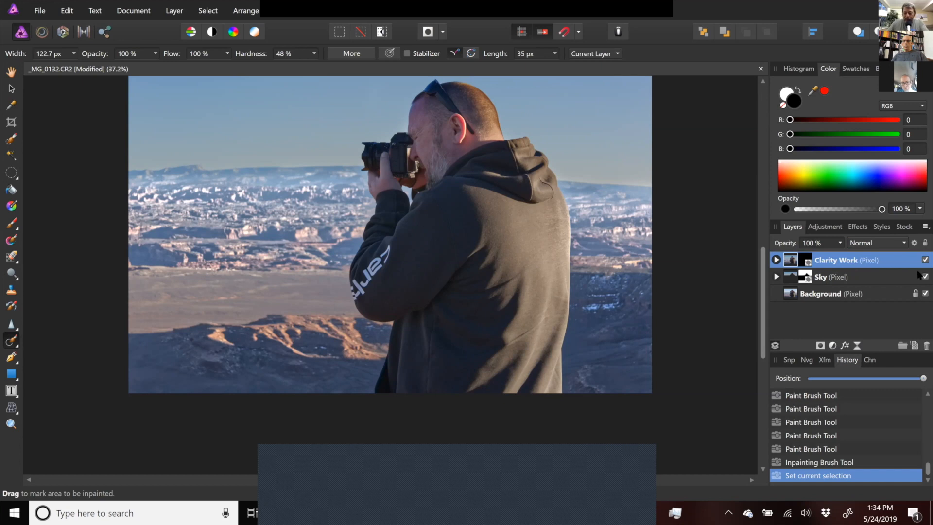
pyautogui.doubleClick(805, 261)
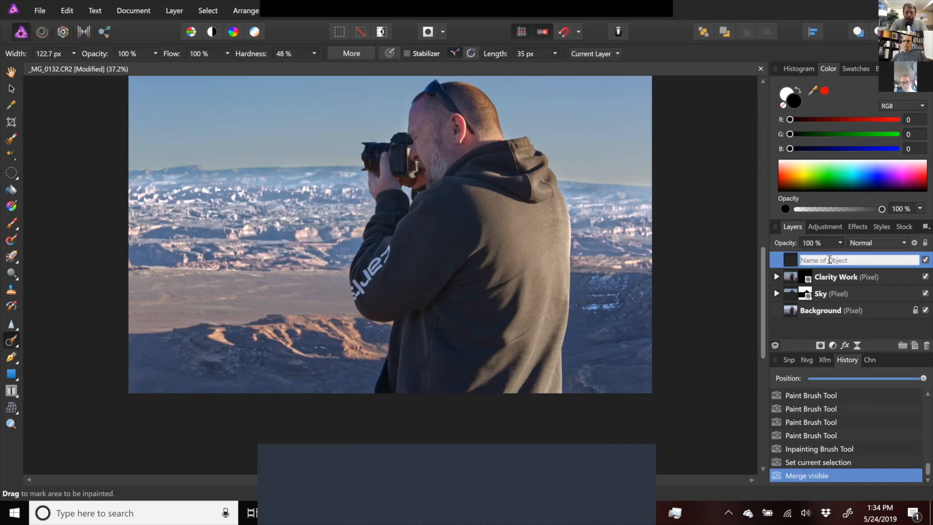
pyautogui.write('Inpainting')
pyautogui.press('Return')
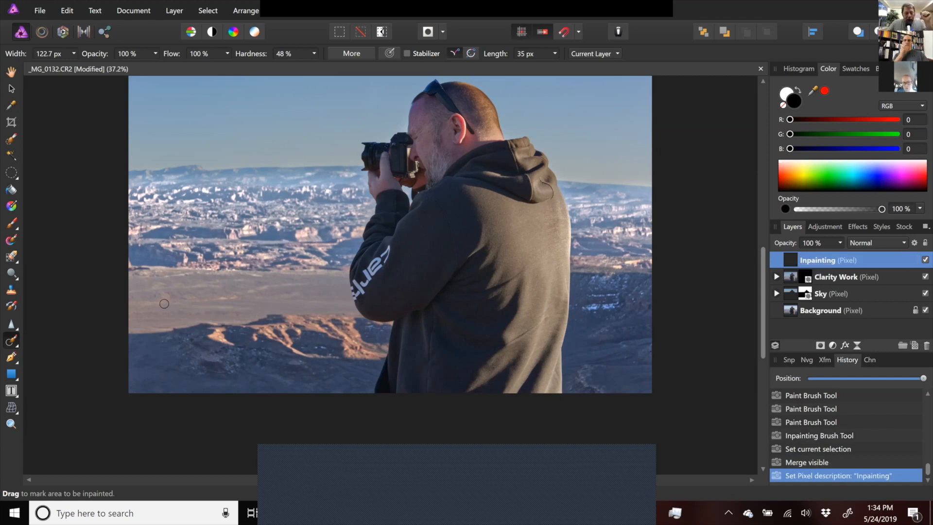
# - Inpaint the spot in the middle-left foreground on the Inpainting layer with the Inpainting Brush Tool
pyautogui.click(10, 348)
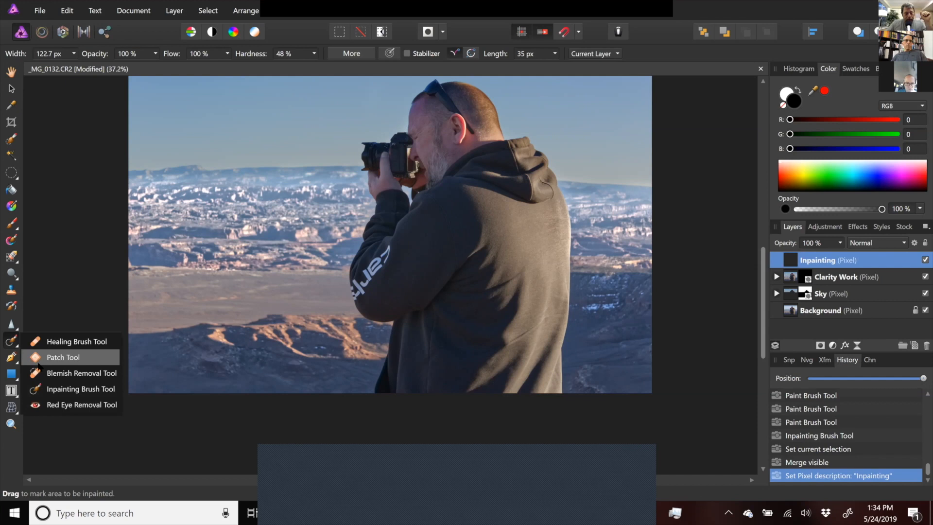
pyautogui.click(47, 385)
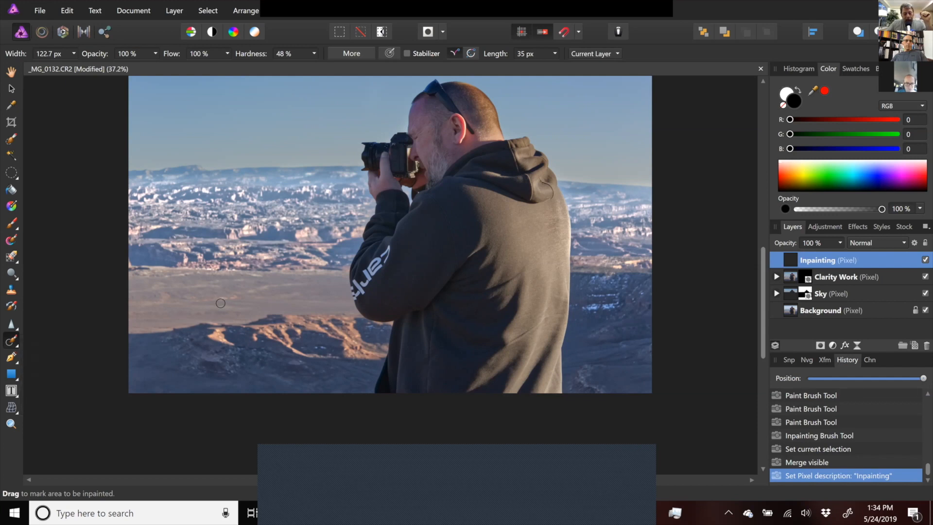
pyautogui.moveTo(214, 300); pyautogui.dragTo(238, 297)
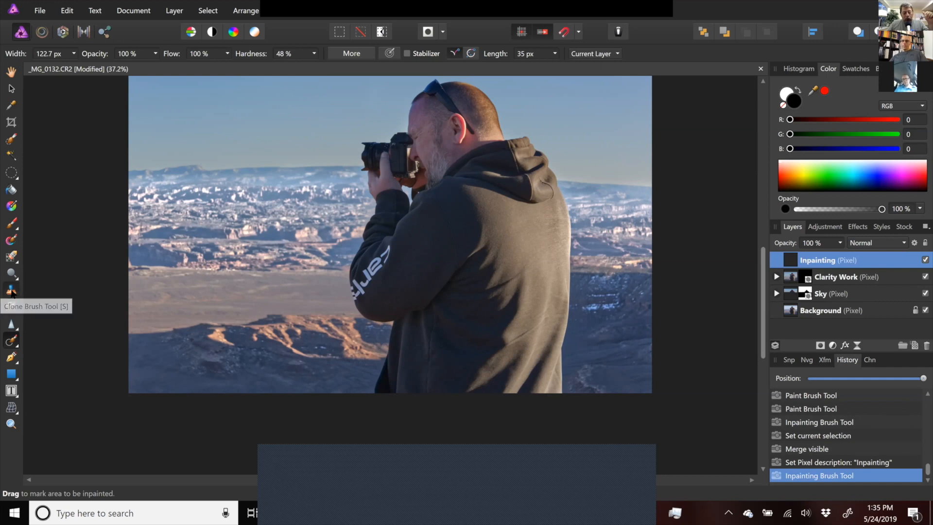
# - Sample the hoodie fabric with the Clone Brush Tool and paint out the logo on the photographer's sleeve
pyautogui.click(12, 292)
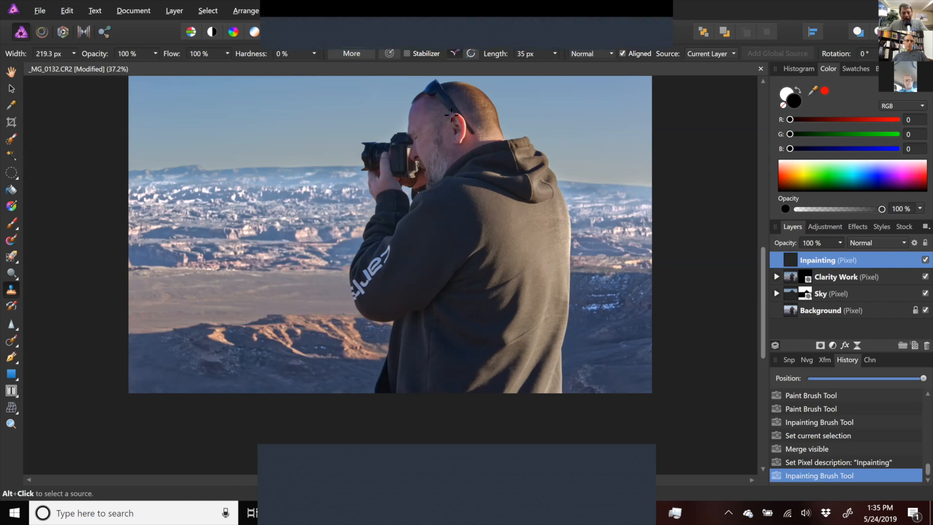
pyautogui.keyDown('alt'); pyautogui.click(448, 115); pyautogui.keyUp('alt')
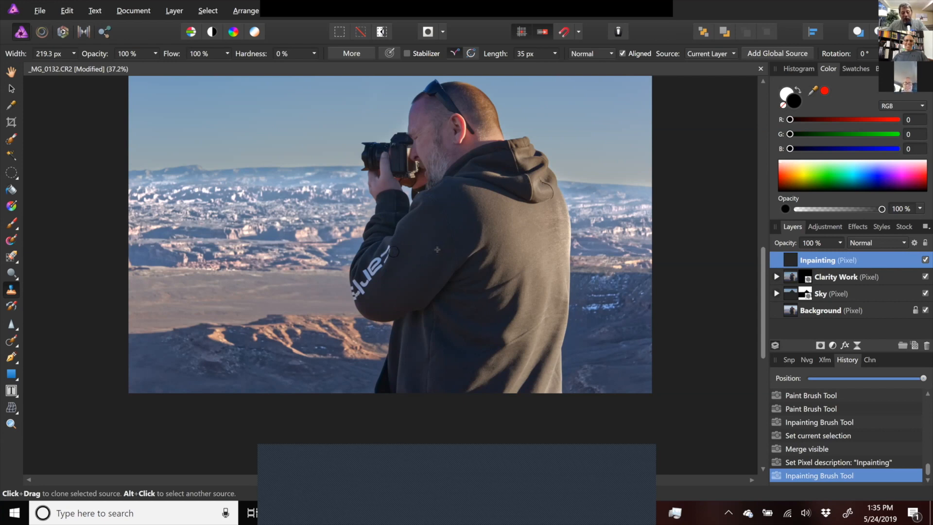
pyautogui.moveTo(372, 279); pyautogui.dragTo(406, 257)
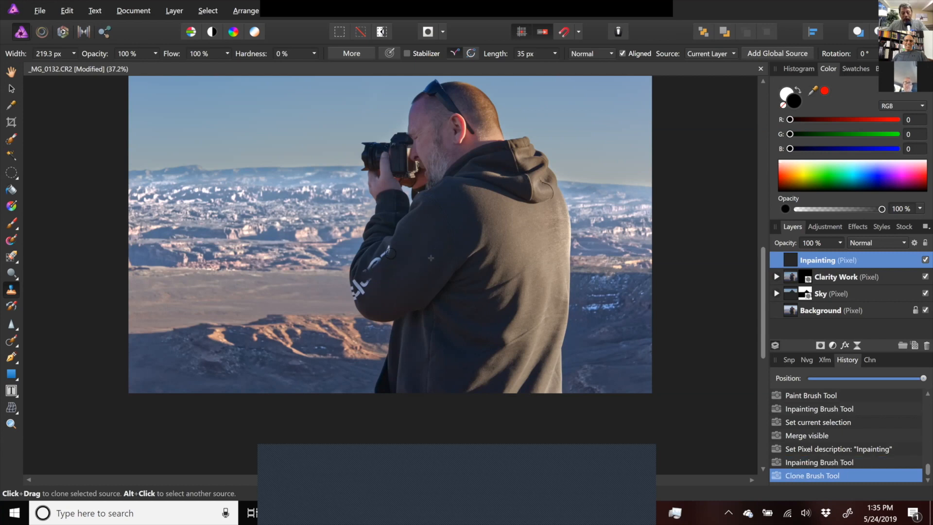
pyautogui.click(390, 253)
pyautogui.moveTo(368, 277); pyautogui.dragTo(371, 286)
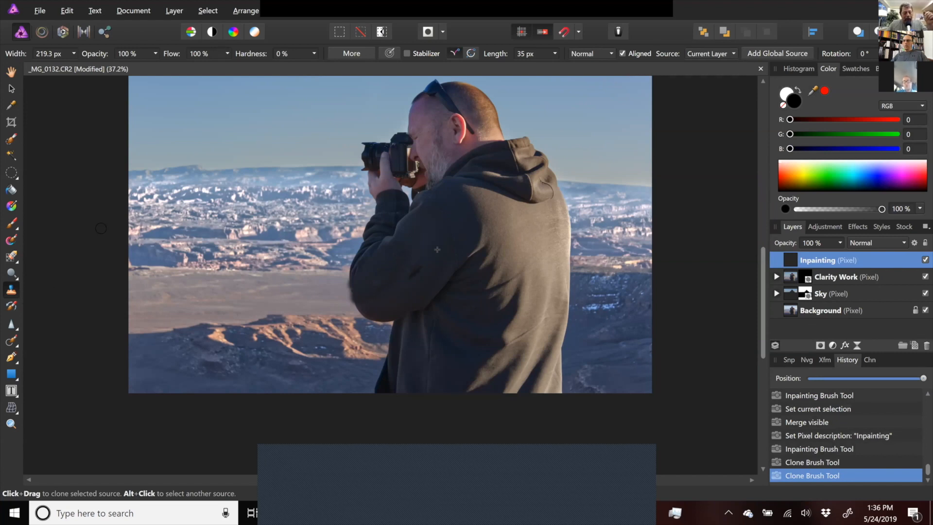
# - Zoom in to inspect the photographer's face and camera, then return to the full-image view
pyautogui.click(10, 424)
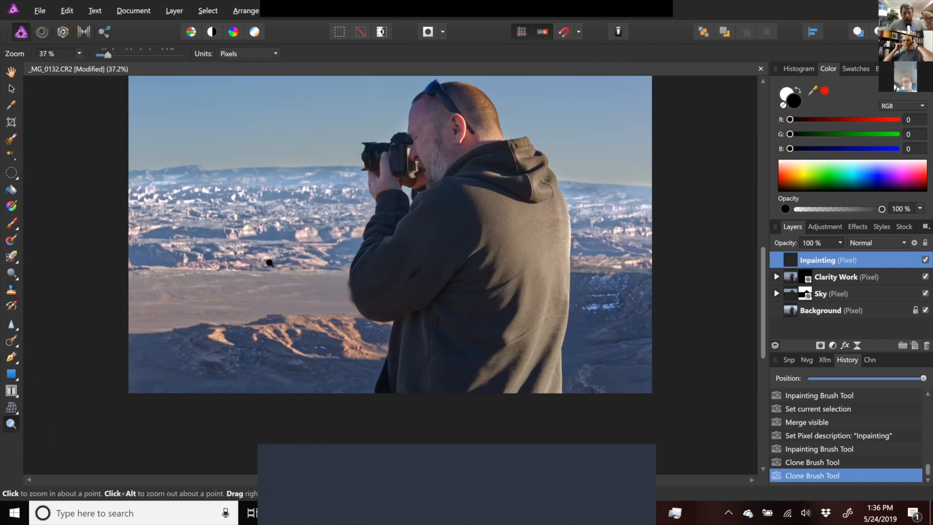
pyautogui.click(431, 139)
pyautogui.click(431, 138)
pyautogui.click(411, 145)
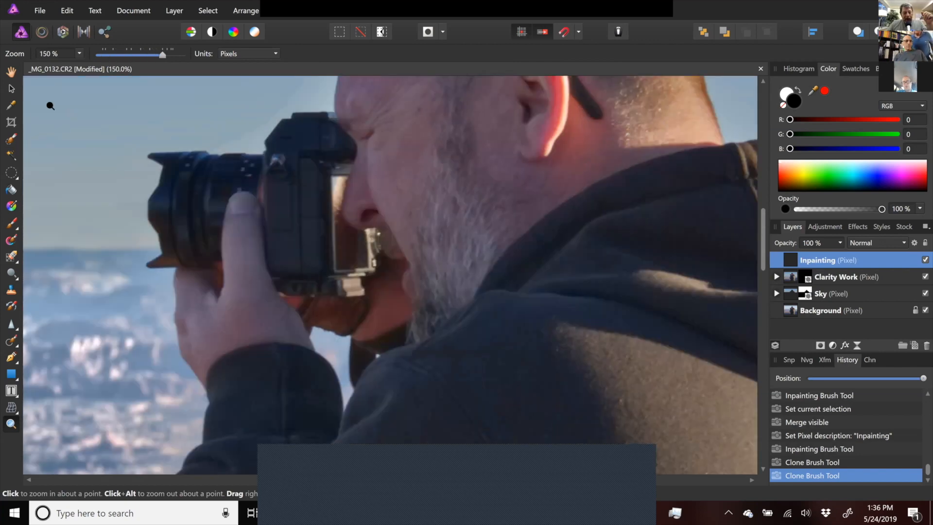
pyautogui.doubleClick(11, 74)
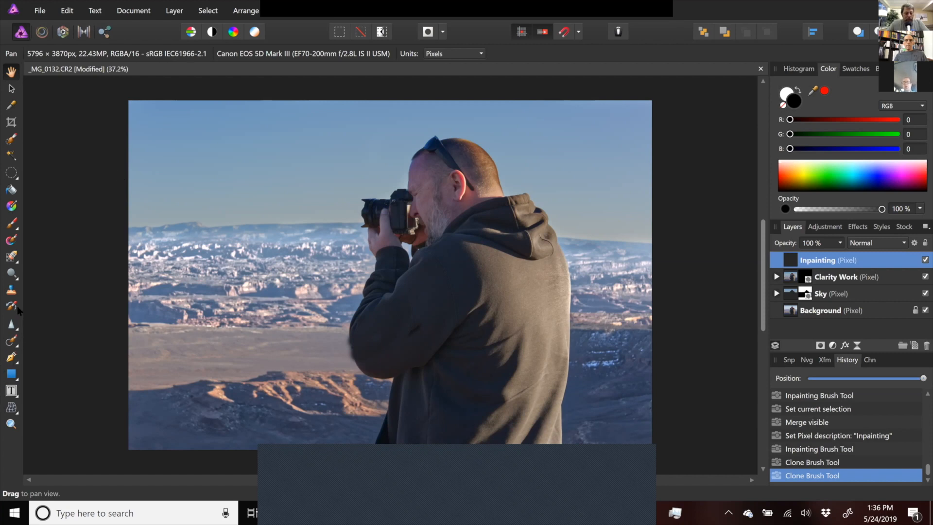
# - Review the Clone Brush Tool's brush settings and source layer options without changing them
pyautogui.click(13, 292)
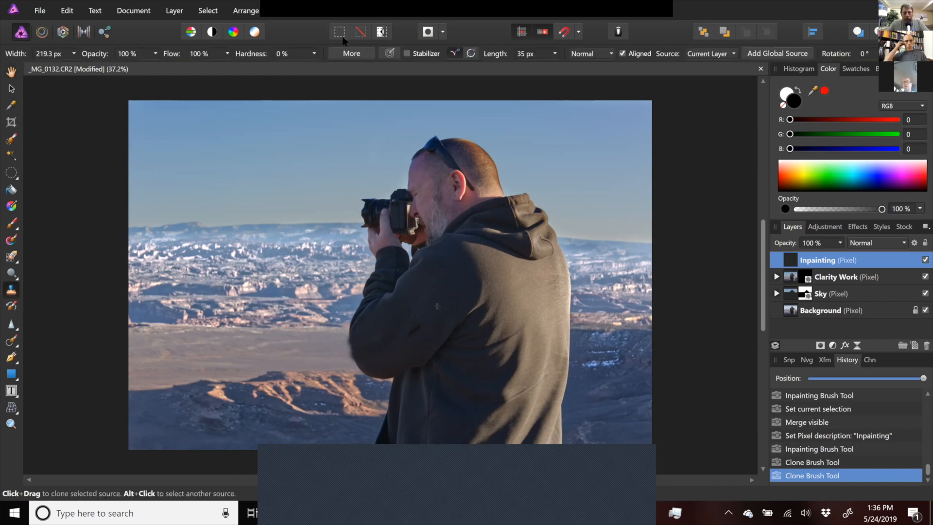
pyautogui.click(366, 53)
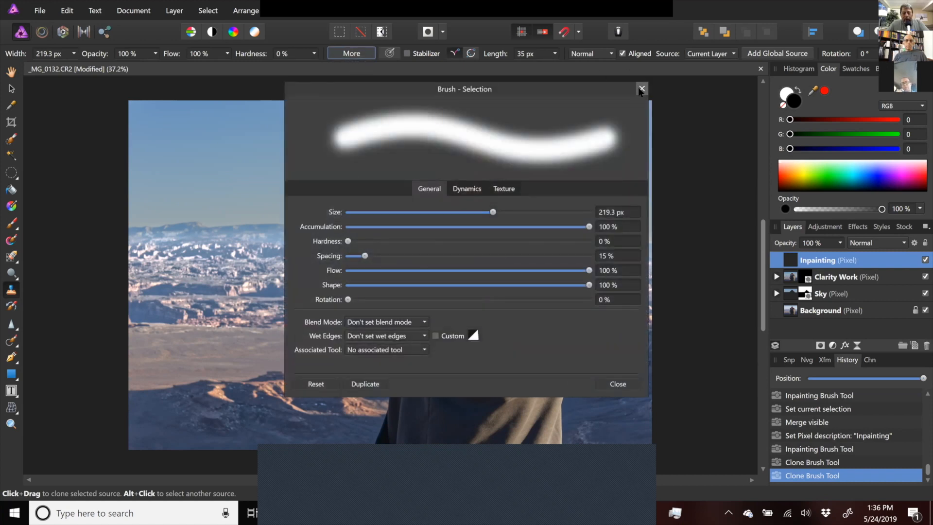
pyautogui.click(618, 384)
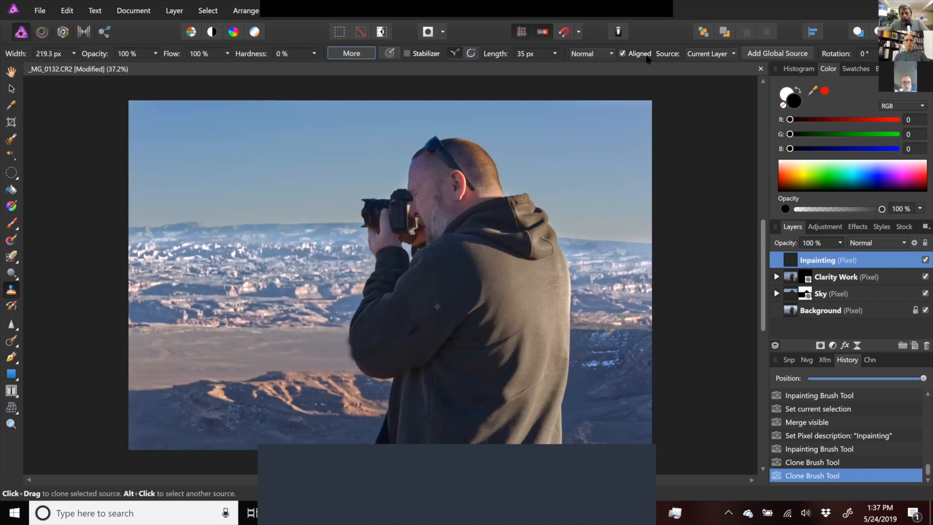
pyautogui.click(734, 54)
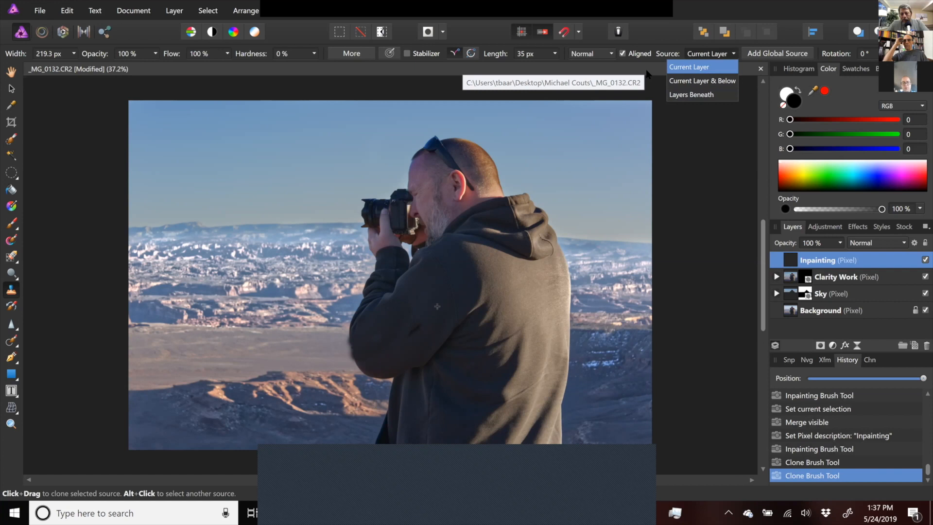
pyautogui.press('Escape')
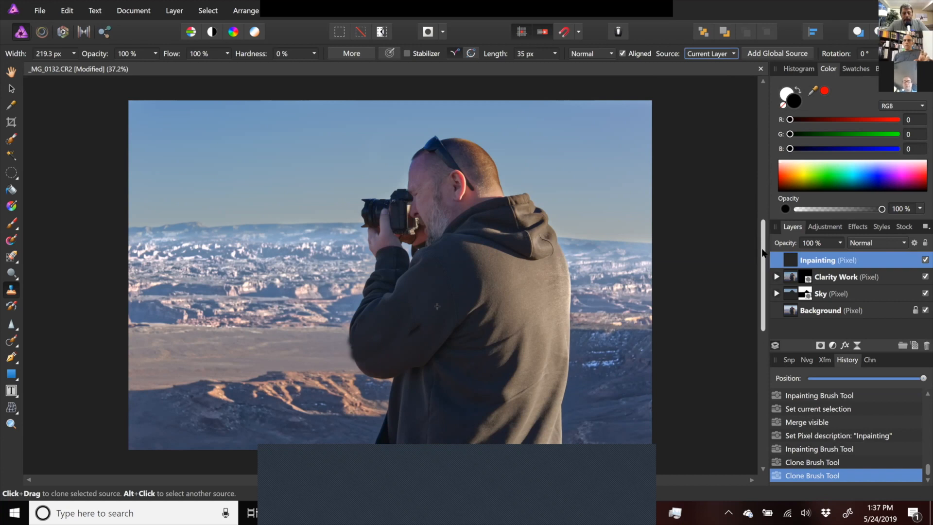
pyautogui.moveTo(763, 252); pyautogui.dragTo(761, 257)
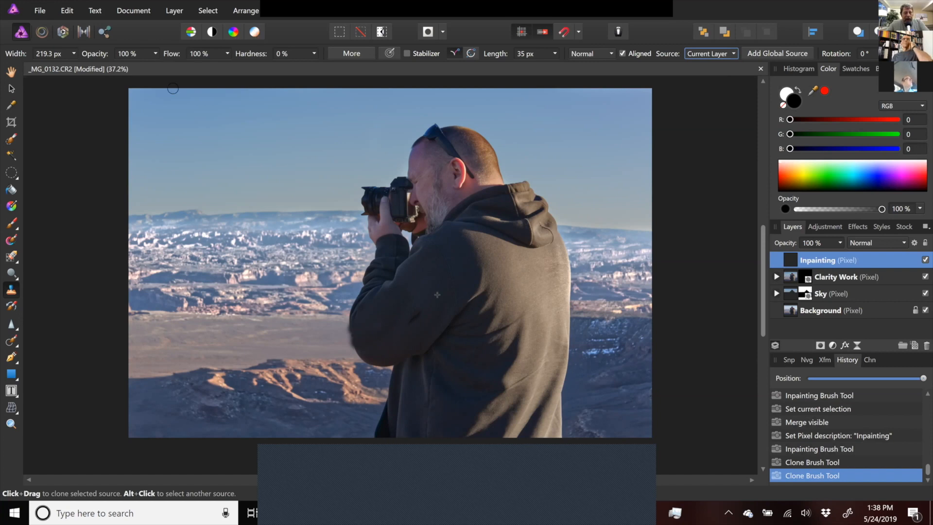
# - Crop the image with the Crop Tool, trimming the left, right and top edges, and apply
pyautogui.click(11, 122)
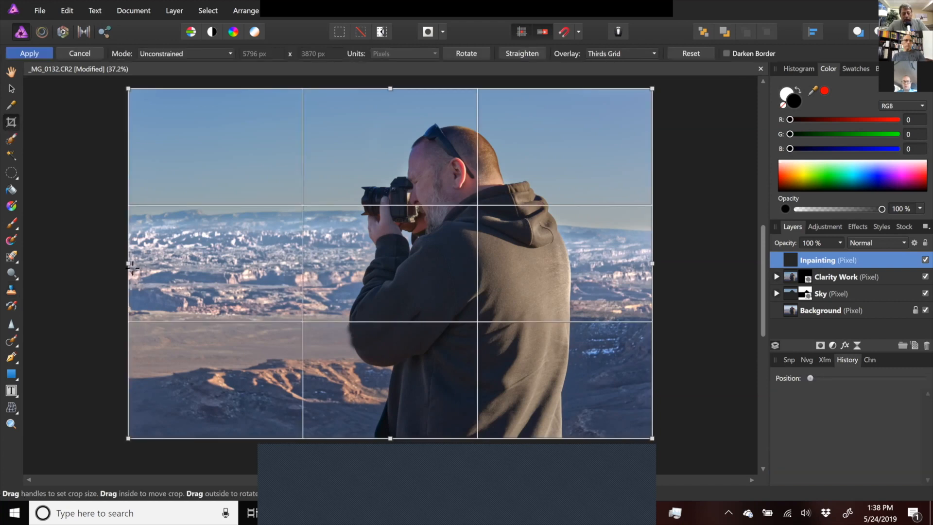
pyautogui.moveTo(156, 265); pyautogui.dragTo(242, 265)
pyautogui.moveTo(650, 264); pyautogui.dragTo(575, 264)
pyautogui.moveTo(389, 90)
pyautogui.mouseDown()
pyautogui.moveTo(386, 125)
pyautogui.moveTo(396, 107)
pyautogui.mouseUp()
pyautogui.click(23, 54)
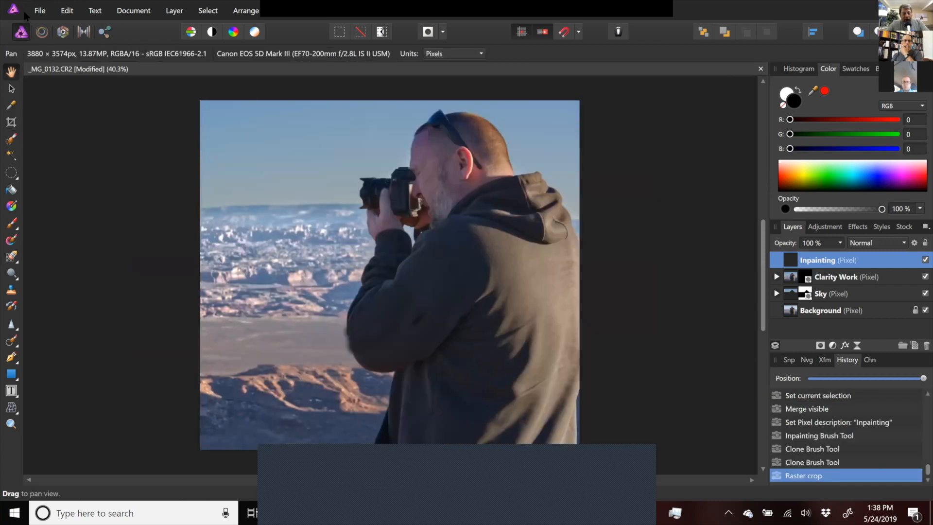
# - In the Liquify Persona, push the top of the head and stretch the camera lens forward, then apply
pyautogui.click(42, 33)
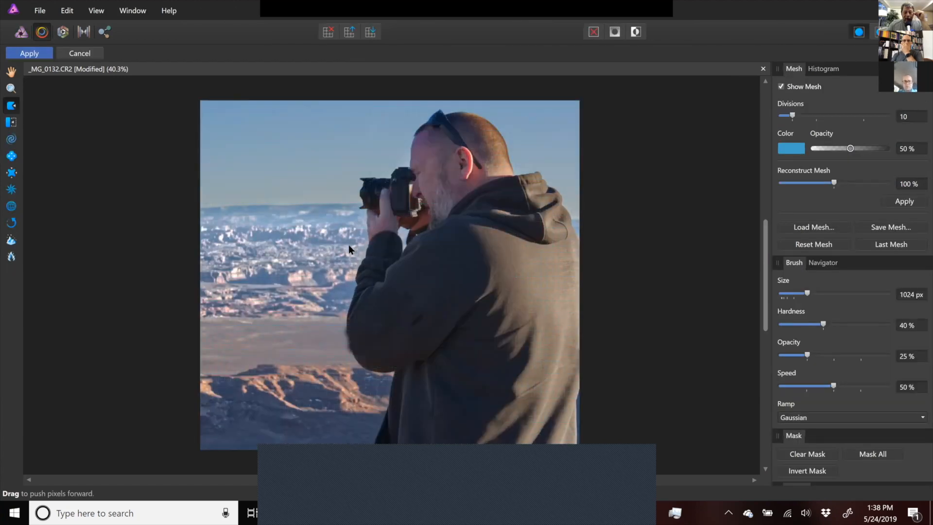
pyautogui.moveTo(463, 134)
pyautogui.mouseDown()
pyautogui.moveTo(509, 133)
pyautogui.moveTo(537, 114)
pyautogui.mouseUp()
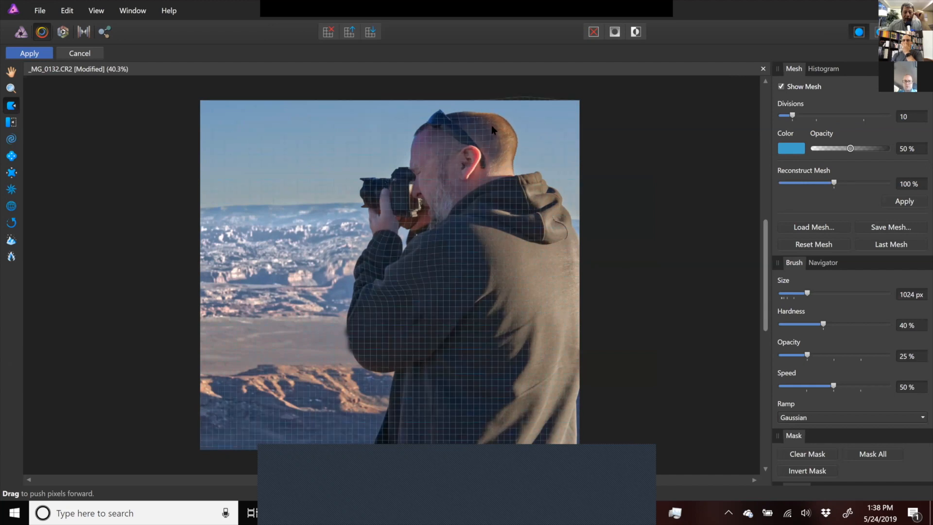
pyautogui.moveTo(479, 121); pyautogui.dragTo(466, 106)
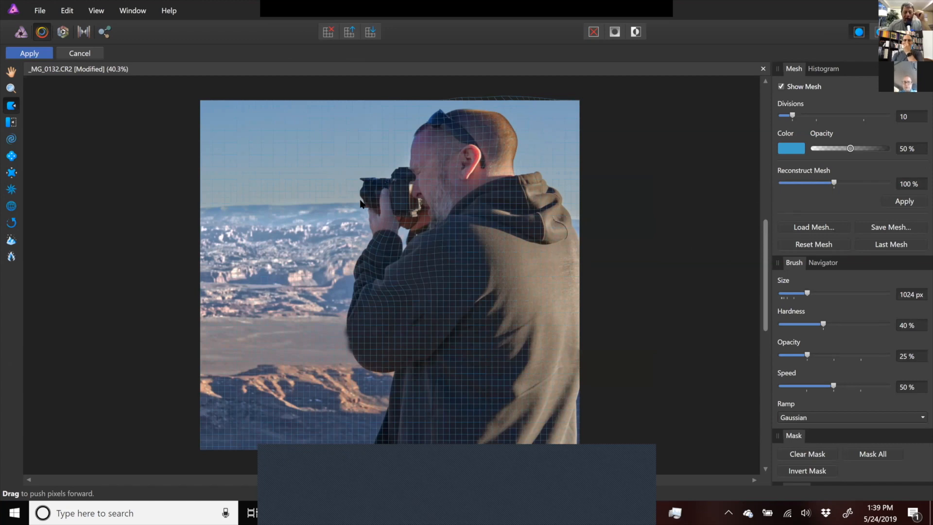
pyautogui.moveTo(365, 197)
pyautogui.mouseDown()
pyautogui.moveTo(285, 199)
pyautogui.moveTo(317, 198)
pyautogui.mouseUp()
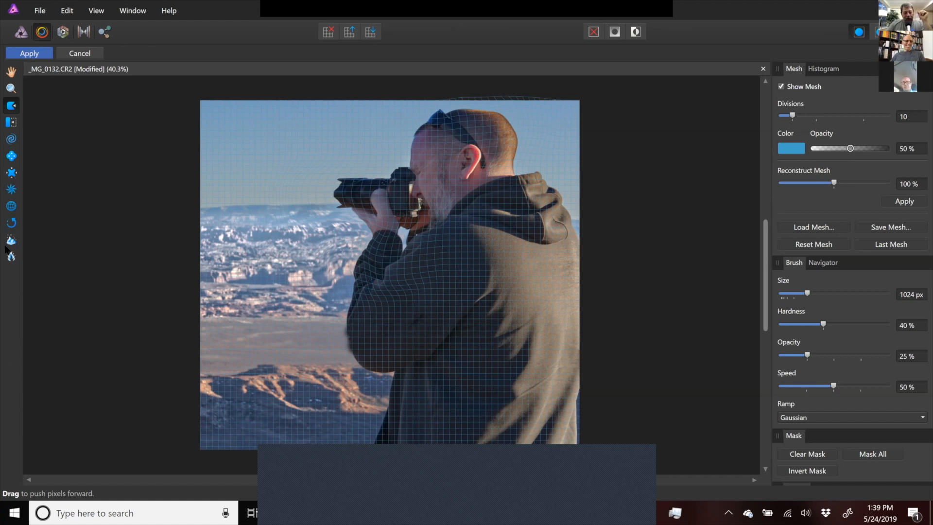
pyautogui.click(29, 53)
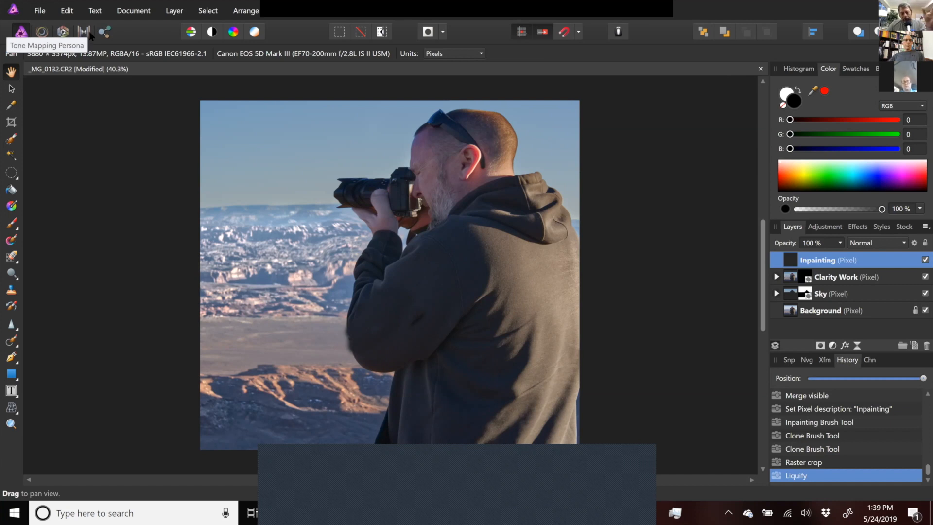
# - Open the Tone Mapping Persona and browse its presets
pyautogui.click(85, 33)
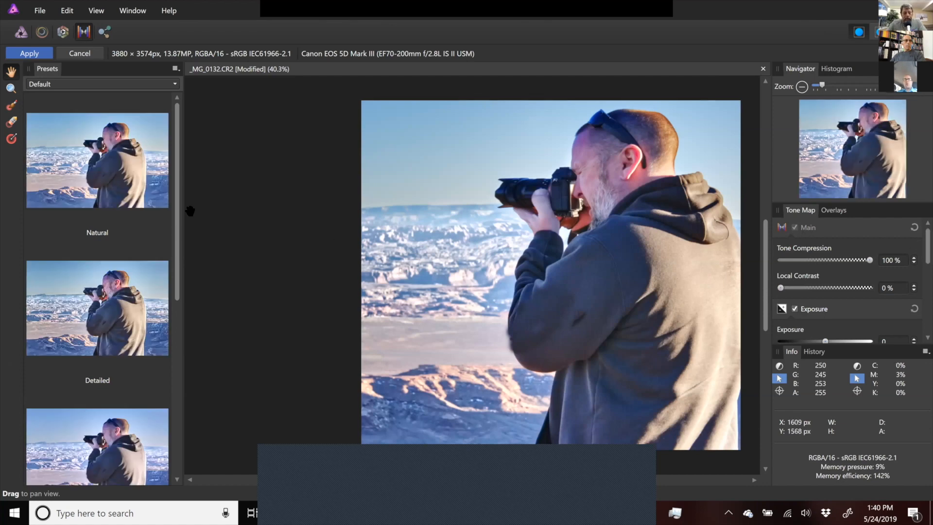
pyautogui.scroll(-1, 150, 348)
pyautogui.scroll(-5, 150, 348)
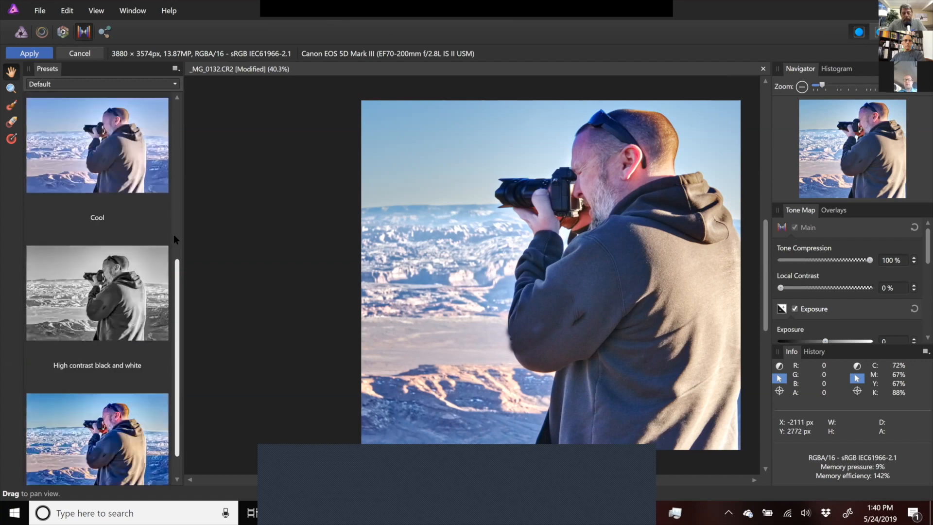
pyautogui.scroll(5, 173, 234)
pyautogui.scroll(2, 178, 221)
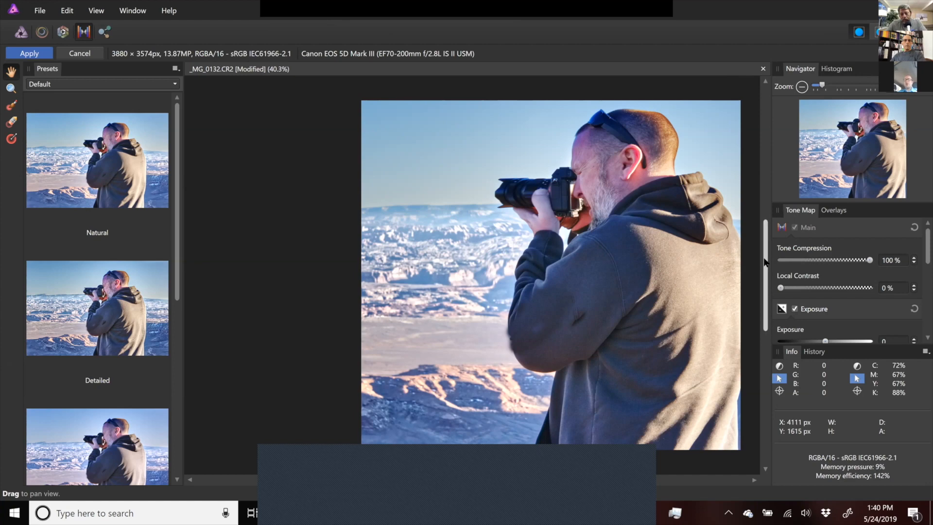
pyautogui.scroll(-4, 764, 263)
pyautogui.scroll(4, 771, 263)
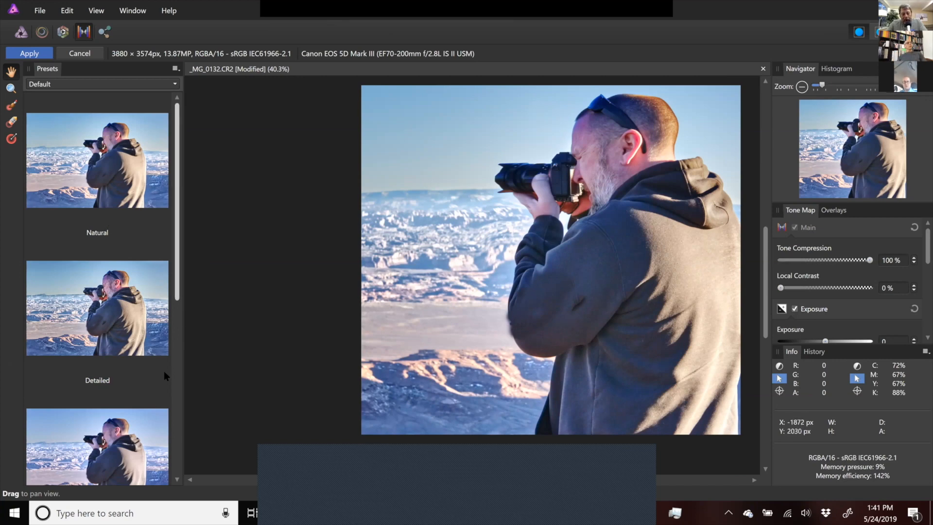
pyautogui.scroll(-3, 162, 384)
pyautogui.scroll(-1, 160, 393)
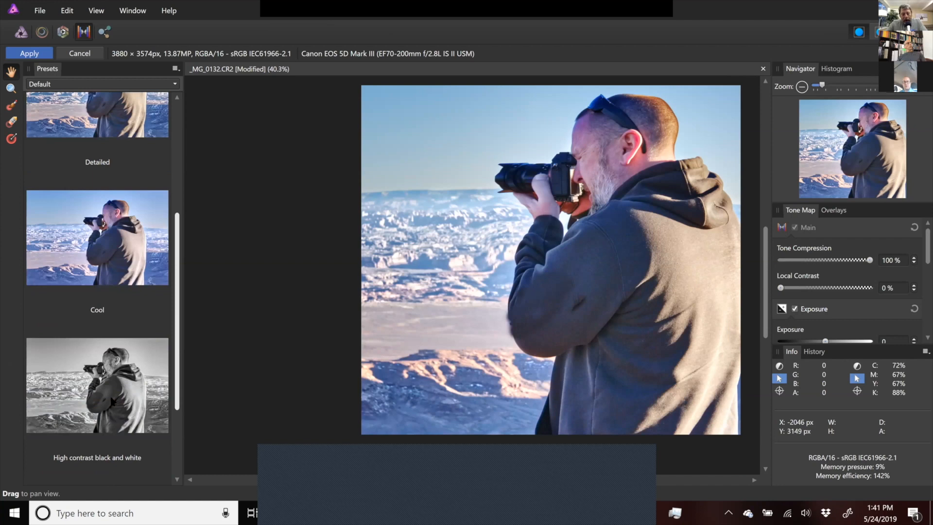
# - Try the High contrast black and white preset with 63% tone compression and 72% local contrast, then cancel
pyautogui.click(111, 401)
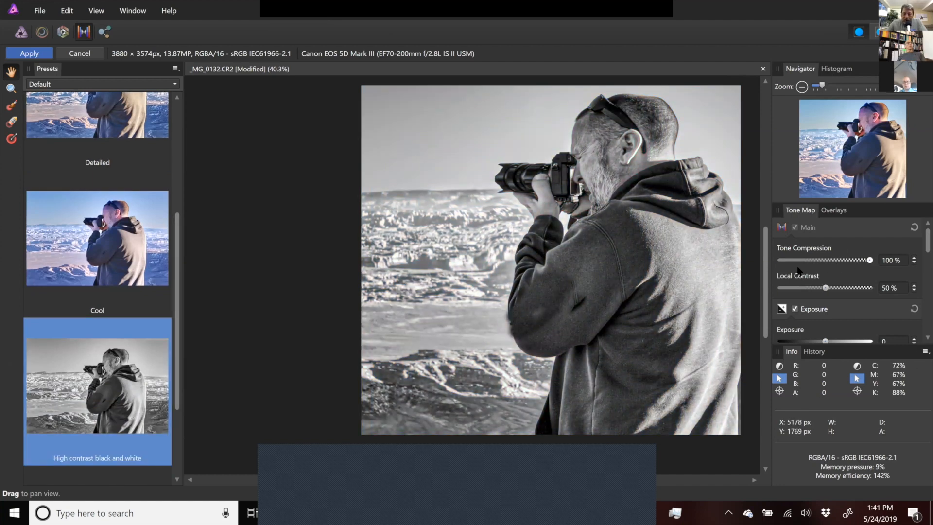
pyautogui.click(837, 261)
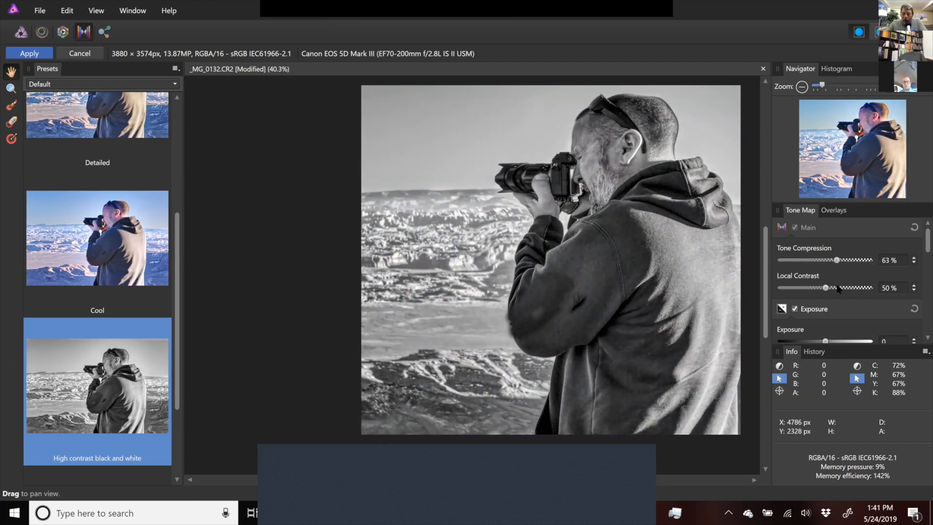
pyautogui.click(874, 287)
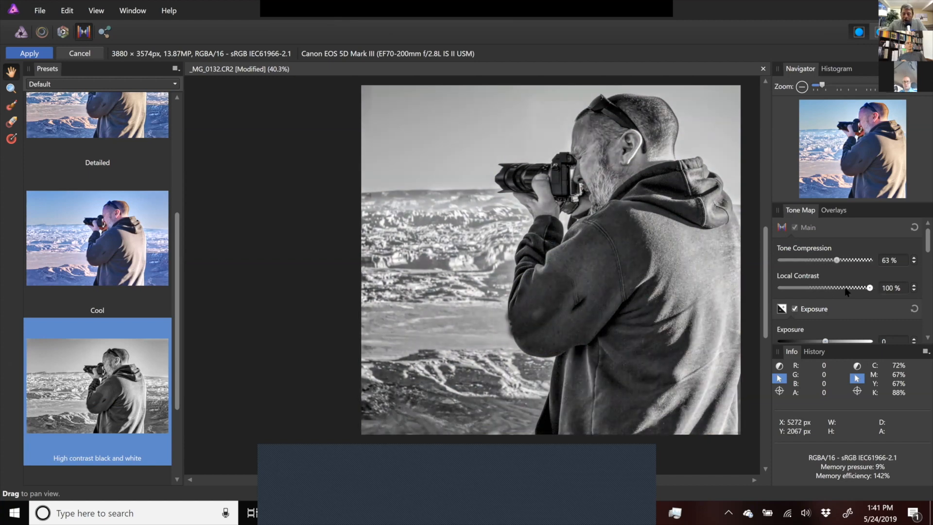
pyautogui.click(845, 287)
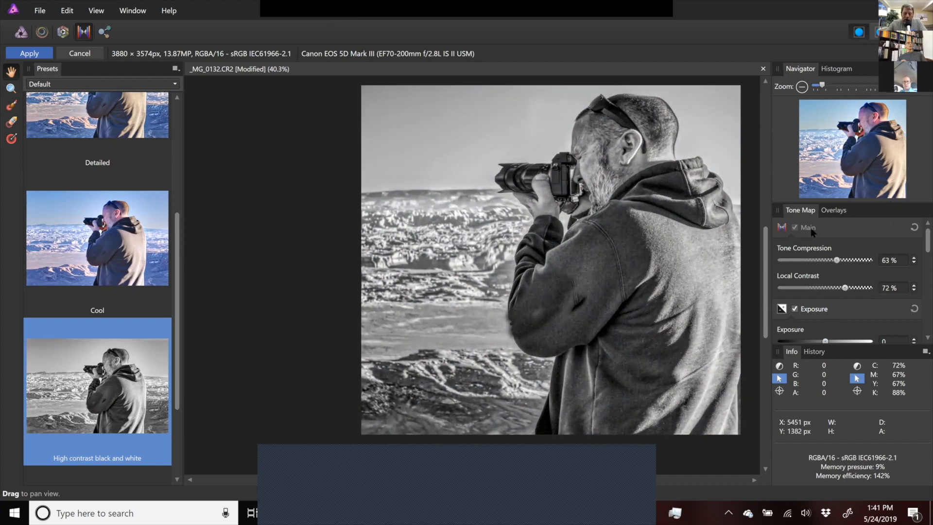
pyautogui.click(83, 56)
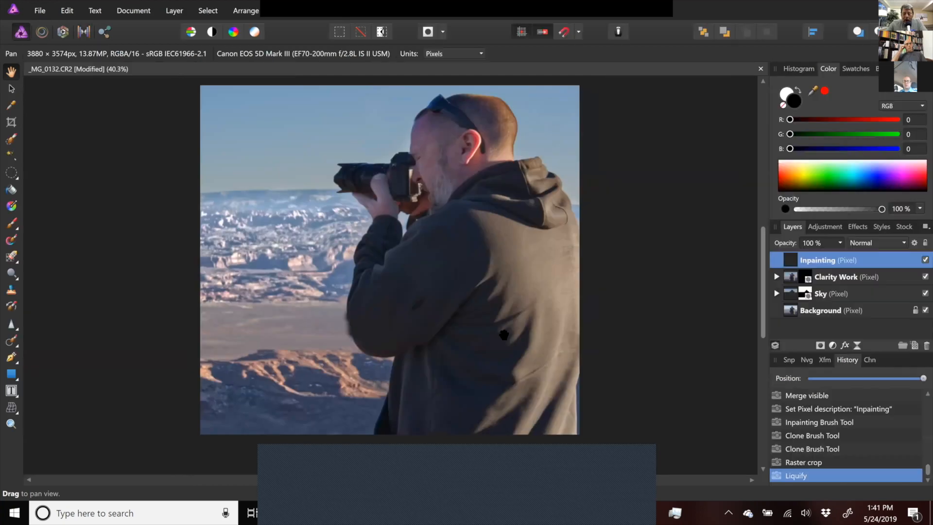
pyautogui.moveTo(762, 295)
pyautogui.mouseDown()
pyautogui.moveTo(761, 321)
pyautogui.moveTo(763, 304)
pyautogui.mouseUp()
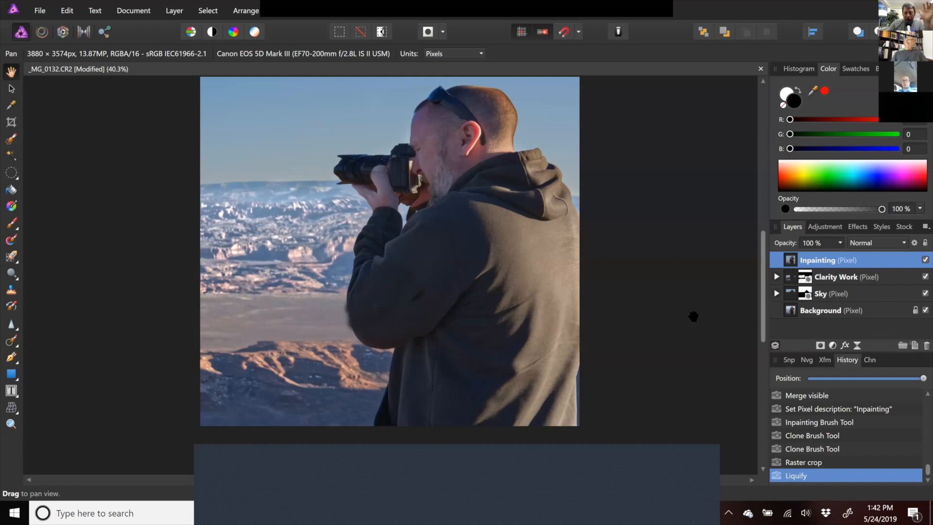
pyautogui.moveTo(764, 281); pyautogui.dragTo(768, 234)
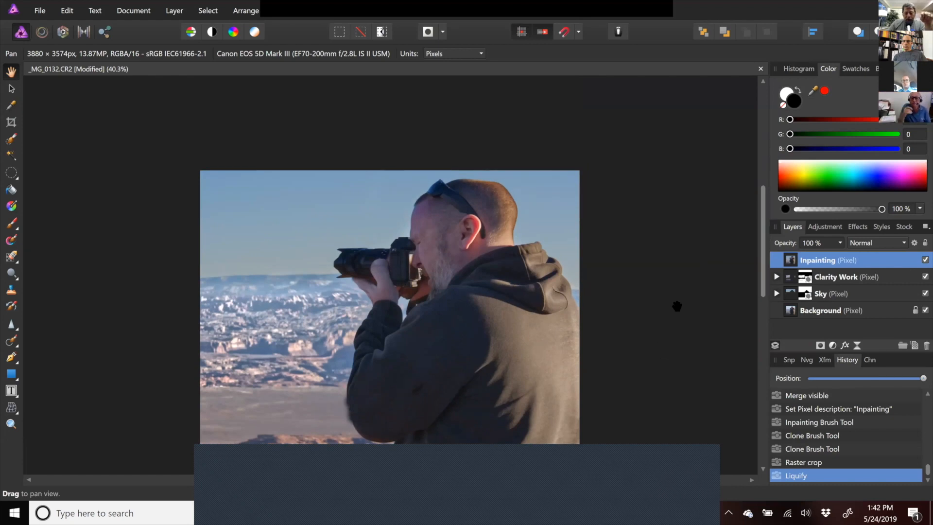
pyautogui.click(36, 12)
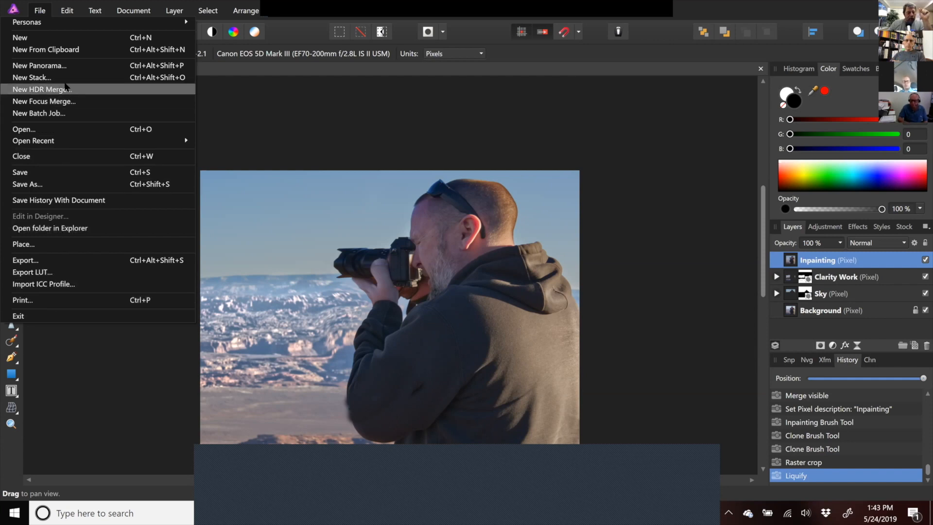
pyautogui.moveTo(125, 8)
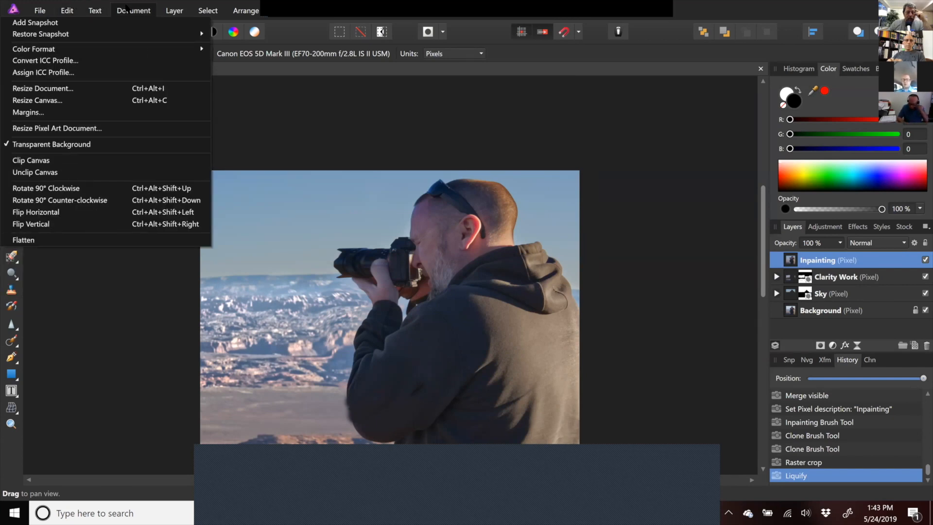
pyautogui.moveTo(48, 10)
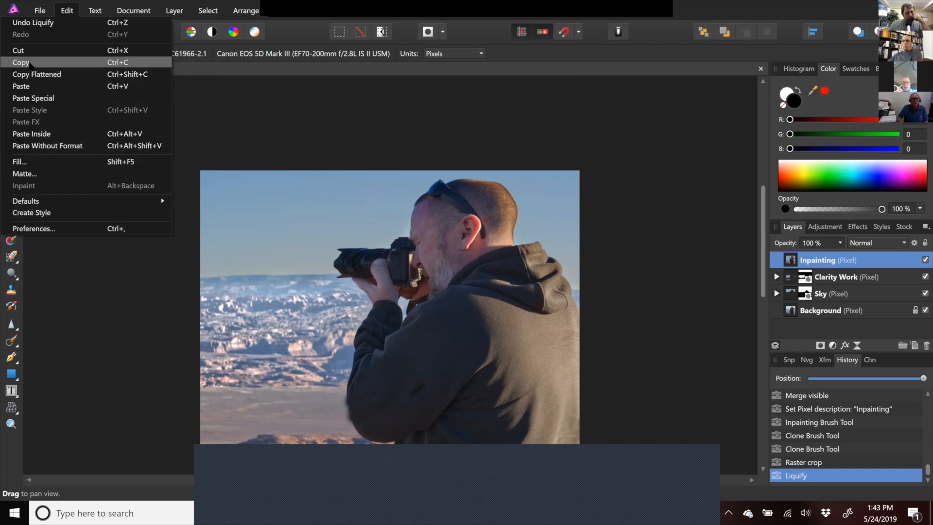
# - Close the document without saving the changes
pyautogui.click(32, 13)
pyautogui.moveTo(29, 23)
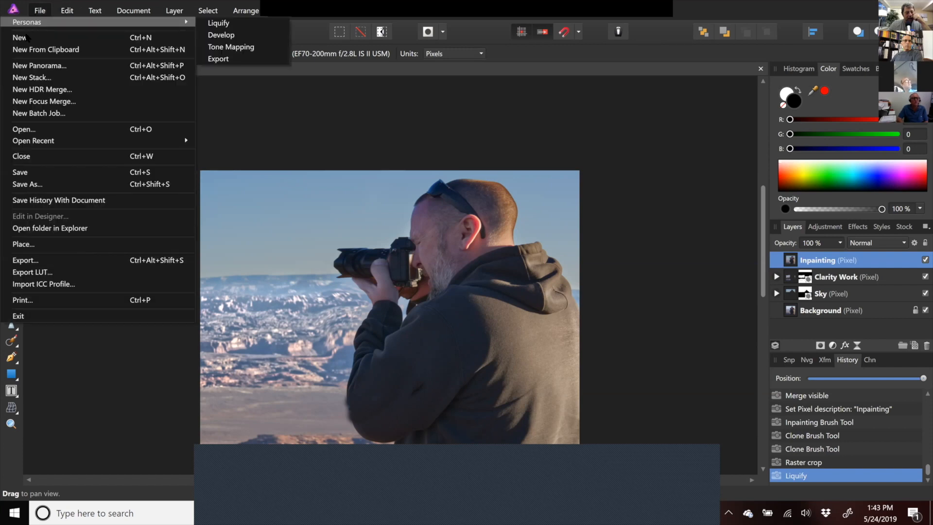
pyautogui.click(22, 156)
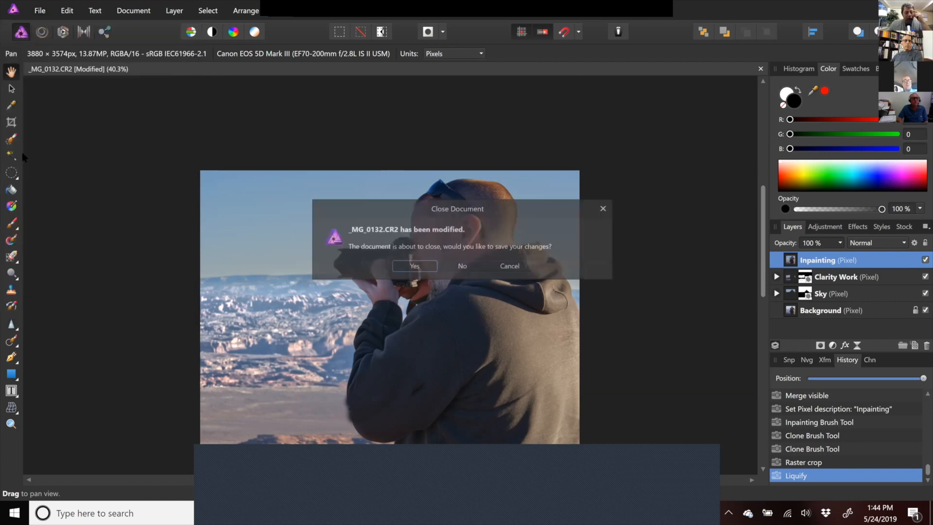
pyautogui.click(468, 267)
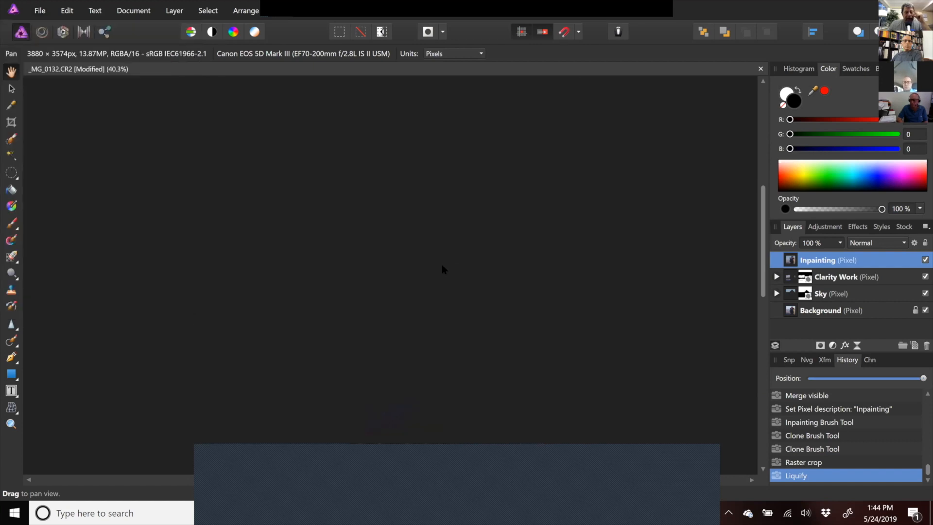
# - Start a new batch job and browse to the Moab with Troy folder to add source images
pyautogui.click(40, 11)
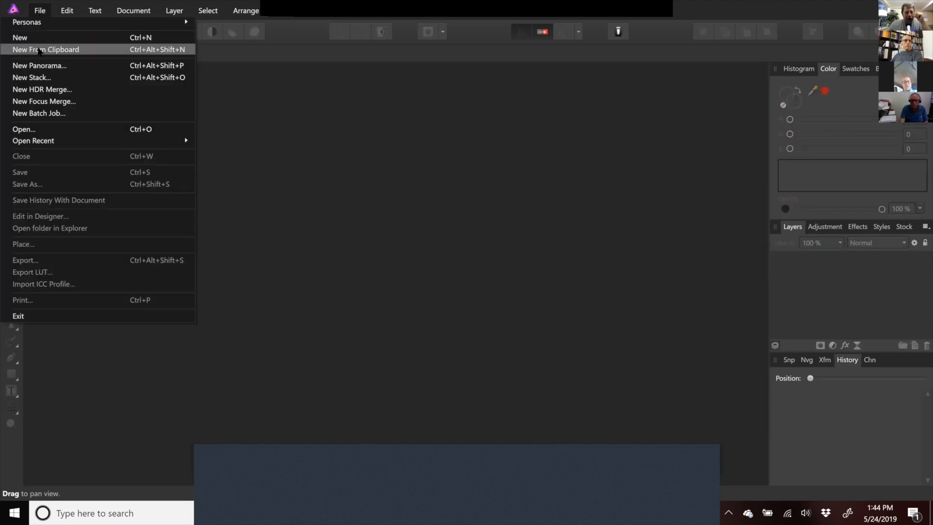
pyautogui.click(34, 114)
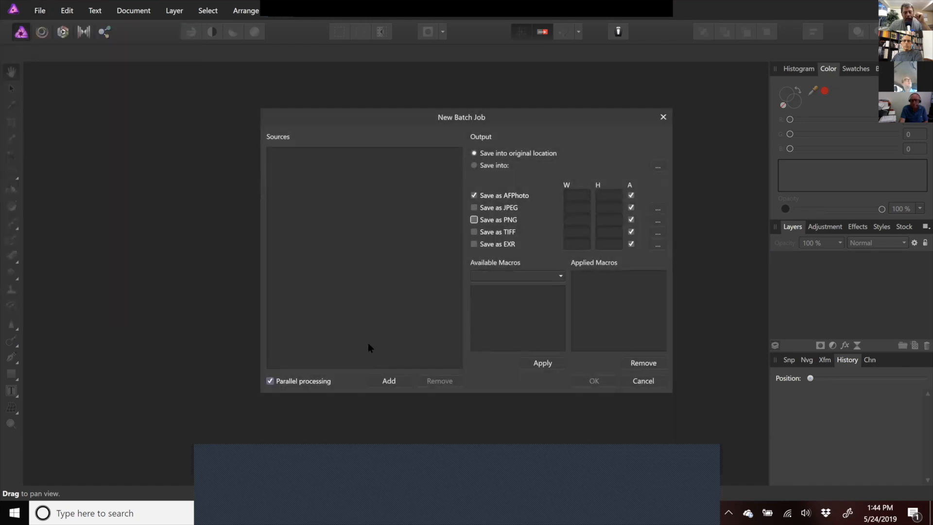
pyautogui.click(383, 381)
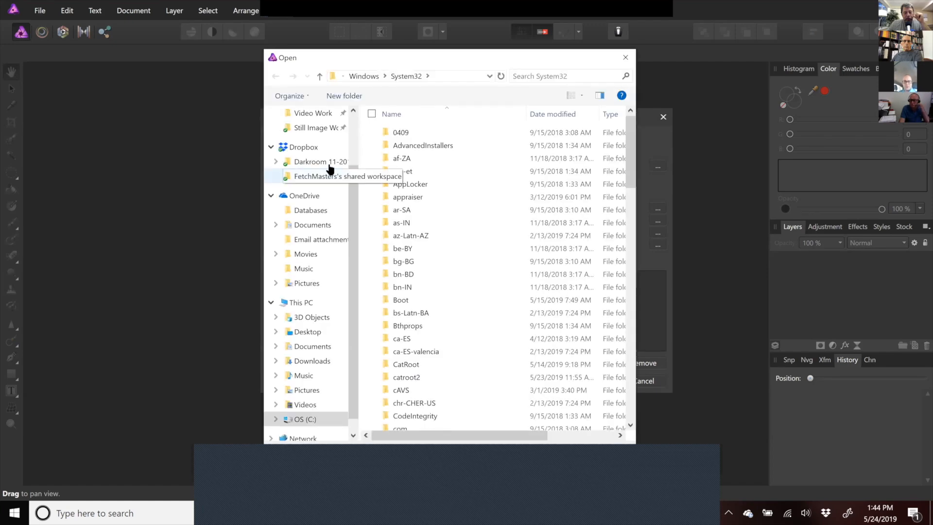
pyautogui.click(322, 162)
pyautogui.doubleClick(391, 212)
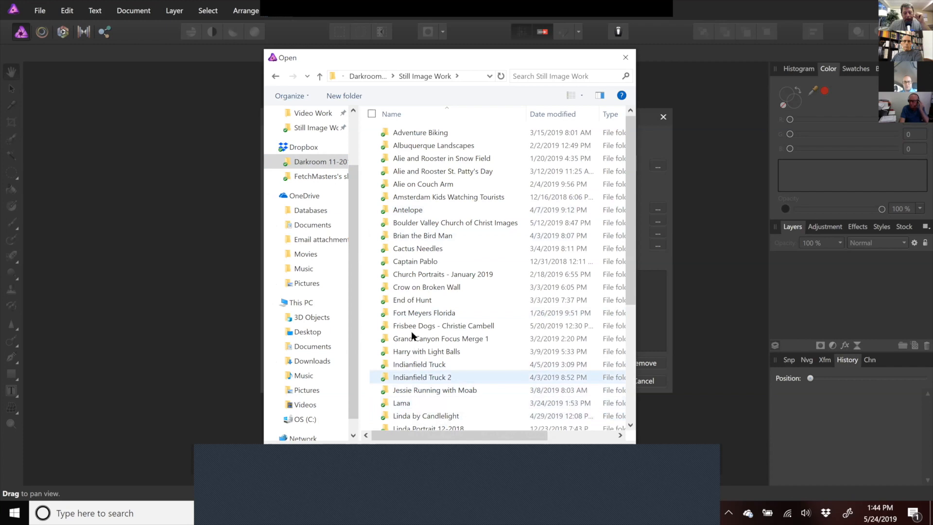
pyautogui.moveTo(630, 266); pyautogui.dragTo(629, 396)
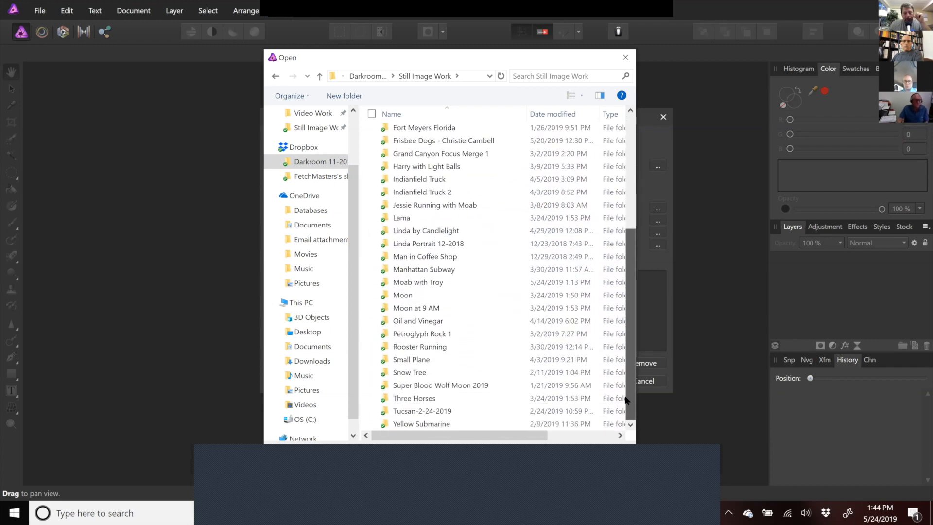
pyautogui.click(416, 282)
pyautogui.doubleClick(416, 282)
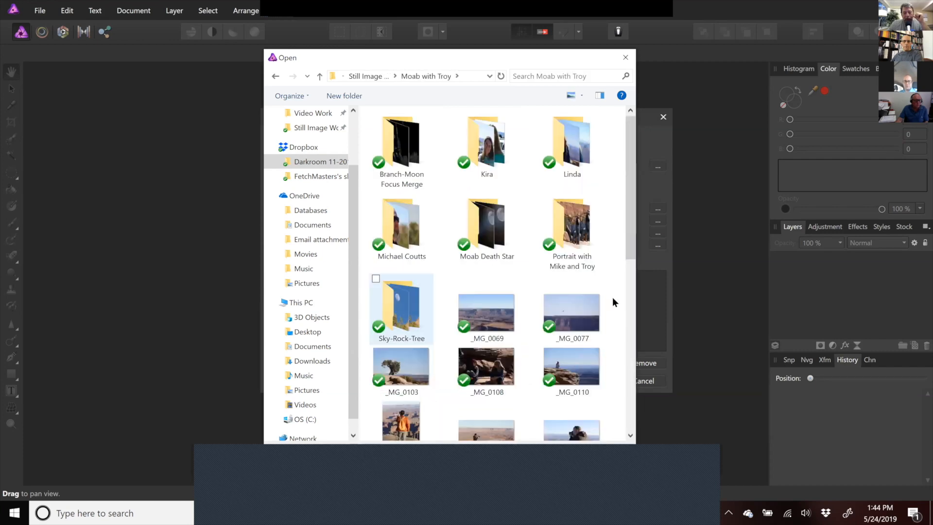
# - Add _MG_0069, _MG_0077, _MG_0103, _MG_0108 and _MG_0110 as batch job sources
pyautogui.click(472, 309)
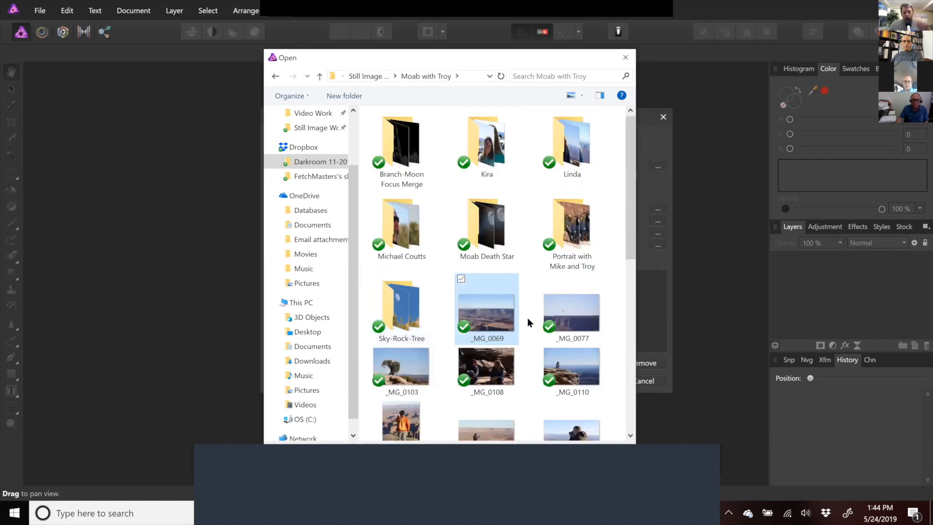
pyautogui.keyDown('ctrl'); pyautogui.click(562, 317); pyautogui.keyUp('ctrl')
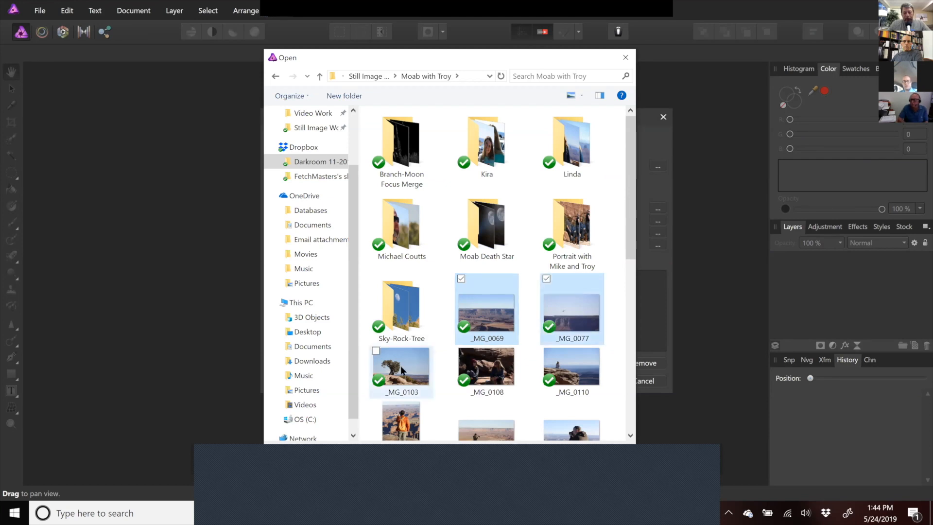
pyautogui.keyDown('ctrl'); pyautogui.click(400, 365); pyautogui.keyUp('ctrl')
pyautogui.keyDown('ctrl'); pyautogui.click(486, 366); pyautogui.keyUp('ctrl')
pyautogui.keyDown('ctrl'); pyautogui.click(585, 365); pyautogui.keyUp('ctrl')
pyautogui.scroll(-3, 627, 342)
pyautogui.scroll(-3, 633, 398)
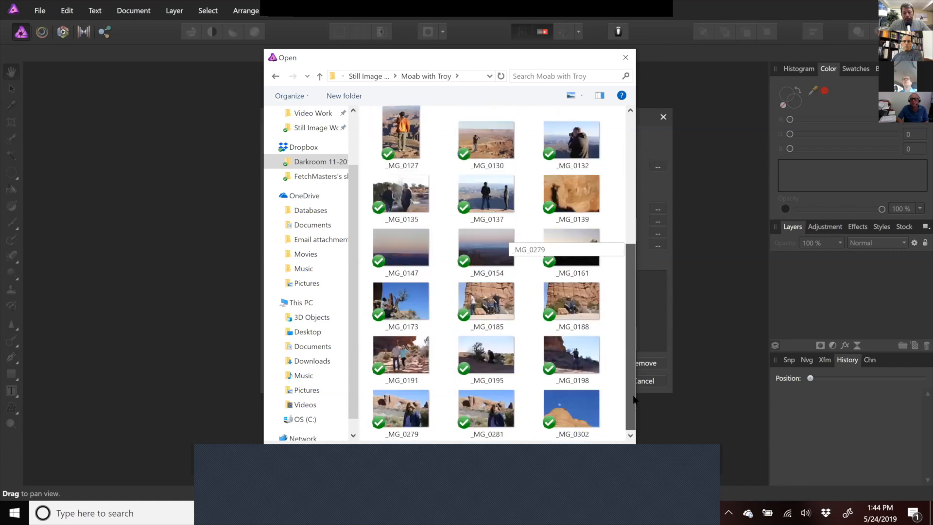
pyautogui.moveTo(633, 303); pyautogui.dragTo(632, 170)
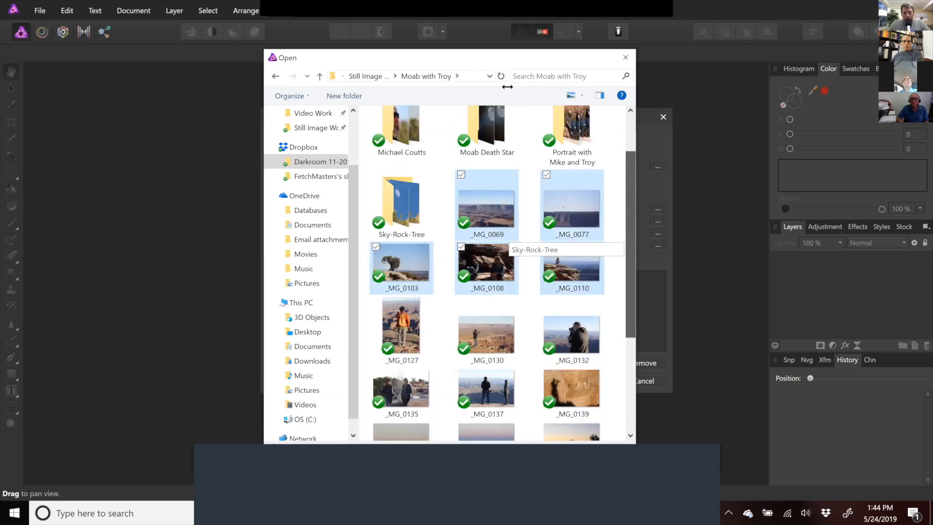
pyautogui.moveTo(516, 54); pyautogui.dragTo(522, 25)
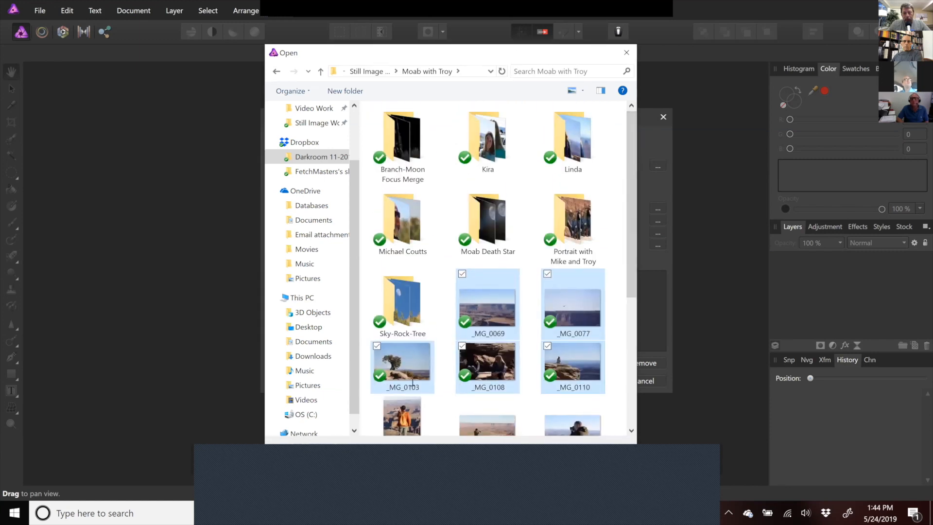
pyautogui.click(531, 430)
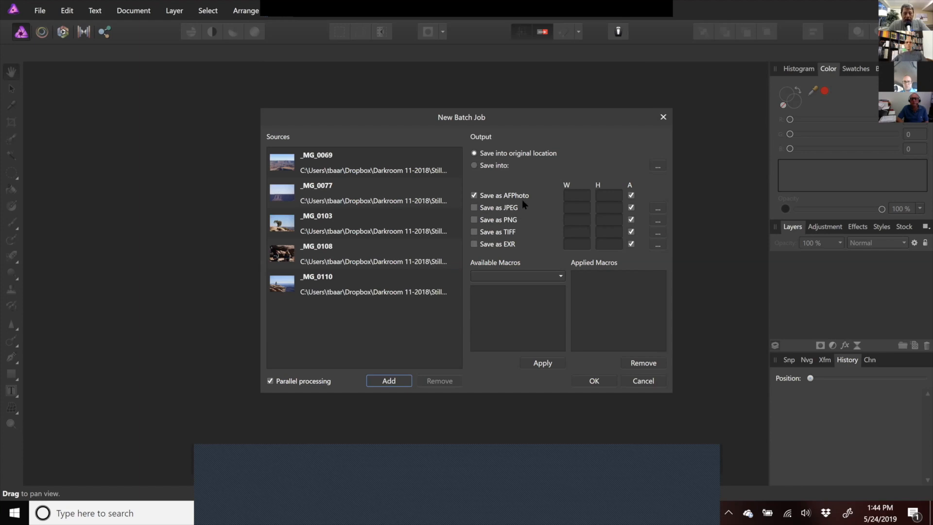
# - Try choosing a custom output folder for the batch, then cancel the folder picker
pyautogui.click(475, 166)
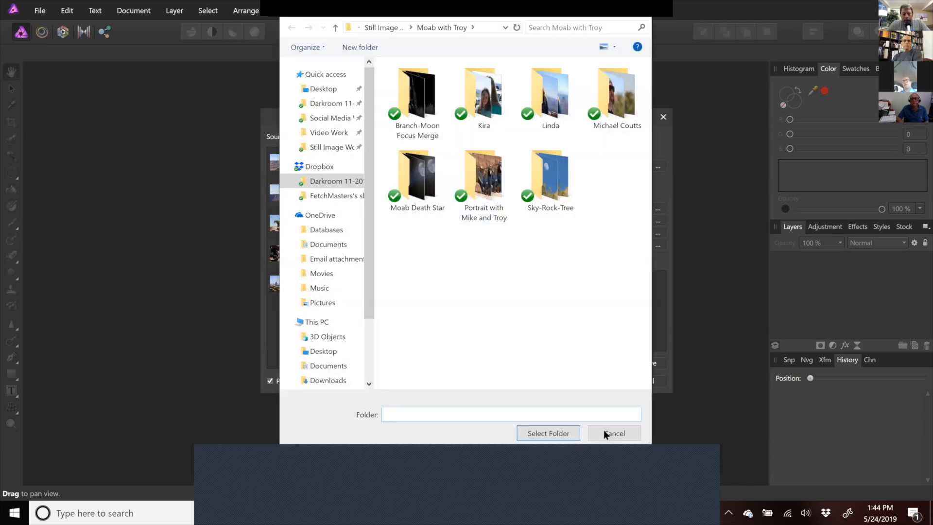
pyautogui.click(604, 430)
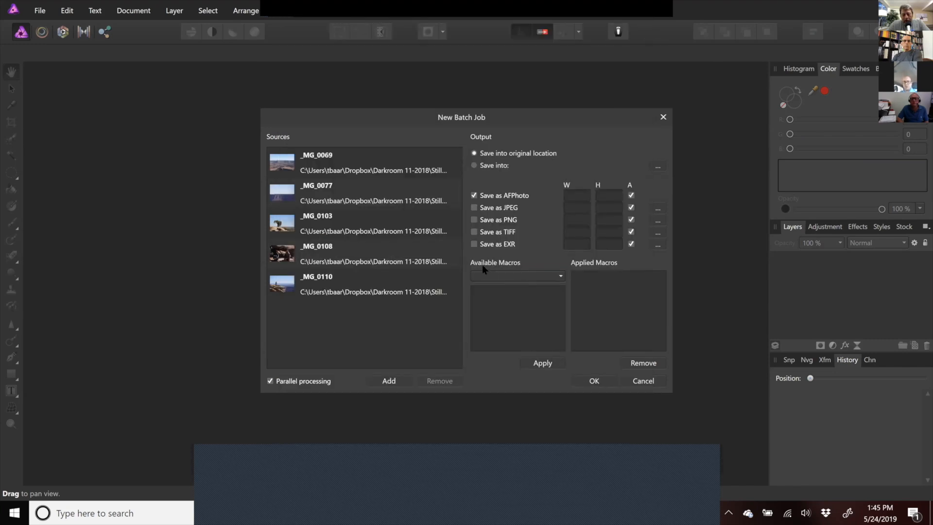
# - Check the available macros list and cancel the batch job
pyautogui.click(549, 278)
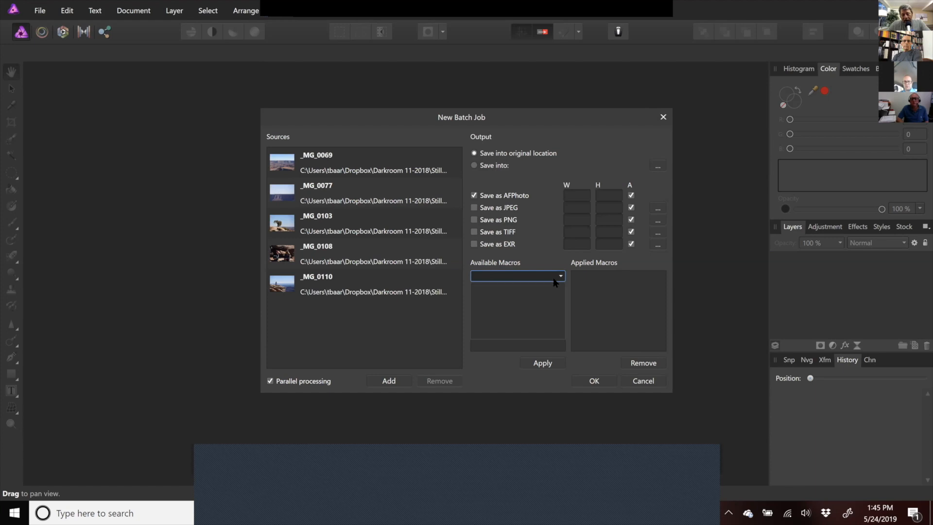
pyautogui.click(525, 276)
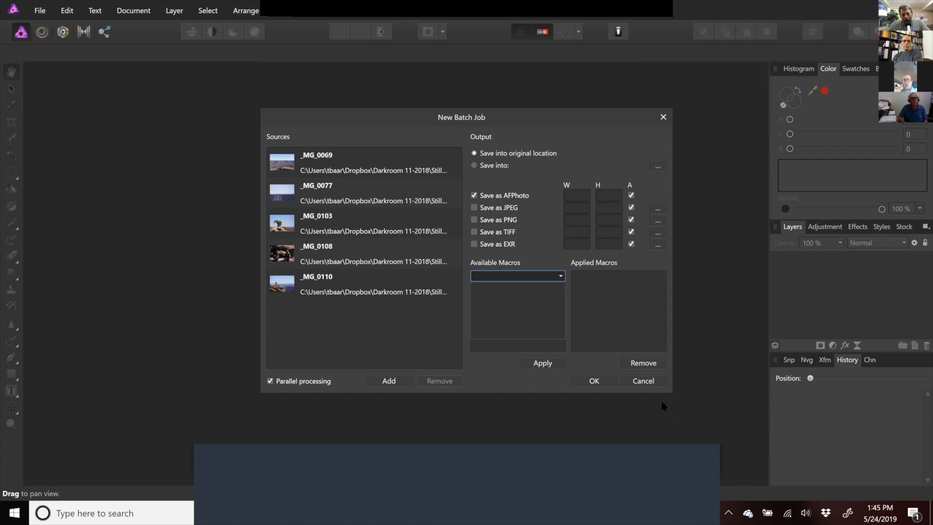
pyautogui.click(644, 381)
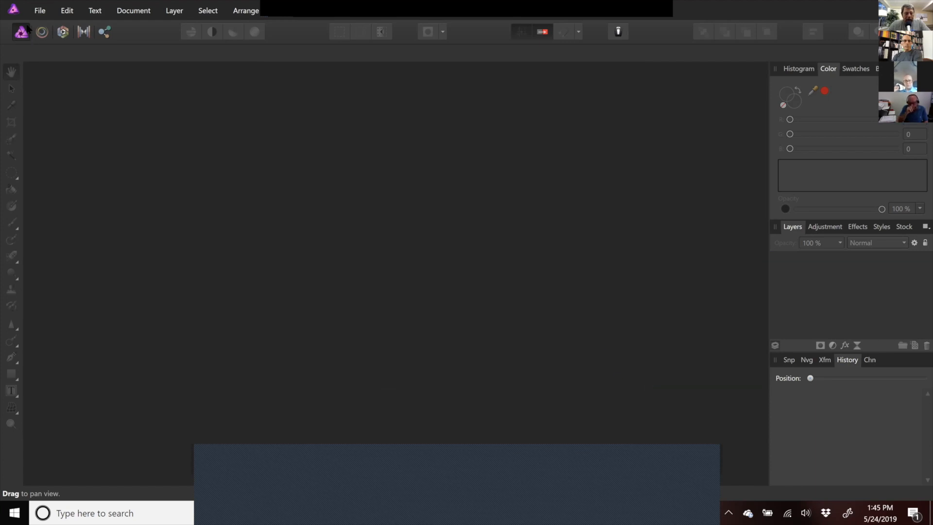
# - Open the _MG_0489.CR2 RAW file from the Baseball folder on the Desktop
pyautogui.click(38, 9)
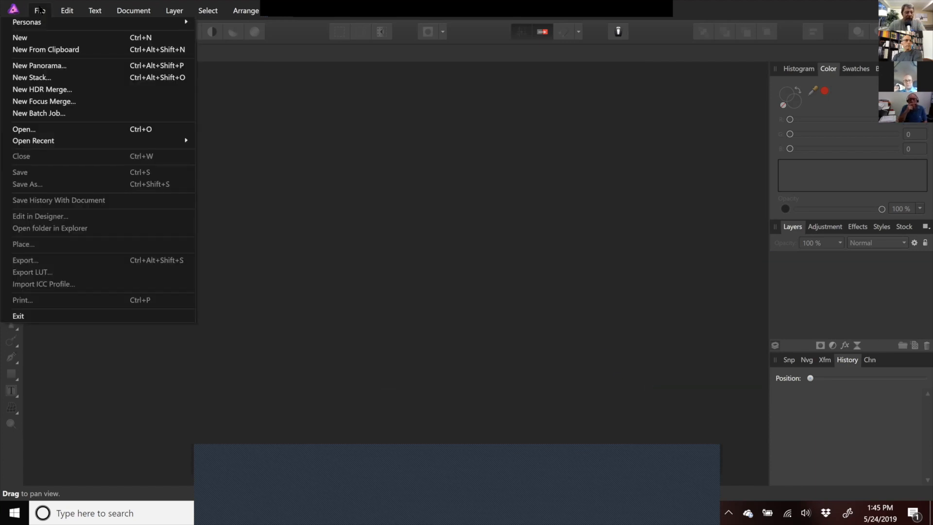
pyautogui.click(47, 129)
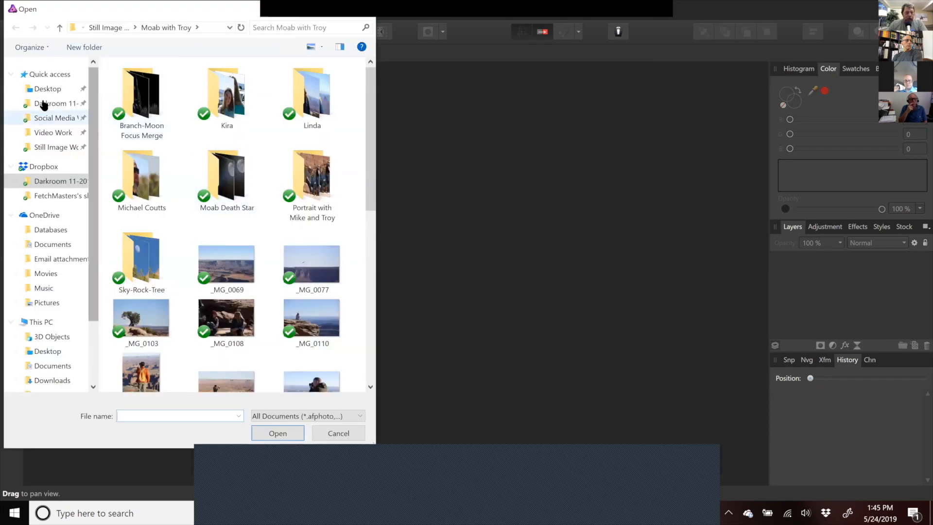
pyautogui.click(48, 90)
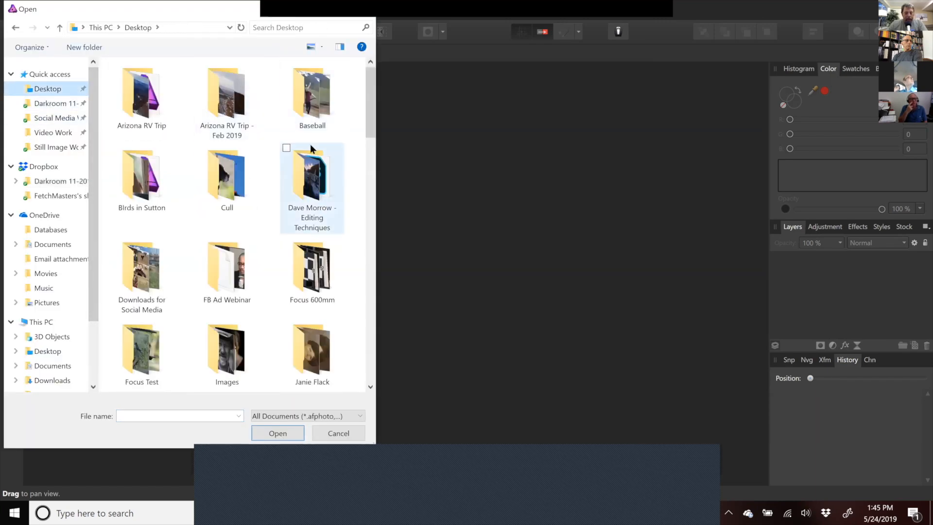
pyautogui.doubleClick(307, 116)
pyautogui.click(215, 178)
pyautogui.doubleClick(215, 178)
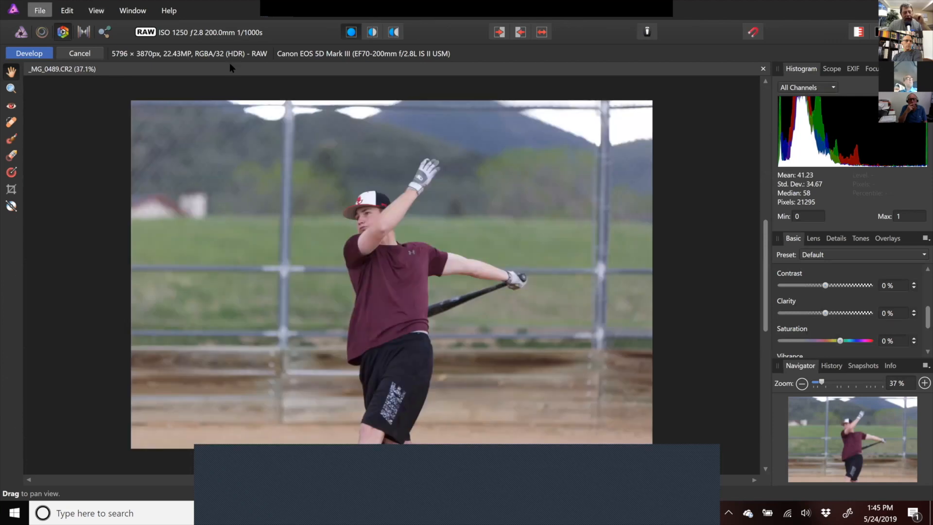
# - Develop the RAW photo and add an HSL adjustment with a small saturation shift, merging it down
pyautogui.click(31, 55)
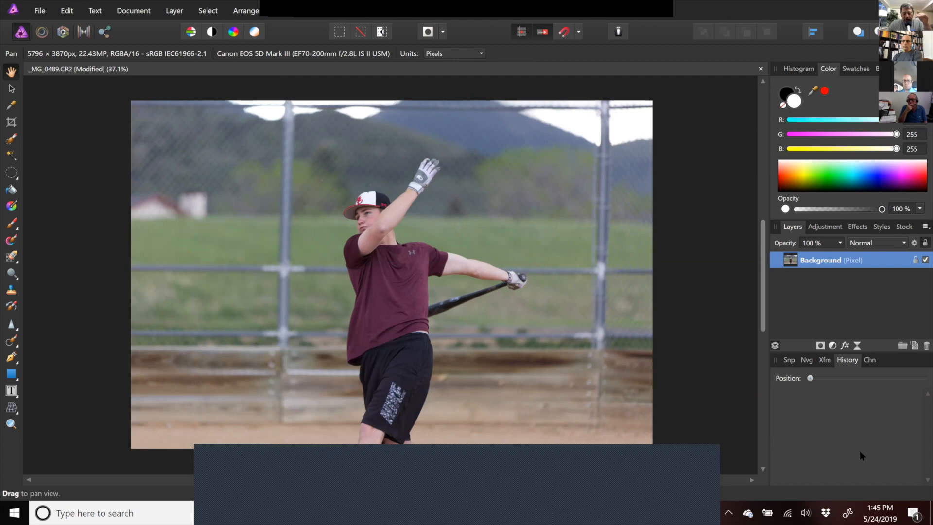
pyautogui.click(826, 227)
pyautogui.click(799, 286)
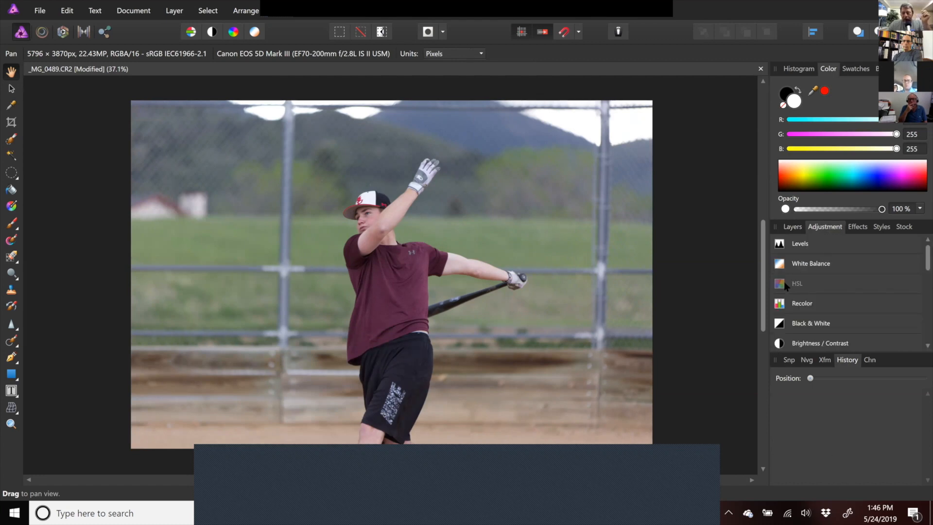
pyautogui.moveTo(601, 404); pyautogui.dragTo(634, 404)
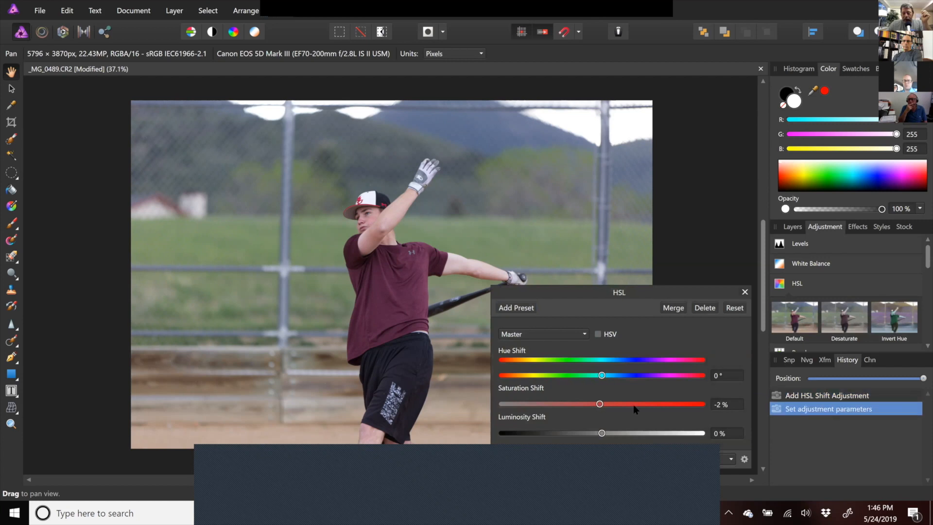
pyautogui.click(678, 309)
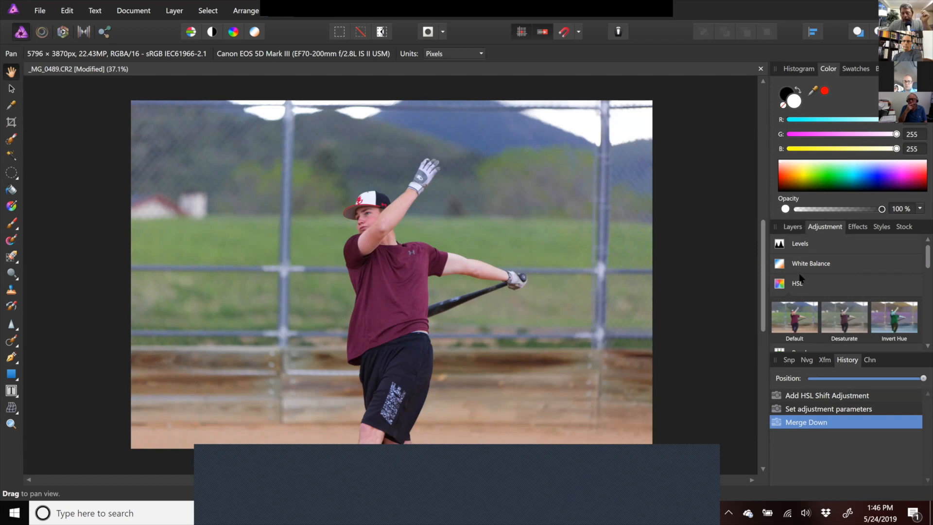
# - Add a Brightness / Contrast adjustment with 46% contrast and merge it down
pyautogui.scroll(-5, 917, 252)
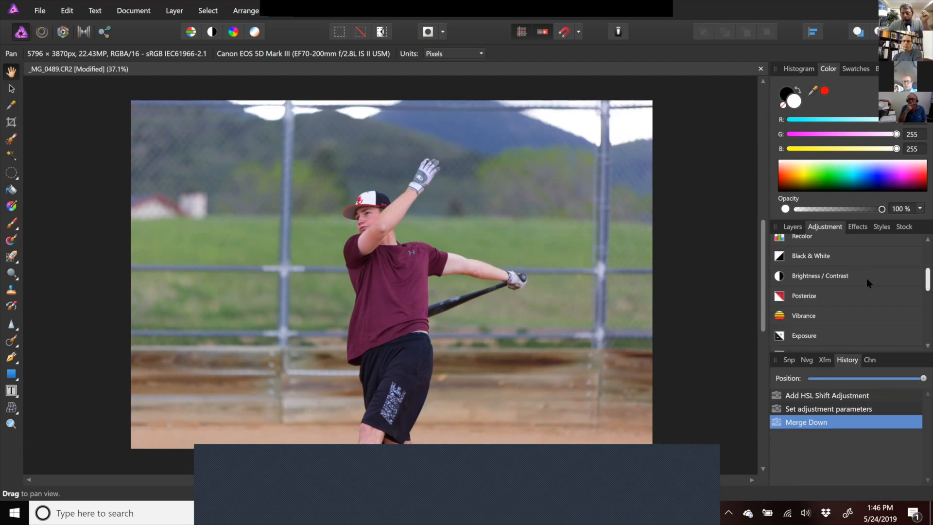
pyautogui.click(786, 295)
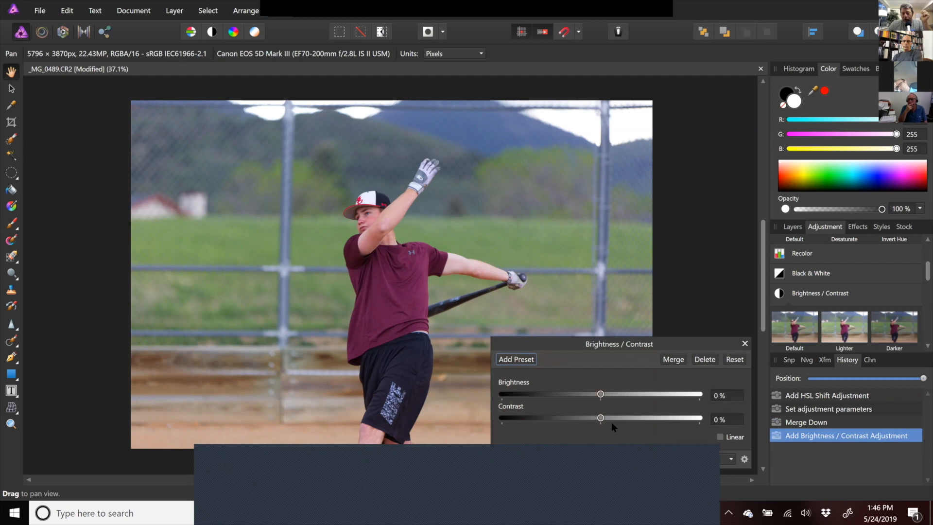
pyautogui.moveTo(601, 421); pyautogui.dragTo(640, 420)
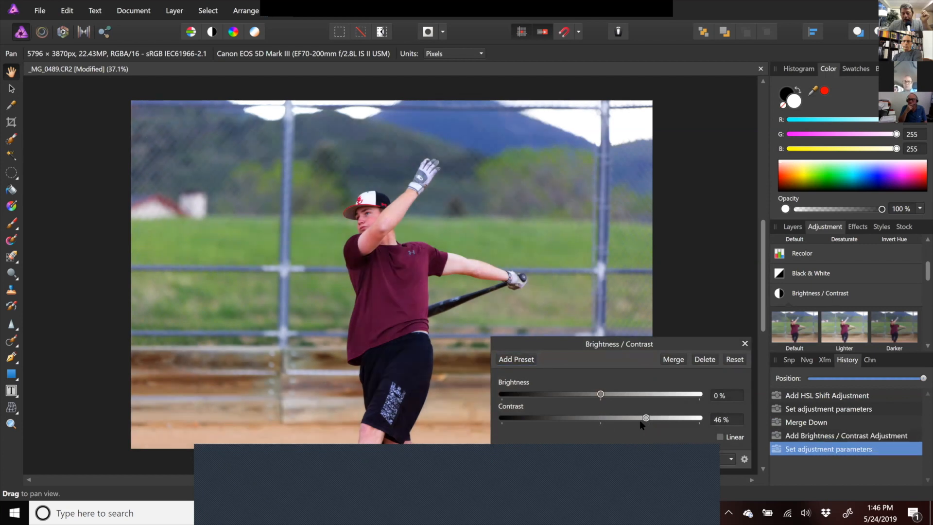
pyautogui.click(673, 360)
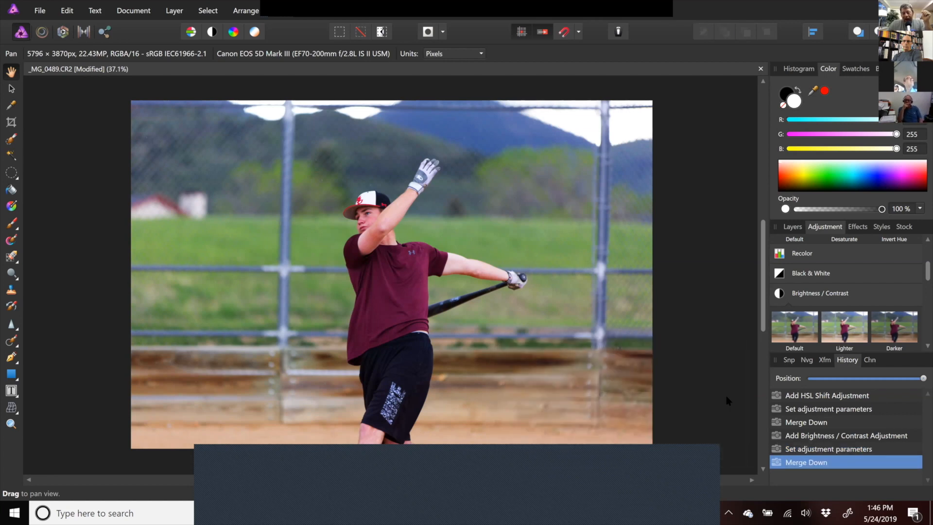
# - Step through the history states, ending back at the Add HSL Shift Adjustment state
pyautogui.click(820, 400)
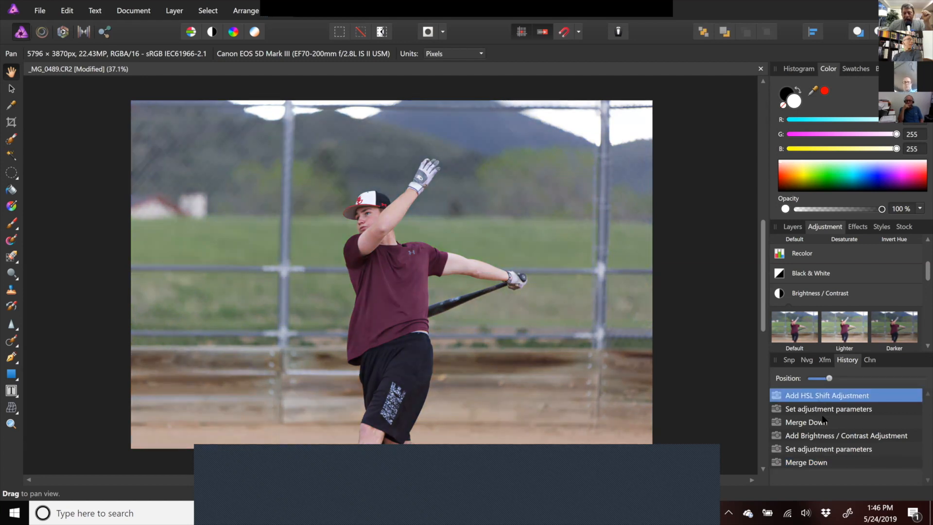
pyautogui.click(826, 411)
pyautogui.click(817, 422)
pyautogui.click(811, 438)
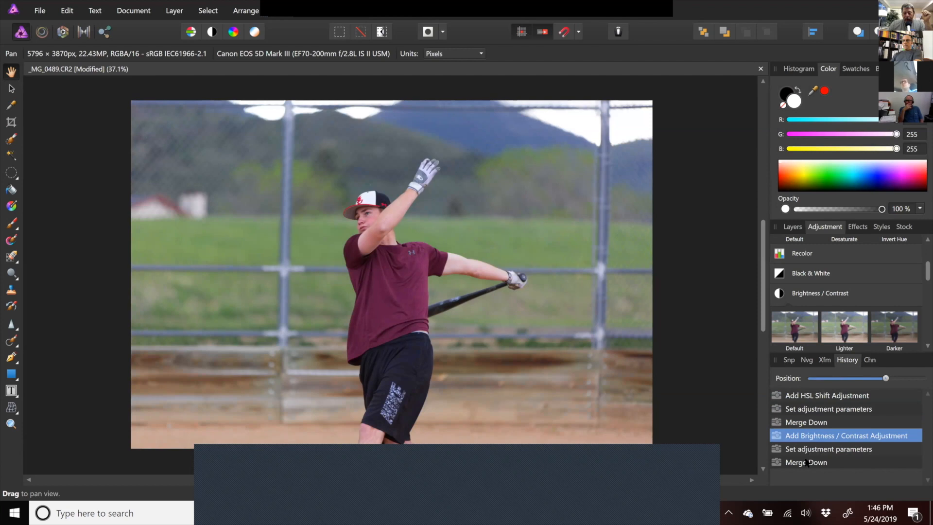
pyautogui.click(809, 450)
pyautogui.click(811, 436)
pyautogui.click(811, 423)
pyautogui.click(810, 410)
pyautogui.click(811, 396)
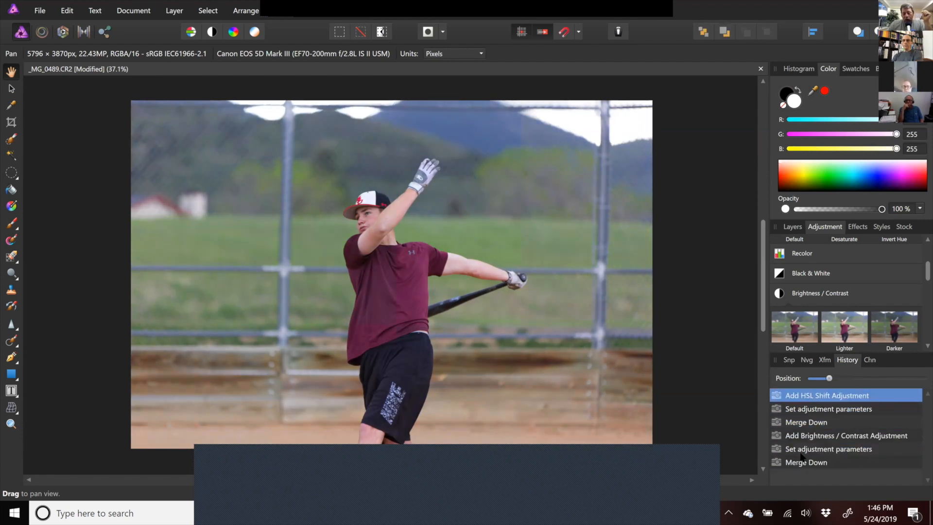
# - Turn on saving the history with the document
pyautogui.click(40, 11)
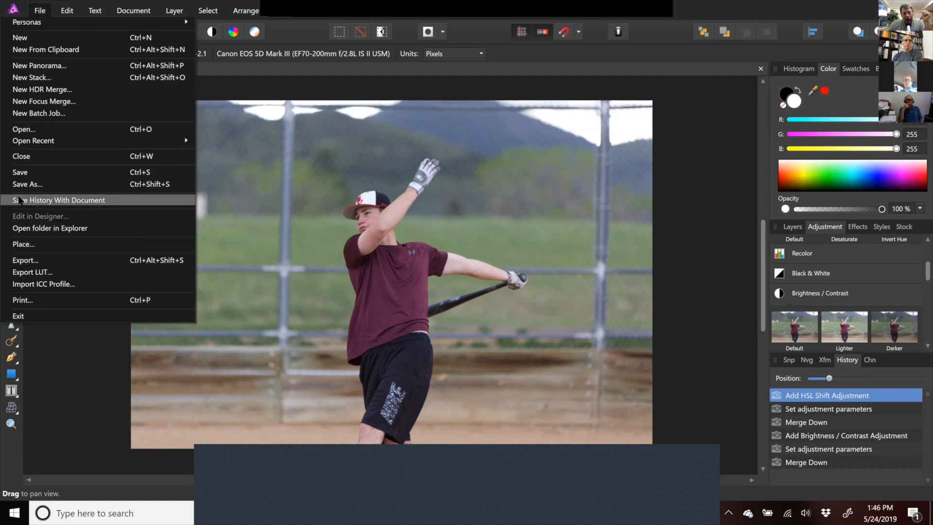
pyautogui.click(58, 200)
pyautogui.click(446, 280)
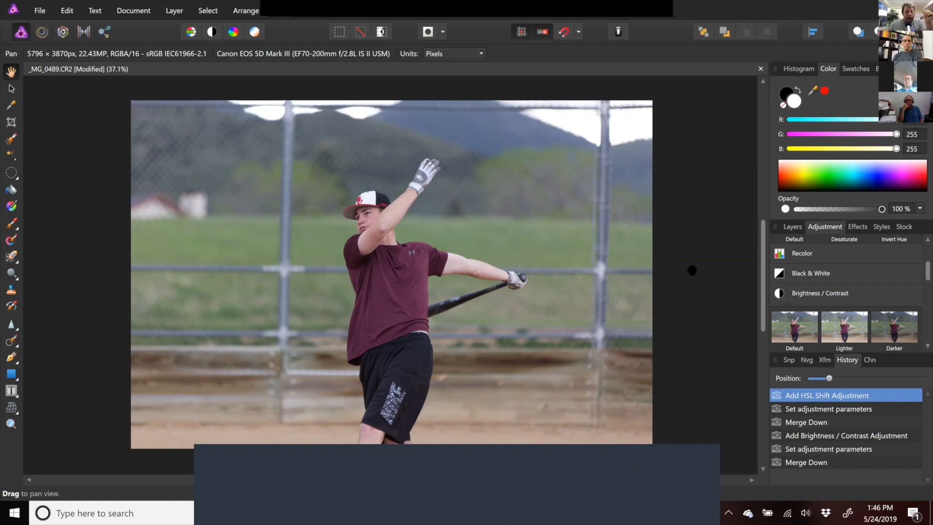
pyautogui.click(41, 12)
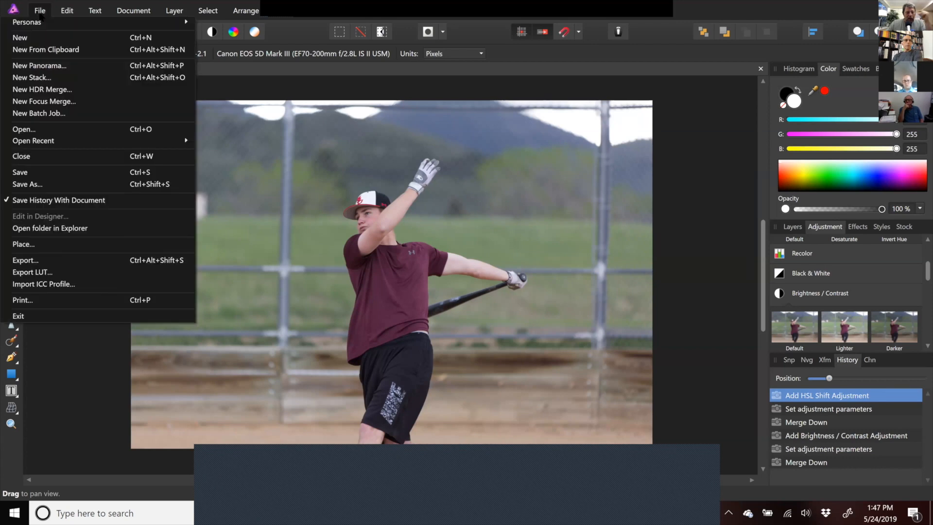
pyautogui.click(68, 13)
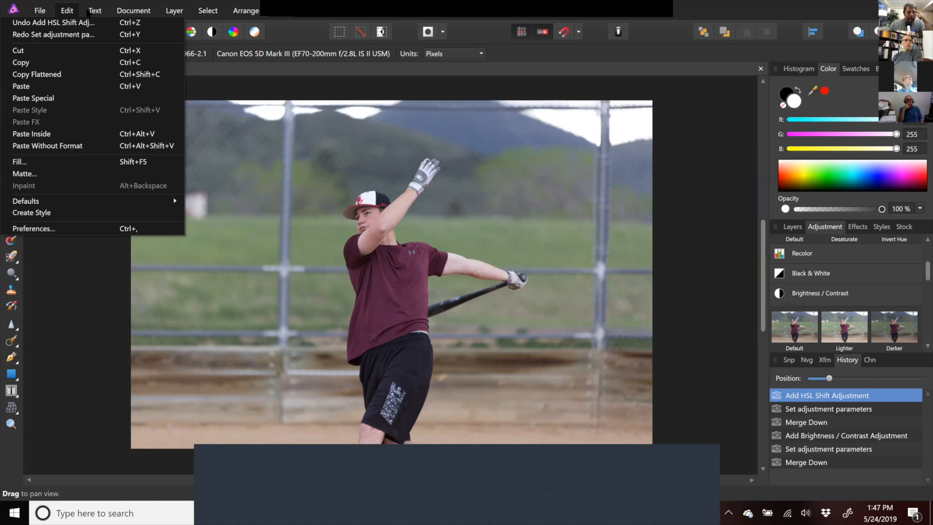
# - Open the Macro studio panel
pyautogui.click(87, 11)
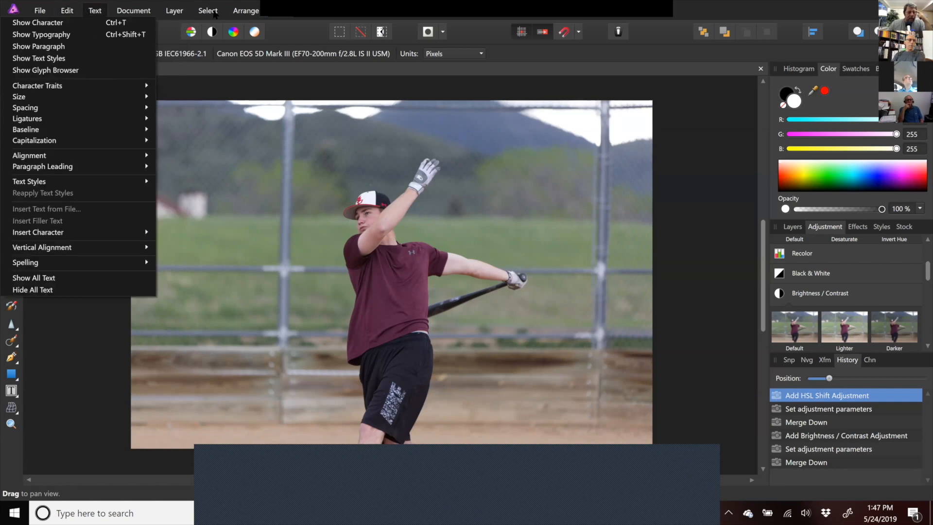
pyautogui.moveTo(316, 20)
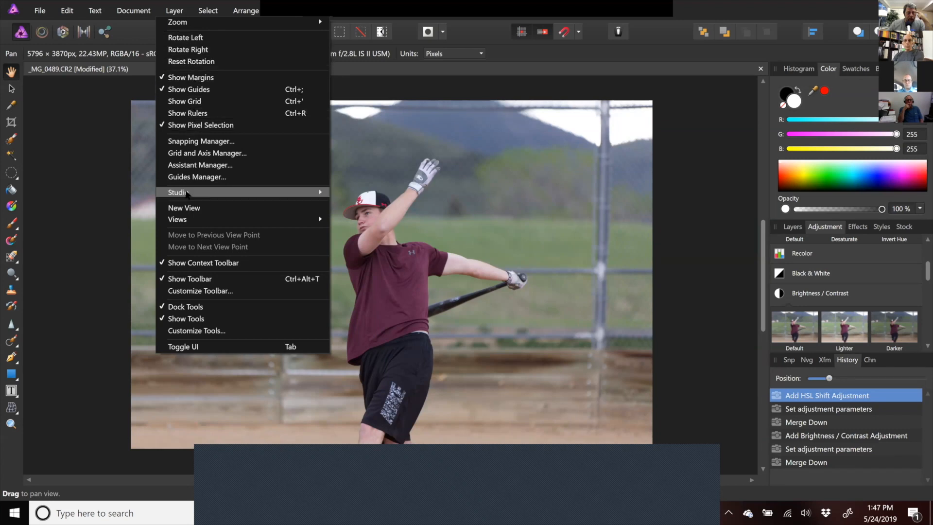
pyautogui.moveTo(186, 195)
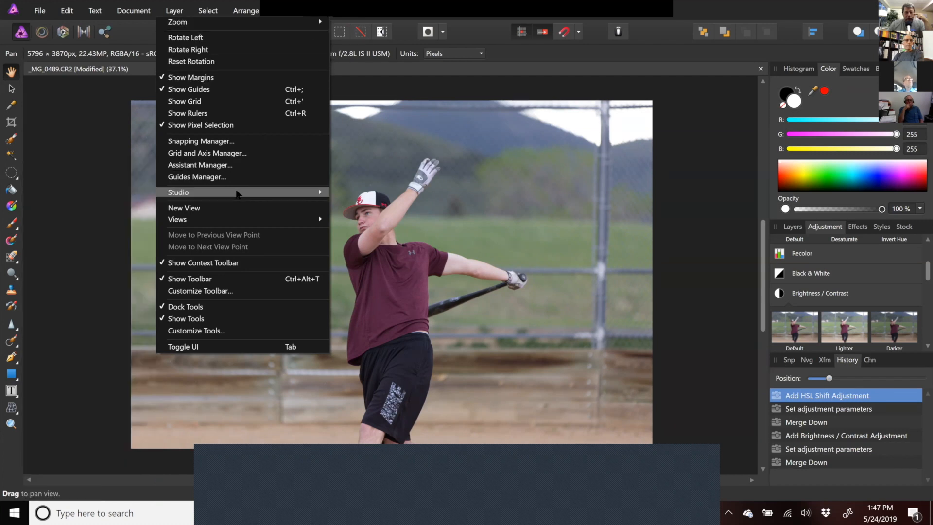
pyautogui.moveTo(237, 193)
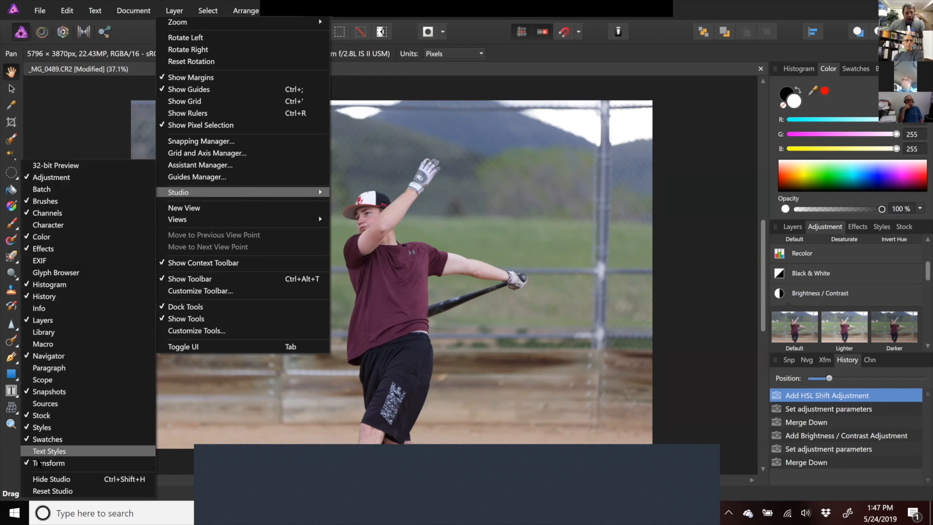
pyautogui.click(75, 347)
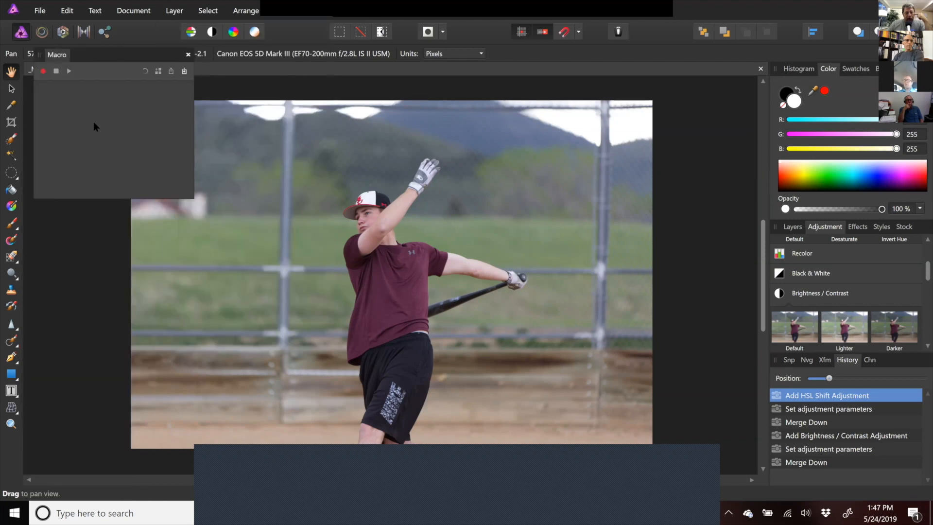
# - Start recording a new macro and dismiss the recorder's notice
pyautogui.click(42, 70)
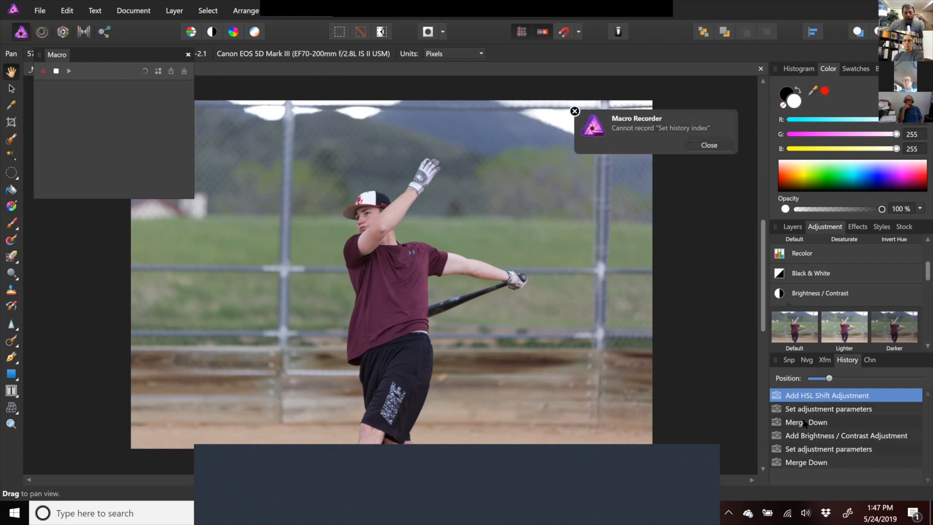
pyautogui.click(698, 144)
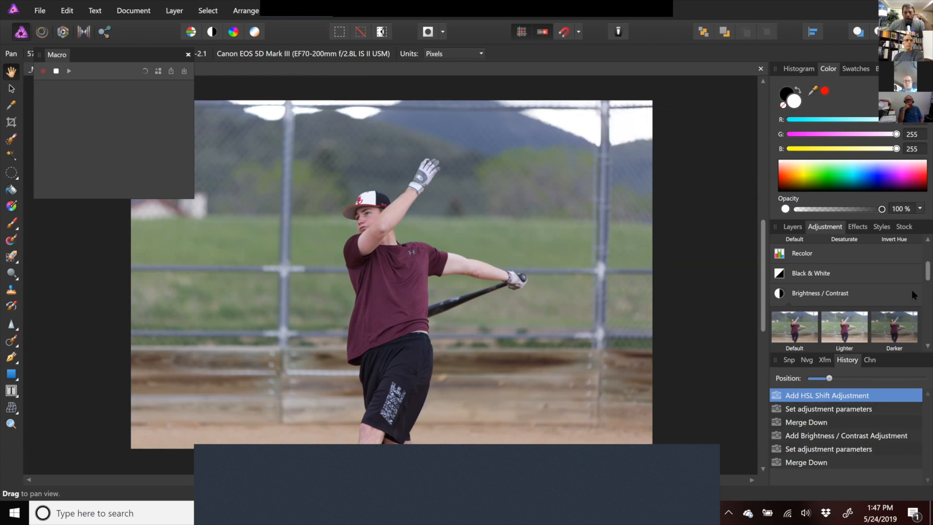
# - Add a Brightness / Contrast adjustment with brightness at 27% and merge it down
pyautogui.click(779, 295)
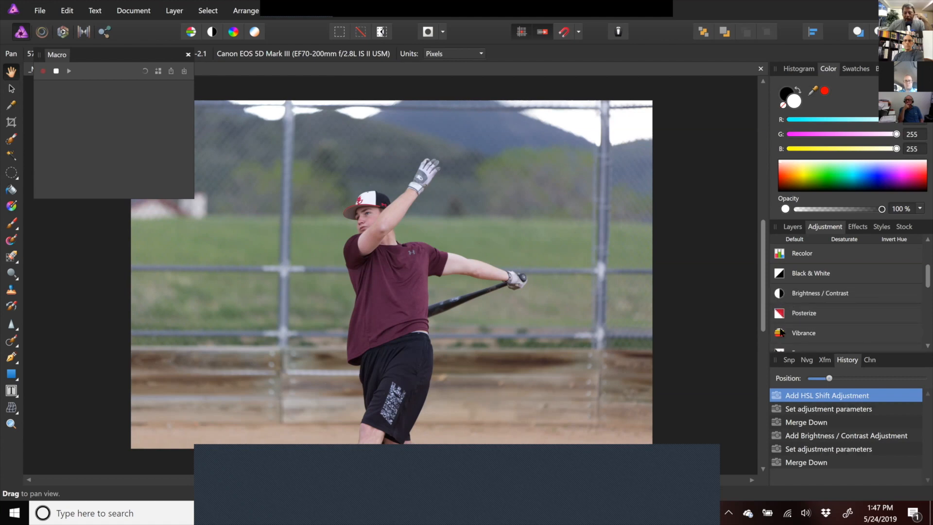
pyautogui.click(782, 295)
pyautogui.moveTo(601, 419); pyautogui.dragTo(628, 394)
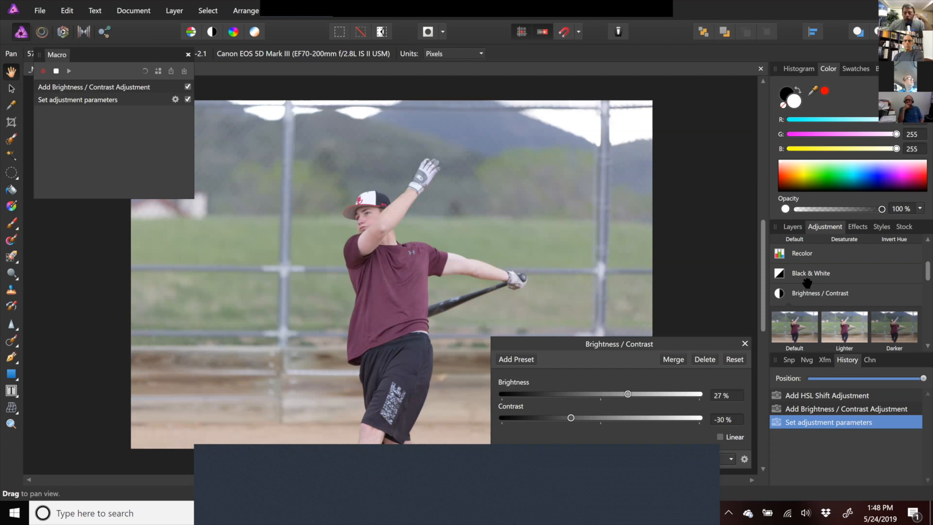
pyautogui.click(679, 360)
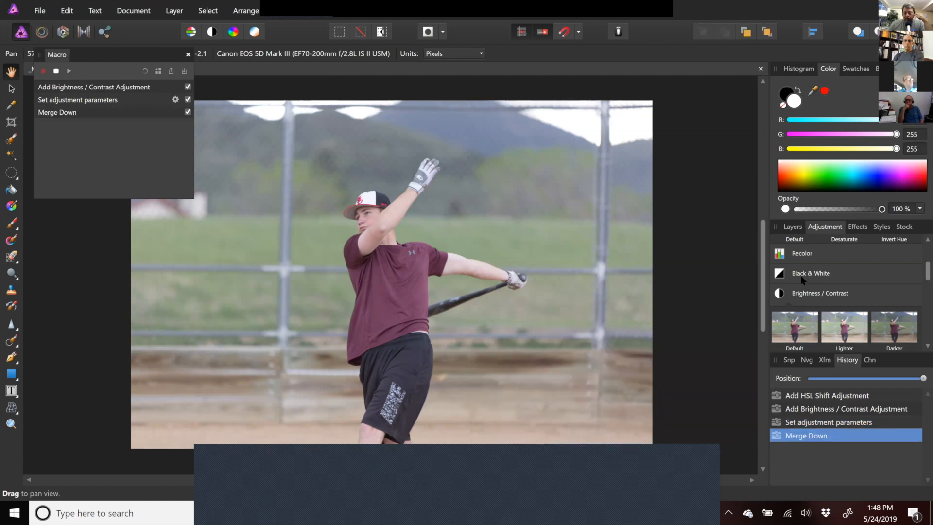
# - Add a Black & White adjustment, merge it down, and stop the macro recording
pyautogui.click(787, 276)
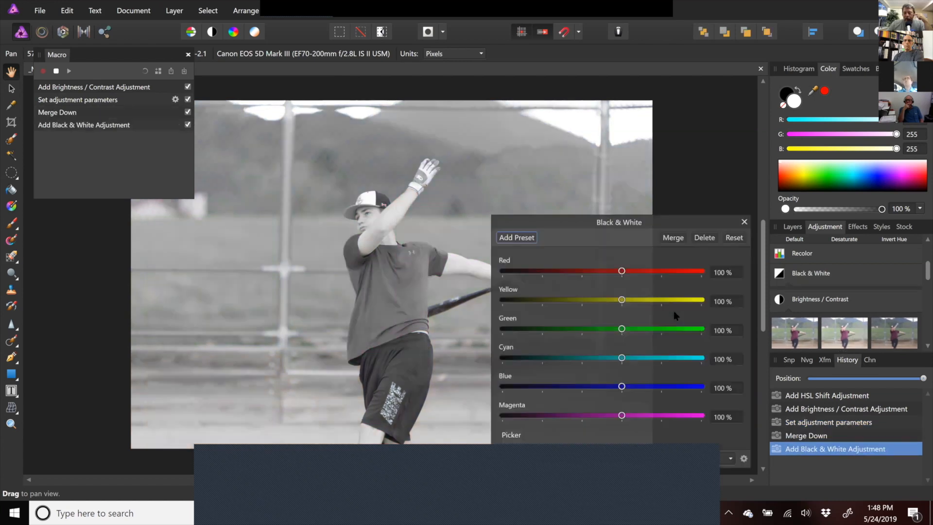
pyautogui.click(674, 237)
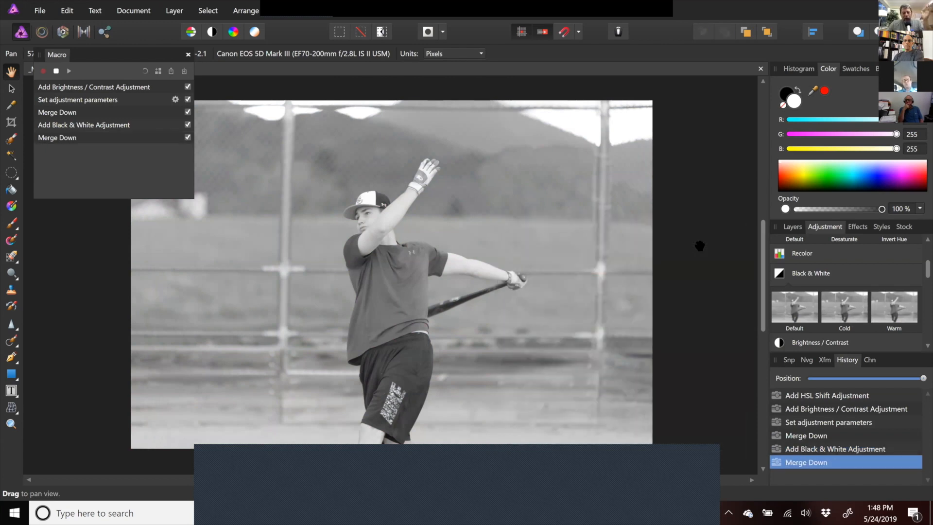
pyautogui.click(56, 71)
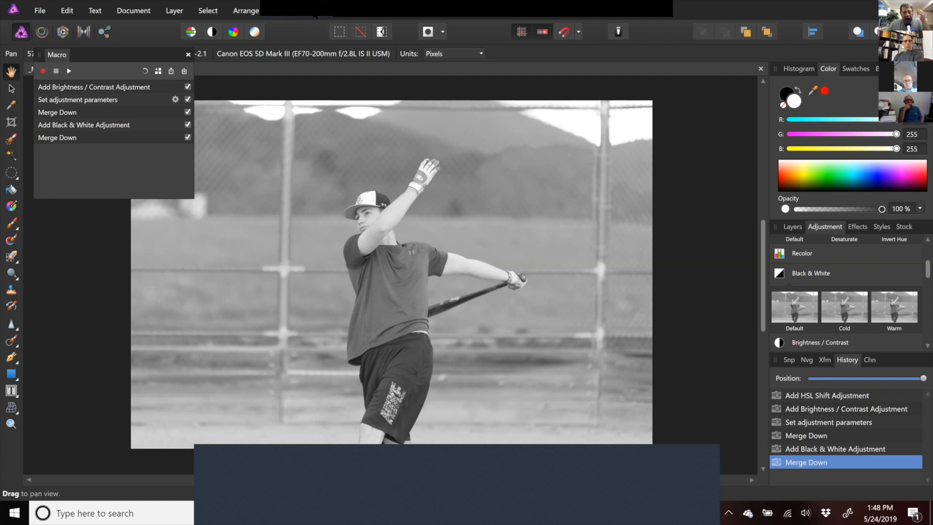
# - Hide the Macro studio panel
pyautogui.click(315, 16)
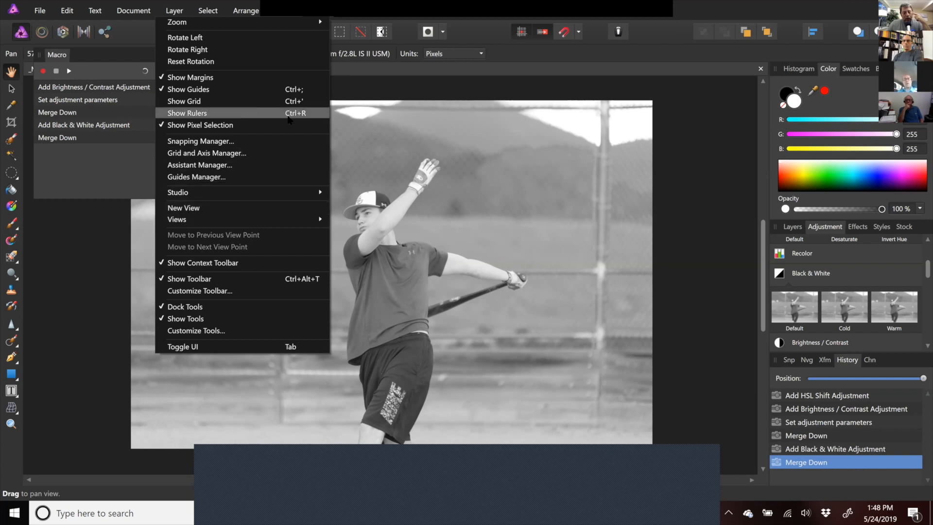
pyautogui.moveTo(271, 192)
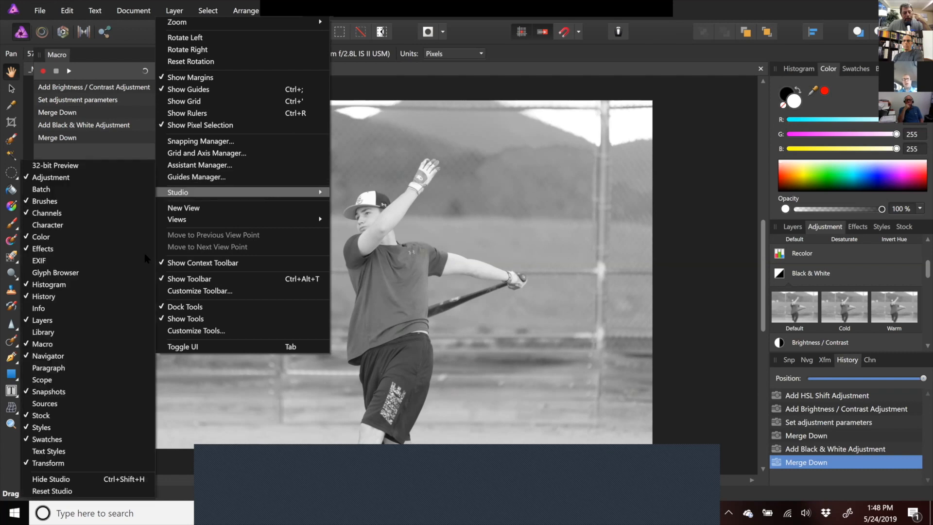
pyautogui.click(105, 341)
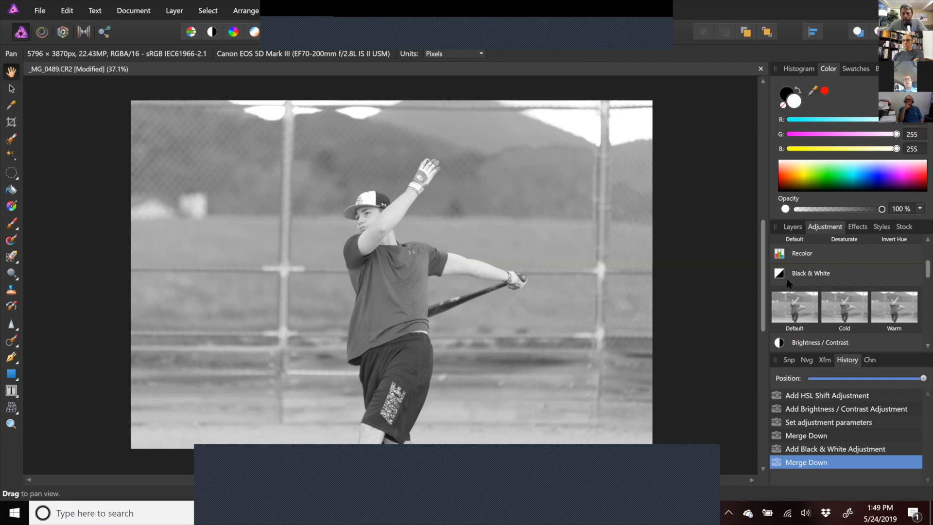
# - Add a Black & White adjustment from the Cold preset and set red to 90% and yellow to 115%
pyautogui.click(840, 300)
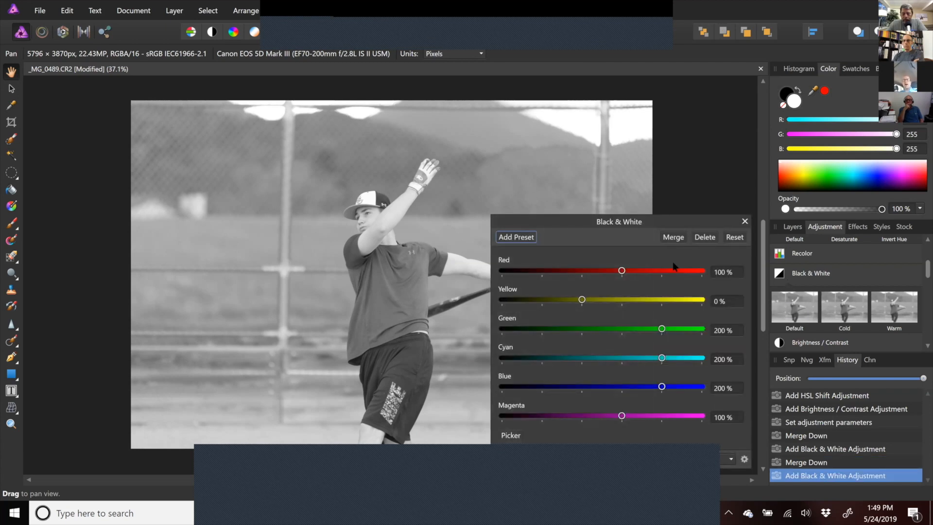
pyautogui.moveTo(648, 271); pyautogui.dragTo(618, 270)
pyautogui.moveTo(583, 300); pyautogui.dragTo(628, 300)
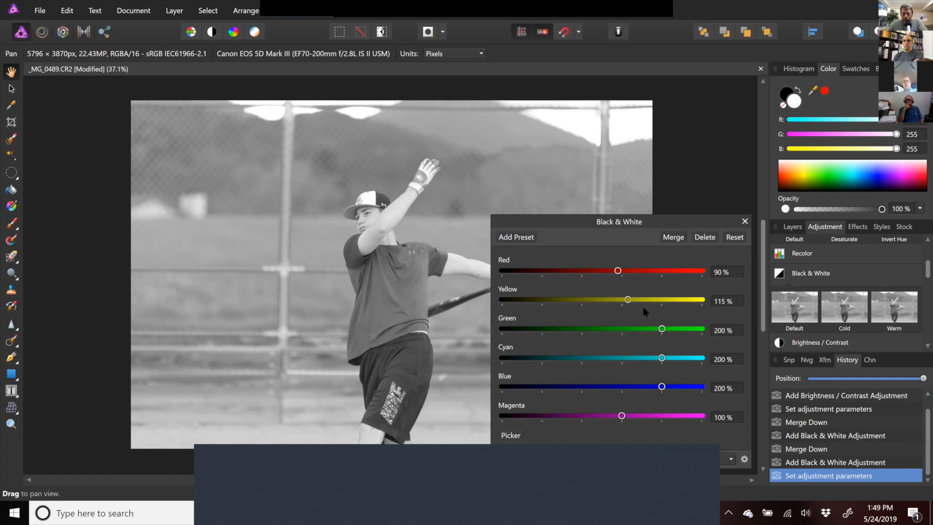
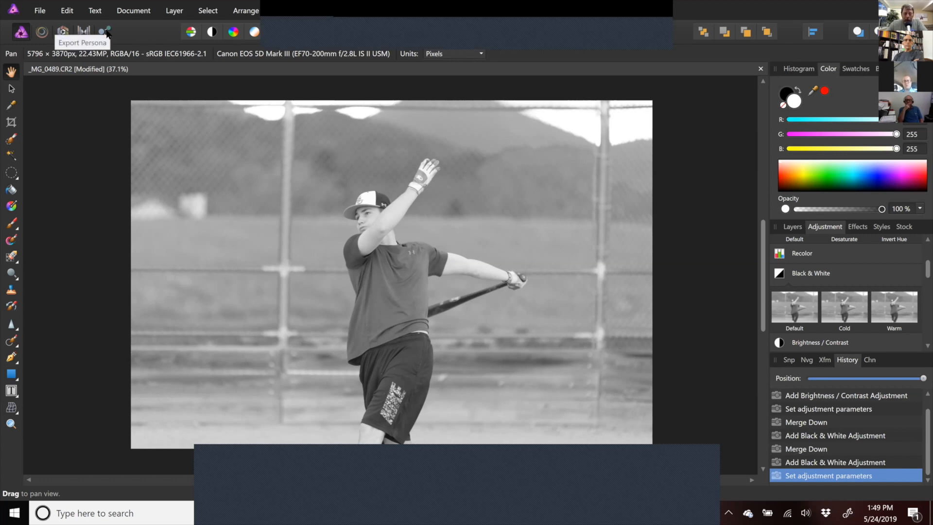
# - Examine the Export Persona and the Export Settings dialog, closing it without exporting
pyautogui.click(105, 32)
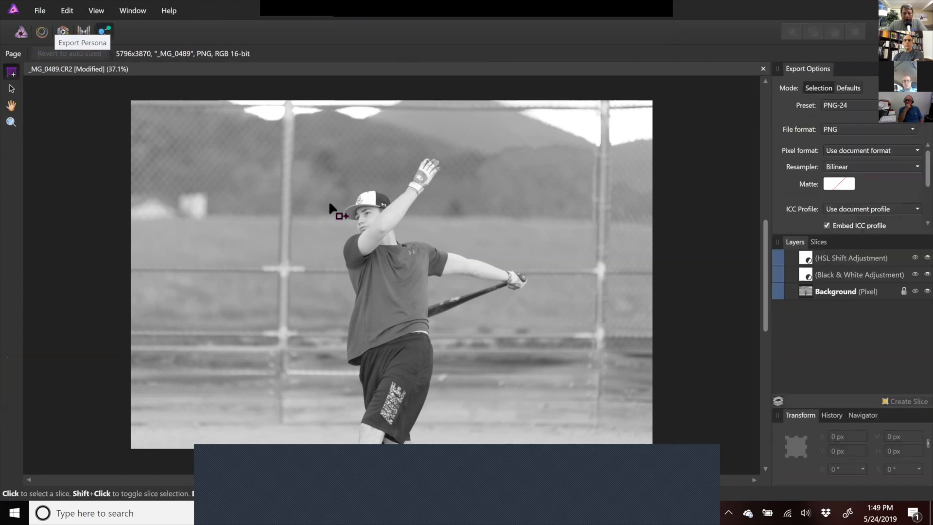
pyautogui.click(21, 32)
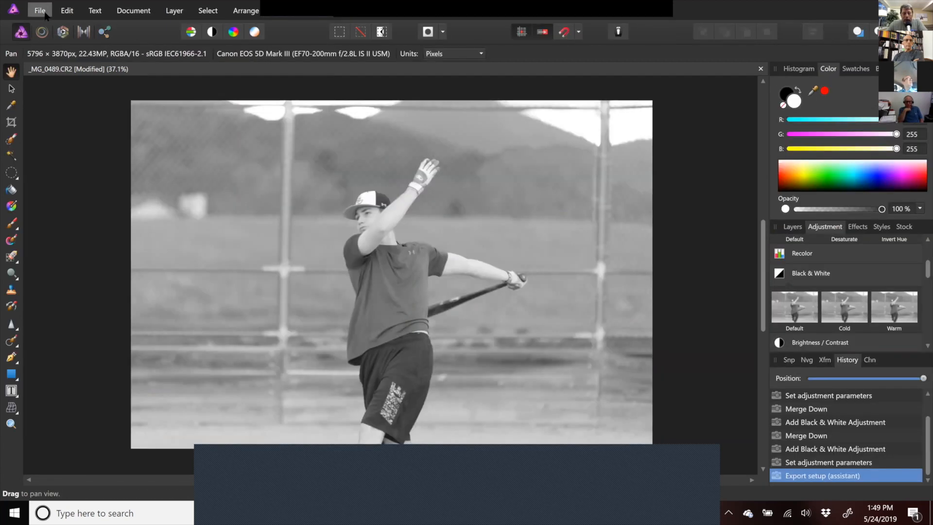
pyautogui.click(41, 11)
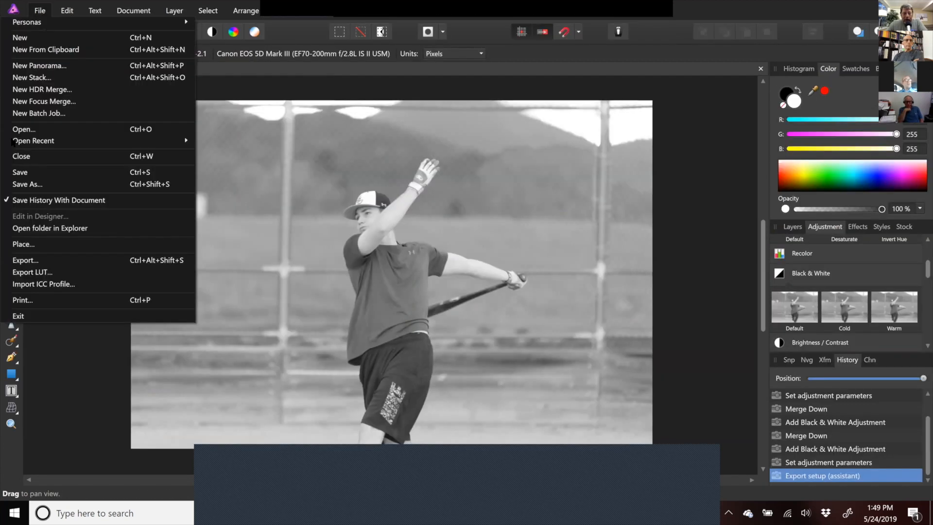
pyautogui.click(39, 261)
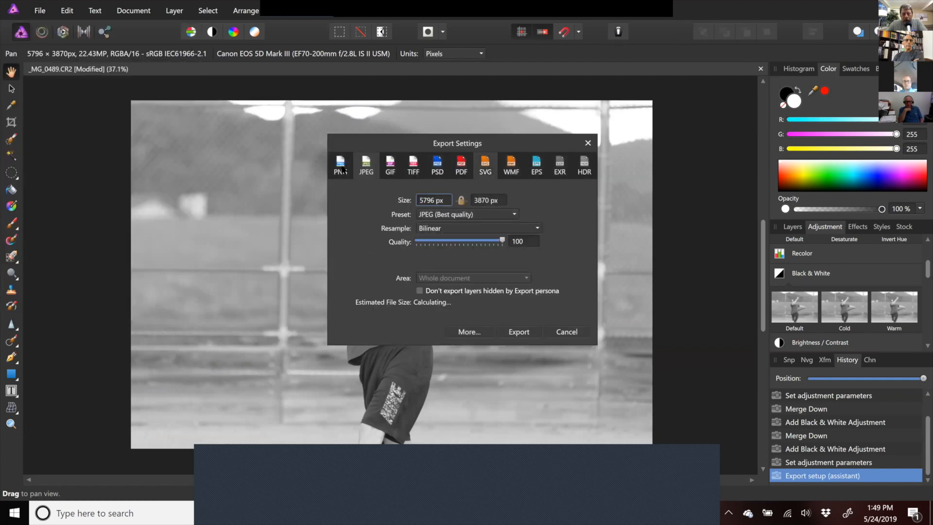
pyautogui.click(560, 332)
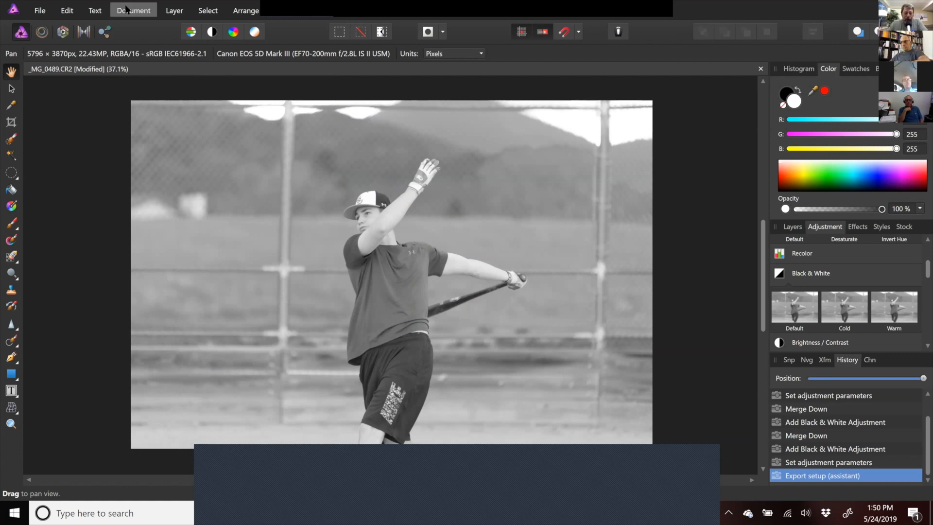
# - Try to switch to the Liquify and Develop personas with the adjustment layer active, dismissing each prompt
pyautogui.click(100, 31)
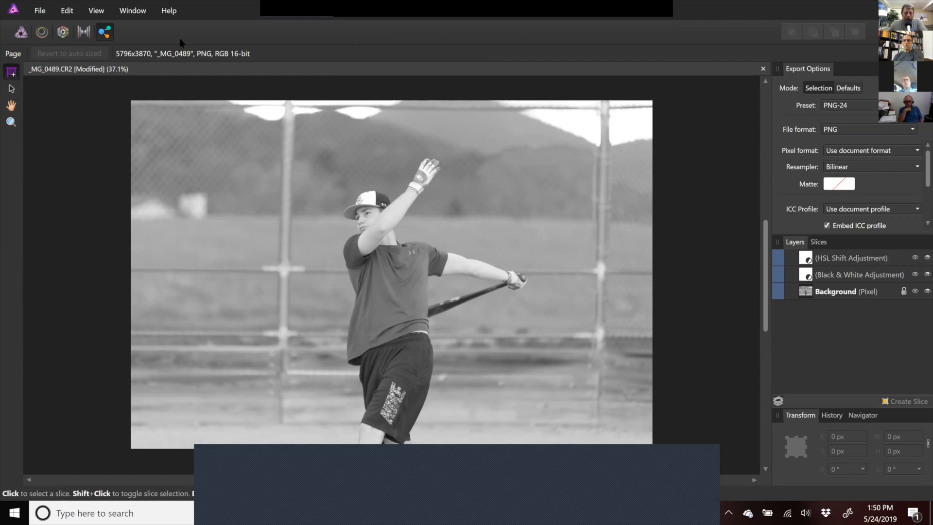
pyautogui.click(20, 34)
pyautogui.click(42, 32)
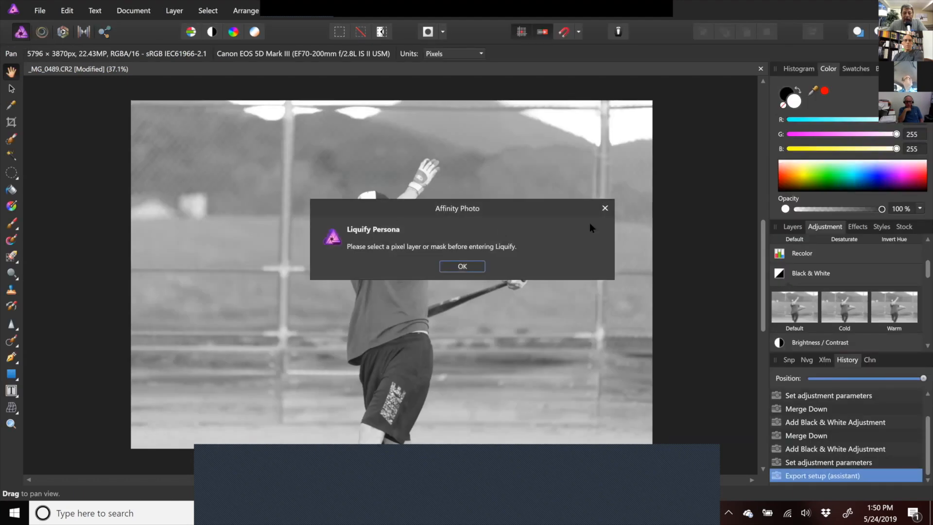
pyautogui.click(605, 208)
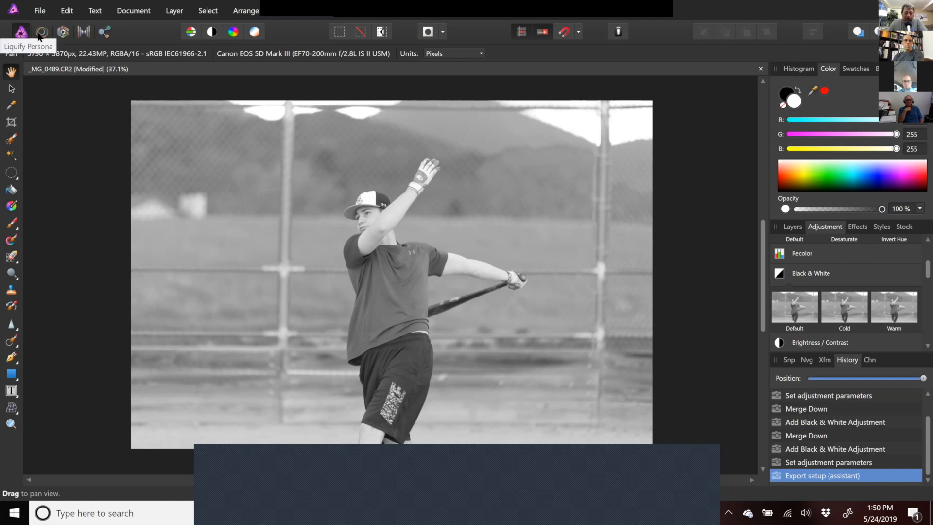
pyautogui.click(62, 34)
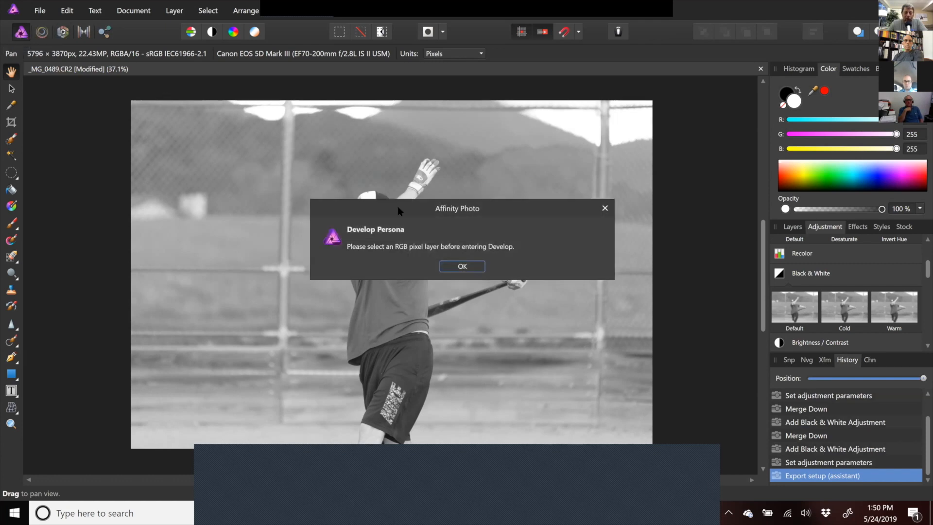
pyautogui.click(462, 266)
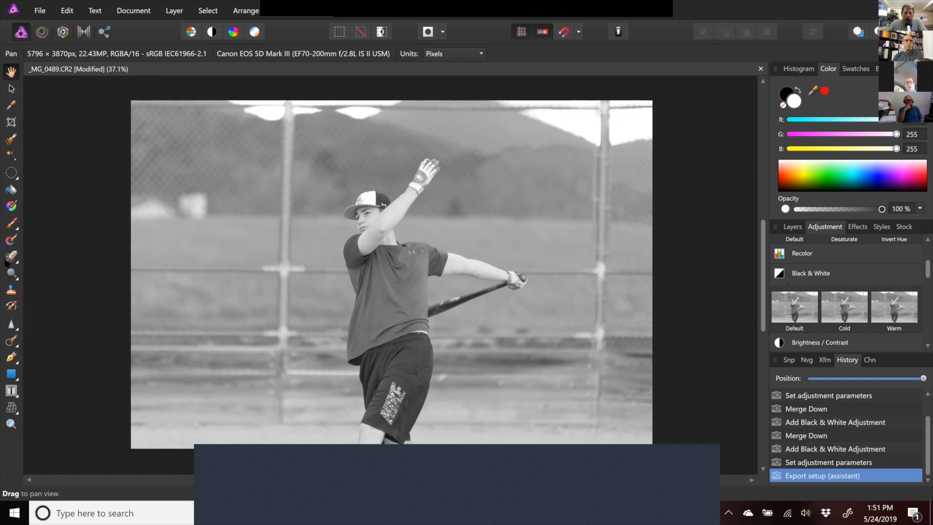
# - With the Selection Brush at about 279 px width, paint a selection over the batter's torso
pyautogui.click(11, 141)
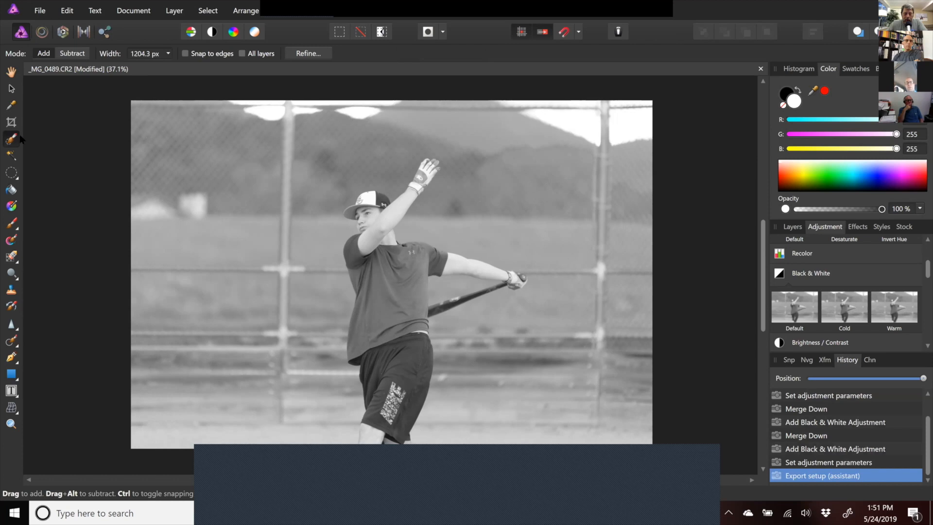
pyautogui.click(11, 71)
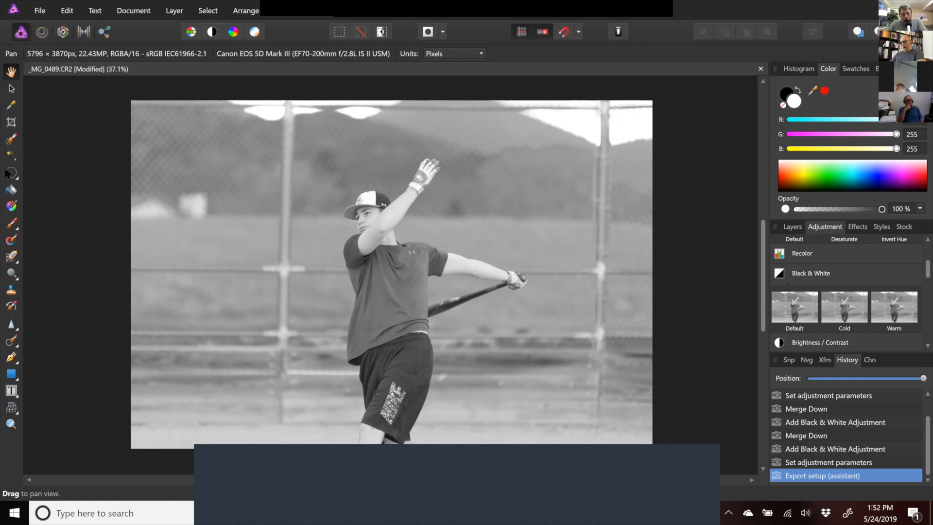
pyautogui.click(11, 140)
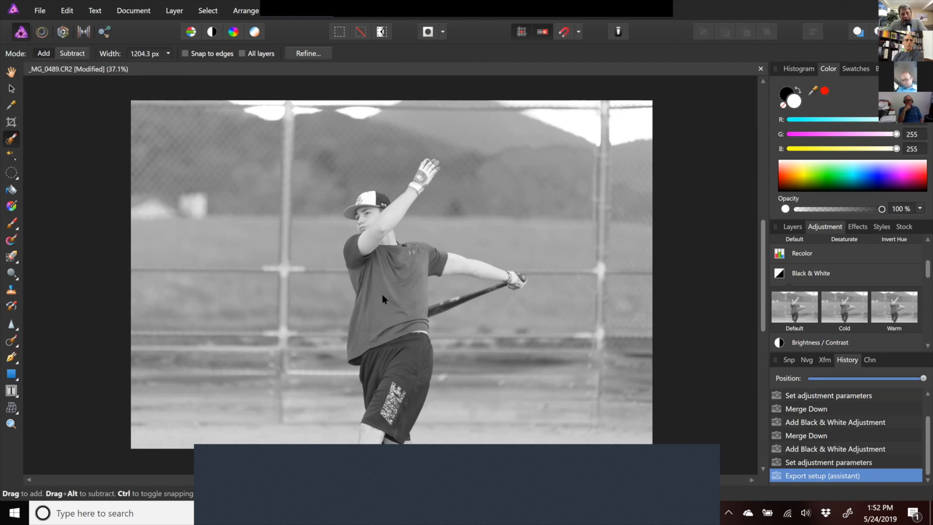
pyautogui.press('[')
pyautogui.press('[')
pyautogui.press('[')
pyautogui.press('[')
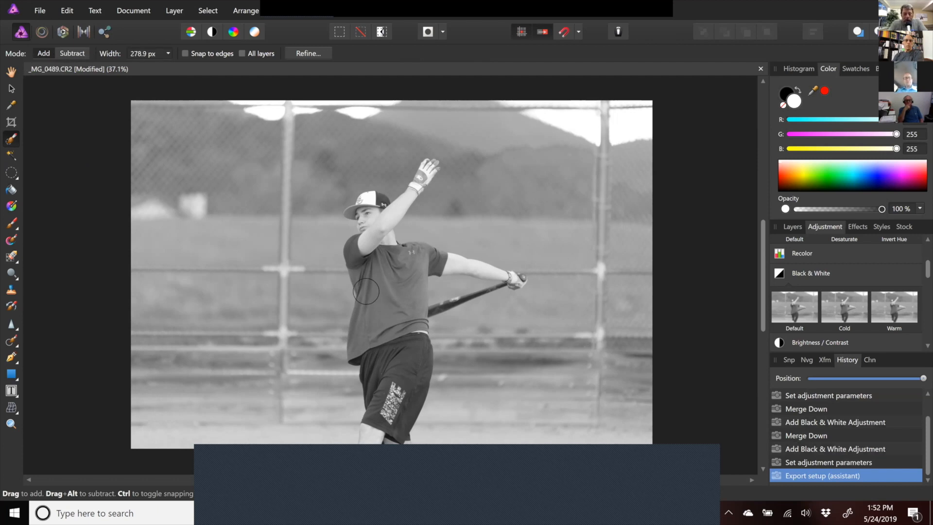
pyautogui.moveTo(366, 292)
pyautogui.mouseDown()
pyautogui.moveTo(374, 303)
pyautogui.moveTo(362, 245)
pyautogui.moveTo(382, 240)
pyautogui.moveTo(384, 216)
pyautogui.mouseUp()
# - Enable snapping to edges and extend the selection along the batter's body, arm and bat
pyautogui.click(185, 54)
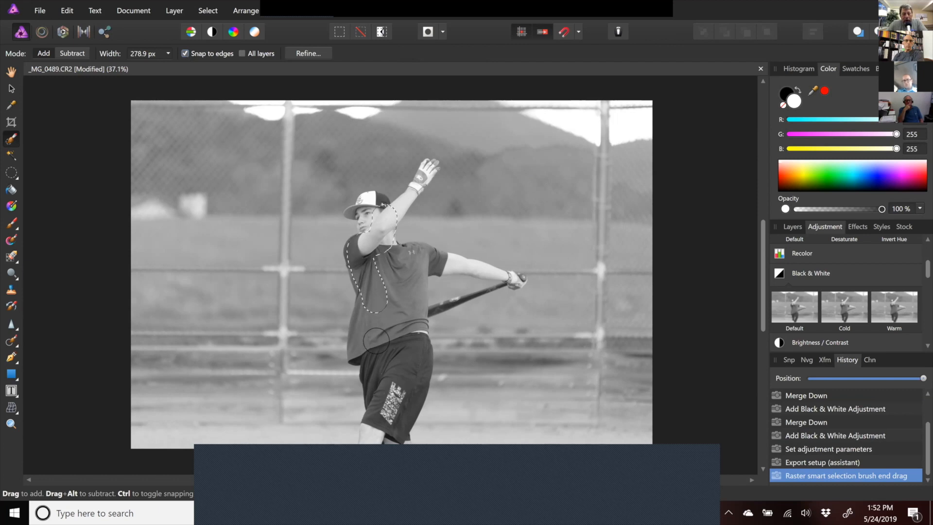
pyautogui.moveTo(366, 324)
pyautogui.mouseDown()
pyautogui.moveTo(368, 346)
pyautogui.moveTo(376, 215)
pyautogui.moveTo(399, 255)
pyautogui.moveTo(424, 269)
pyautogui.moveTo(411, 306)
pyautogui.moveTo(410, 396)
pyautogui.moveTo(427, 340)
pyautogui.moveTo(417, 304)
pyautogui.moveTo(427, 265)
pyautogui.moveTo(530, 286)
pyautogui.mouseUp()
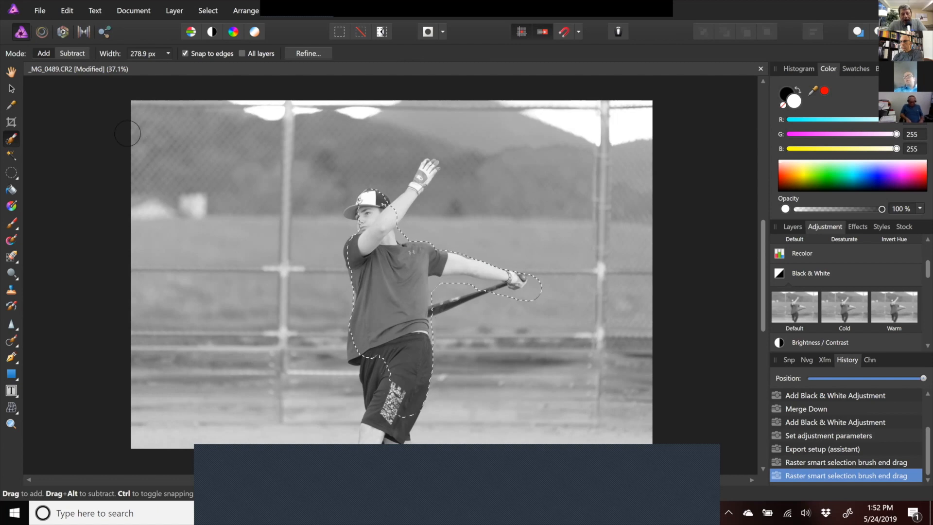
# - Subtract the area below the bat and near the batter's shoulder from the selection
pyautogui.click(68, 54)
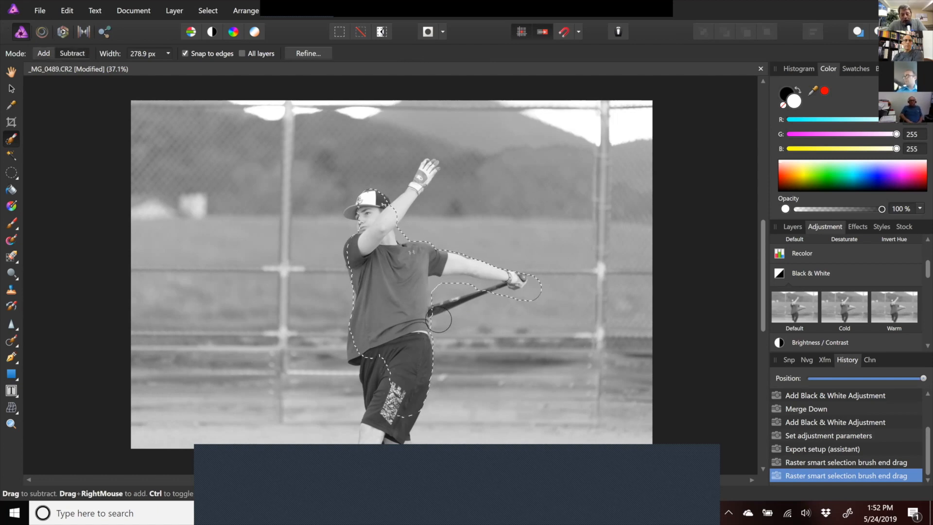
pyautogui.moveTo(441, 286)
pyautogui.mouseDown()
pyautogui.moveTo(515, 280)
pyautogui.moveTo(478, 290)
pyautogui.mouseUp()
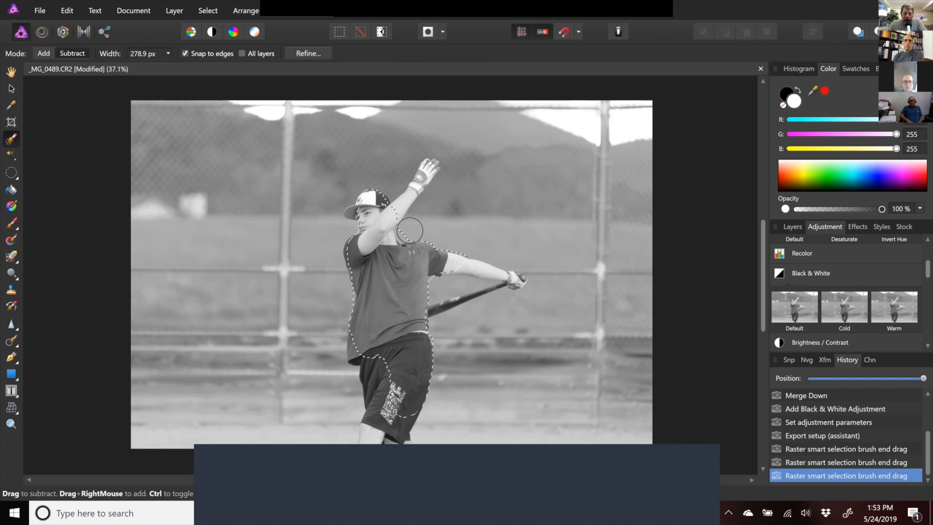
pyautogui.moveTo(407, 233); pyautogui.dragTo(411, 231)
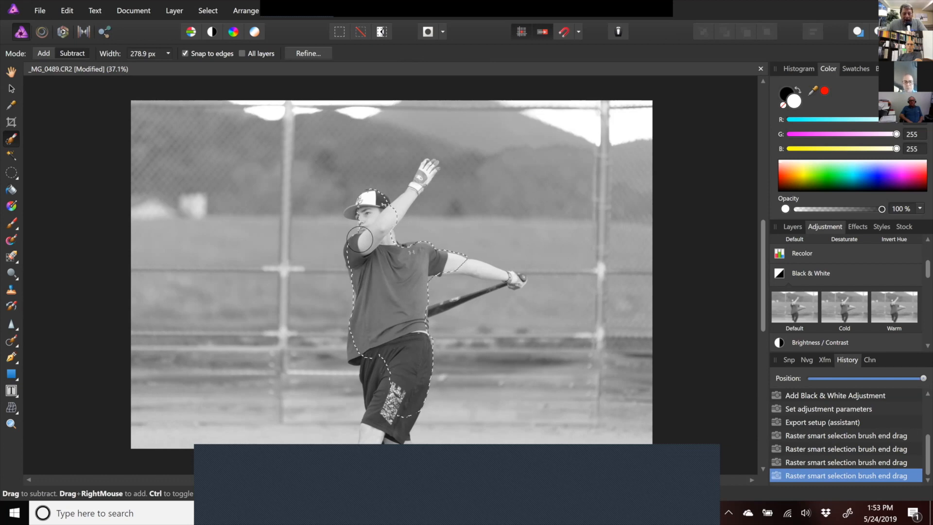
# - Deselect the batter selection
pyautogui.click(68, 10)
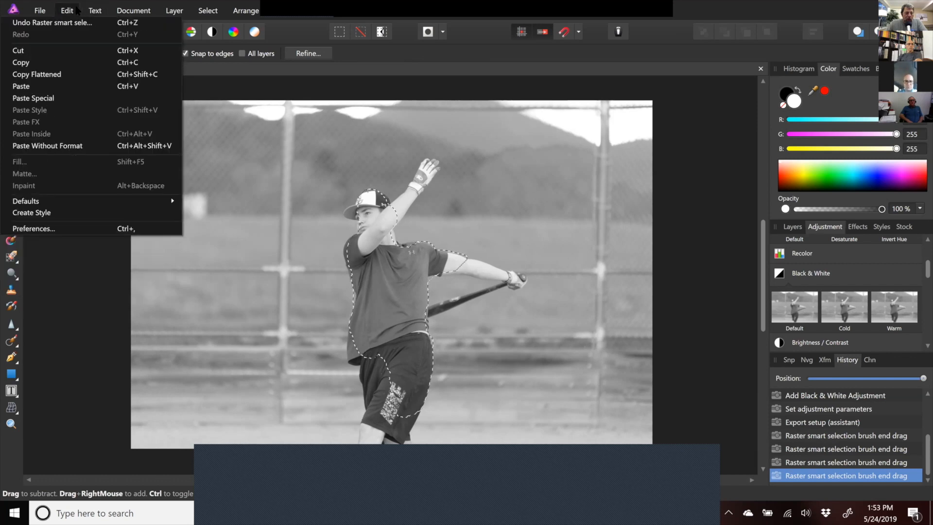
pyautogui.click(39, 10)
pyautogui.click(101, 390)
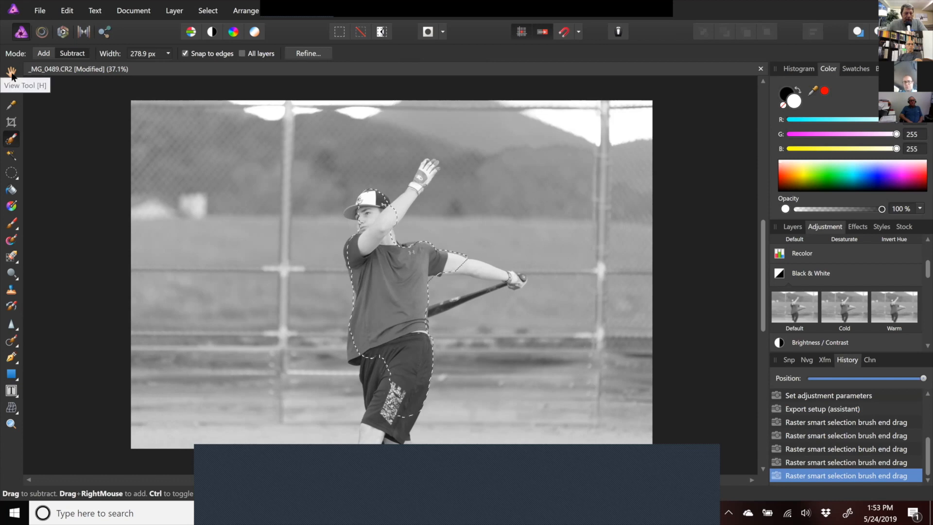
pyautogui.click(12, 73)
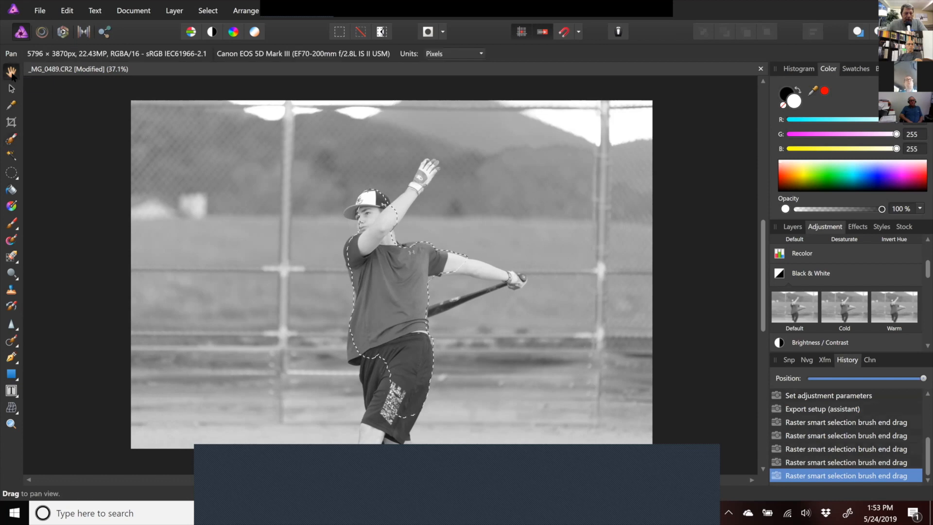
pyautogui.click(68, 14)
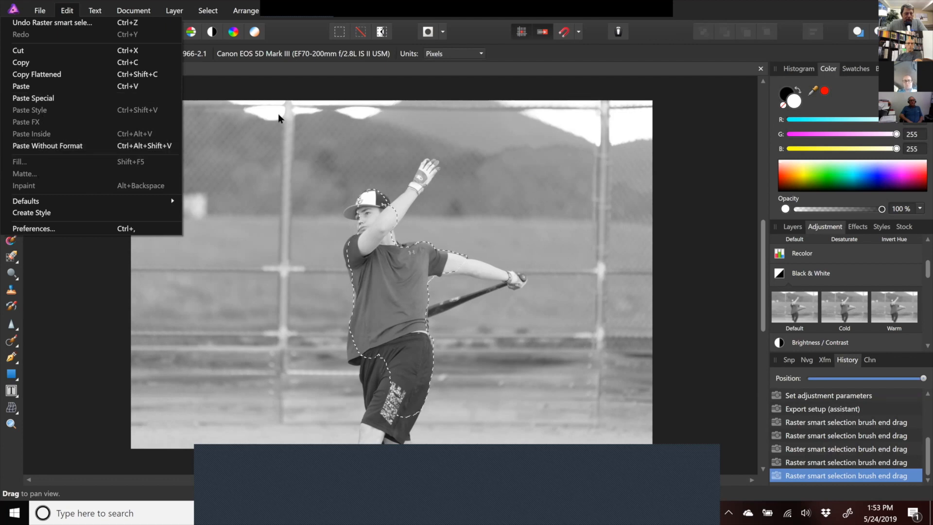
pyautogui.click(310, 89)
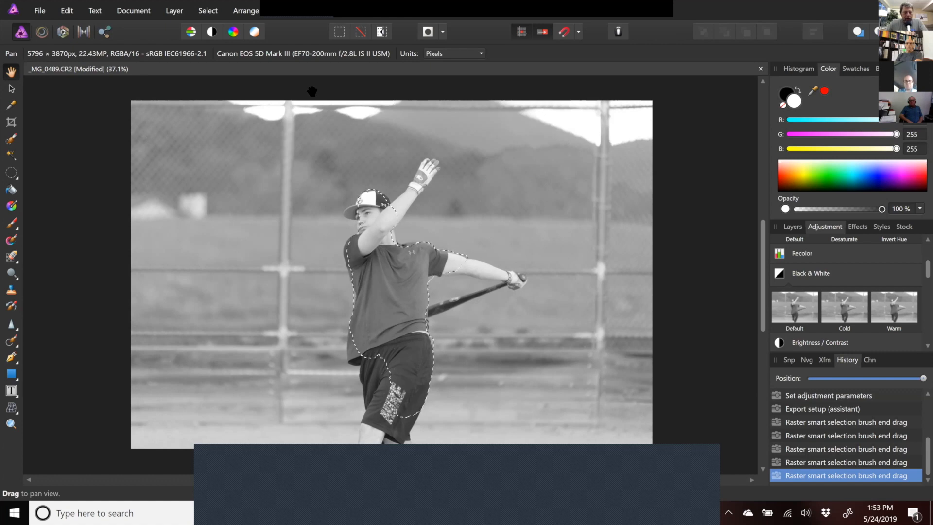
pyautogui.hotkey('ctrl', 'd')
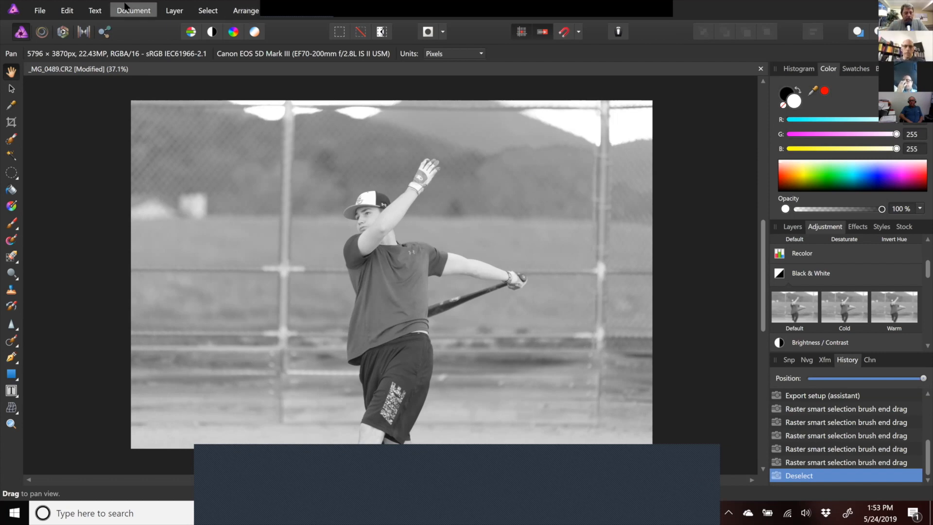
# - Examine the Select menu and the brush, dodge and sharpen tool groups
pyautogui.click(207, 14)
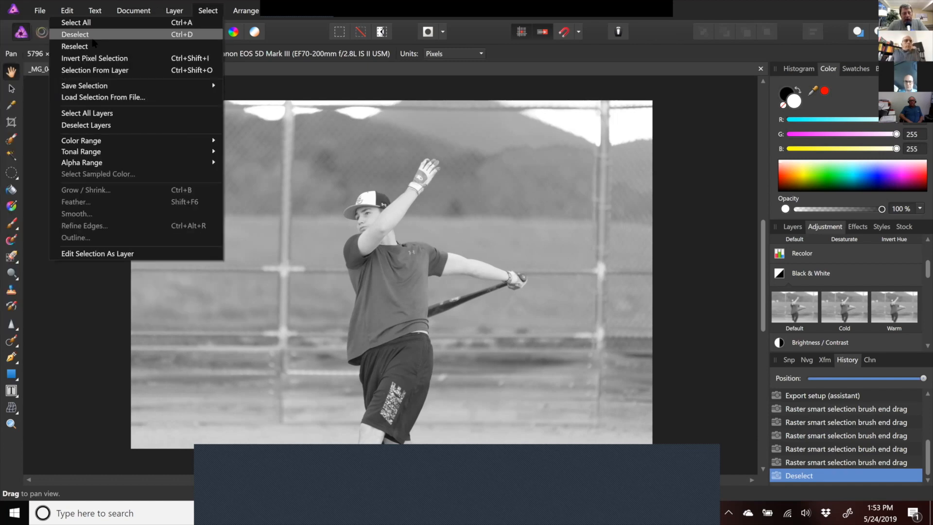
pyautogui.click(158, 33)
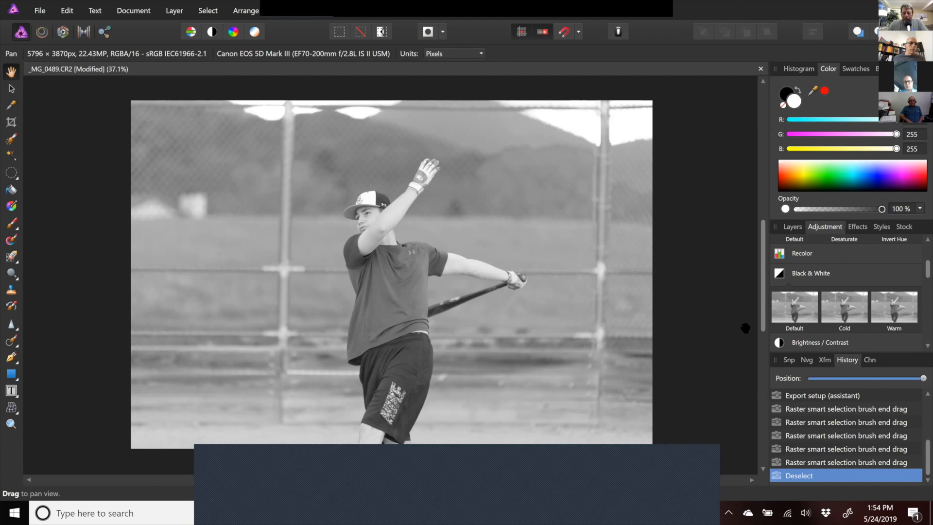
pyautogui.moveTo(766, 308); pyautogui.dragTo(766, 284)
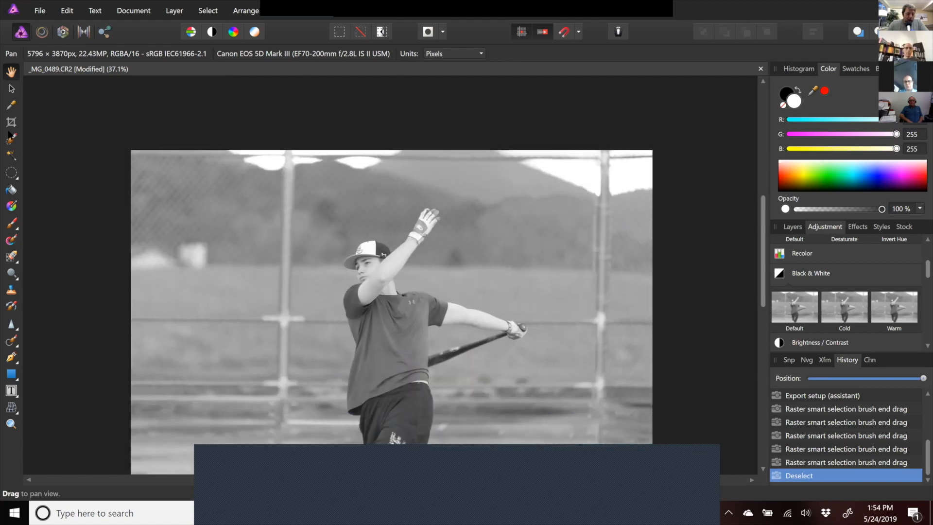
pyautogui.click(10, 226)
pyautogui.click(10, 226)
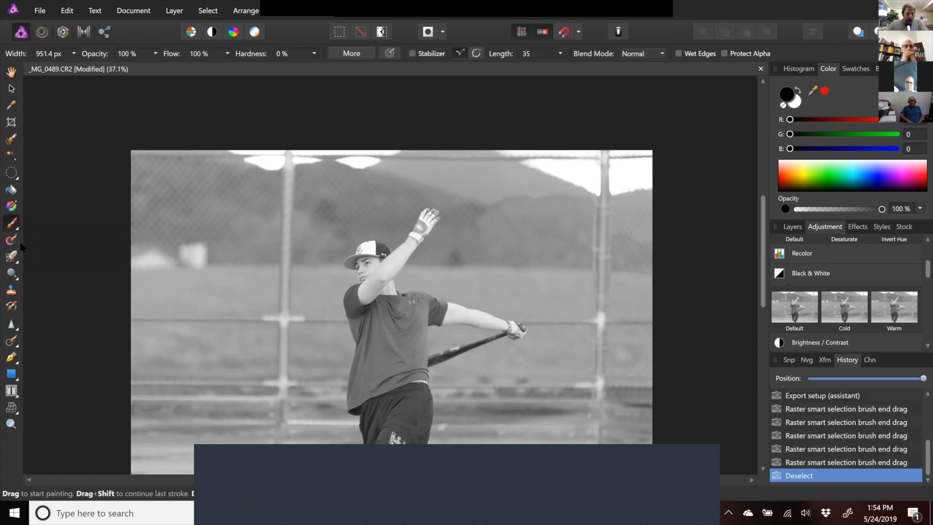
pyautogui.click(14, 277)
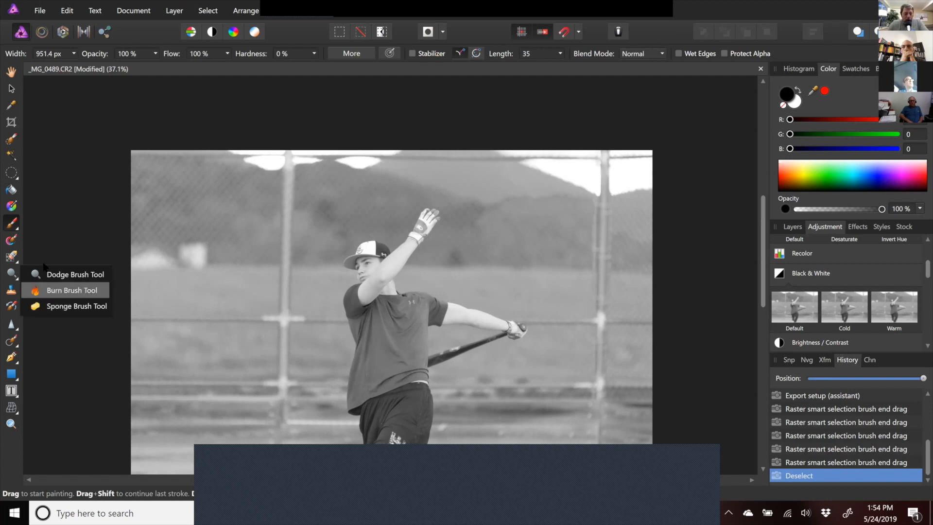
pyautogui.click(8, 327)
pyautogui.click(9, 328)
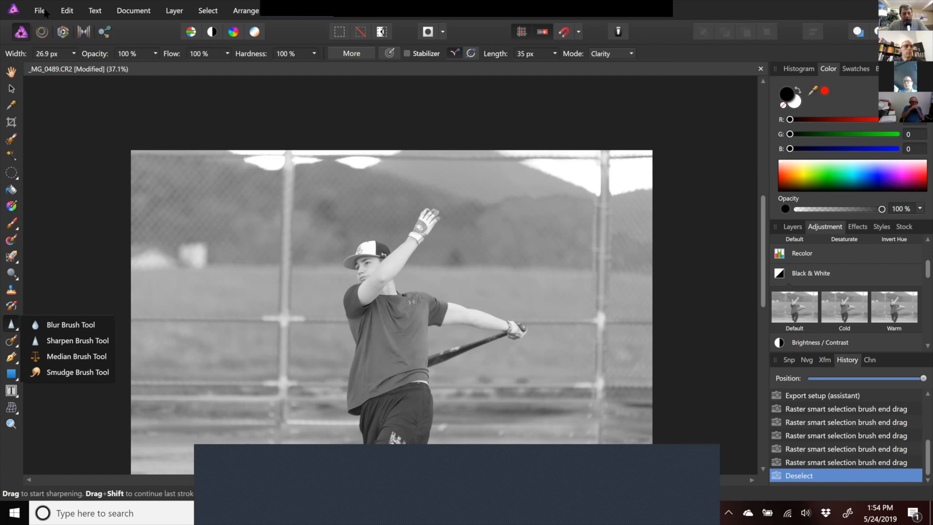
# - Select the Background layer and hide the HSL Shift and Black & White adjustment layers
pyautogui.click(794, 227)
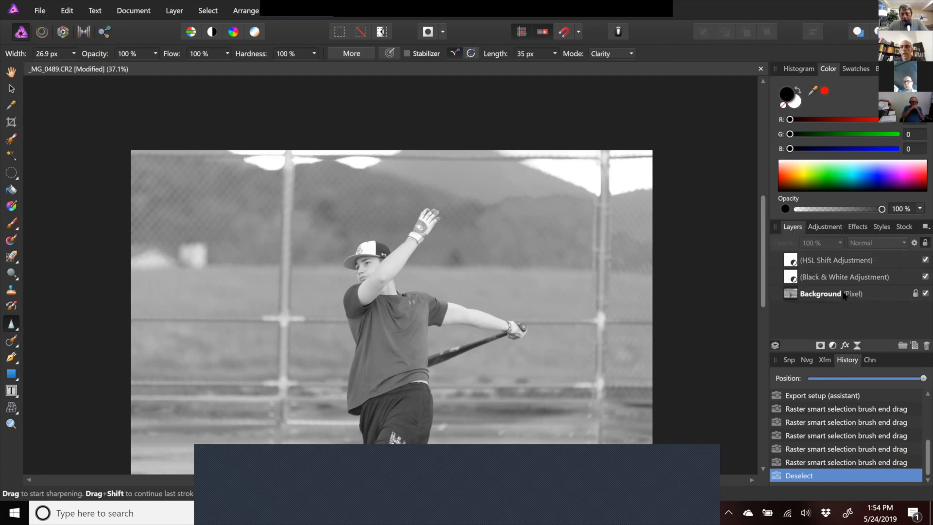
pyautogui.click(870, 295)
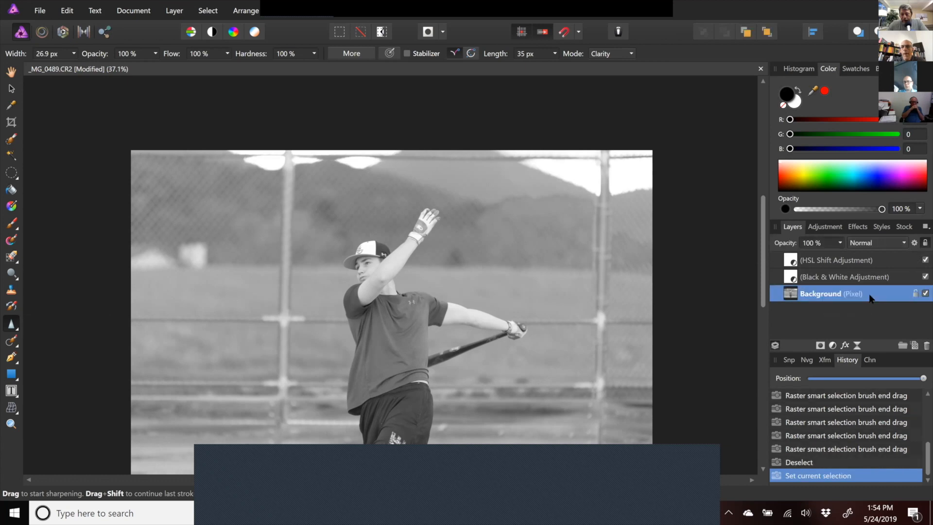
pyautogui.click(925, 260)
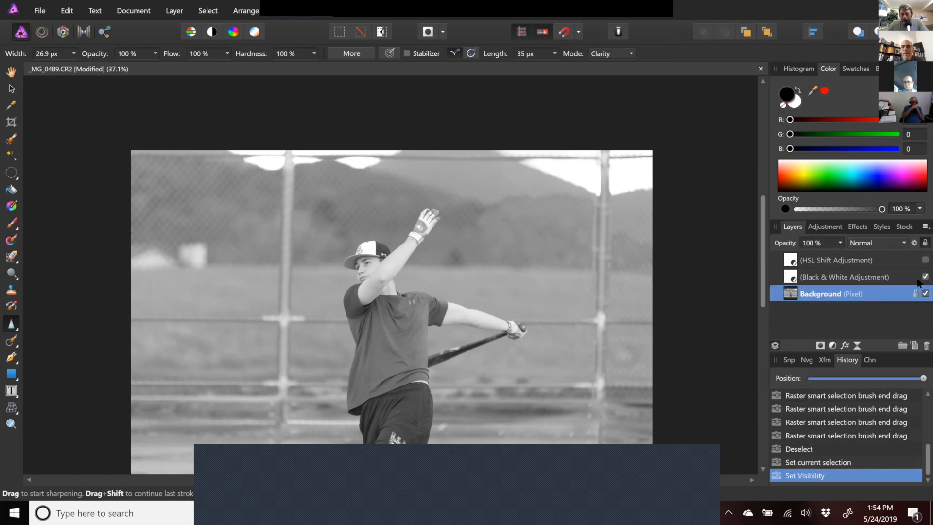
pyautogui.click(918, 280)
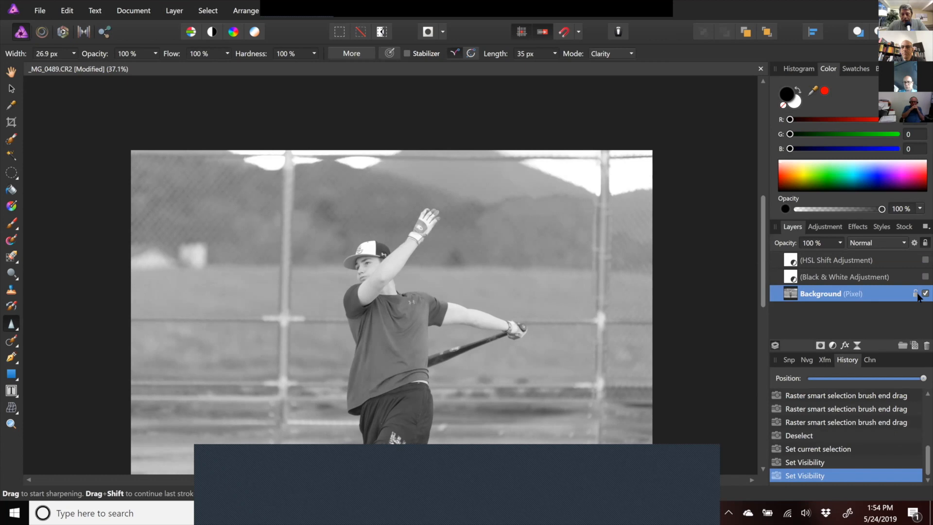
# - Revert the document history back to the Add HSL Shift Adjustment state
pyautogui.scroll(10, 918, 456)
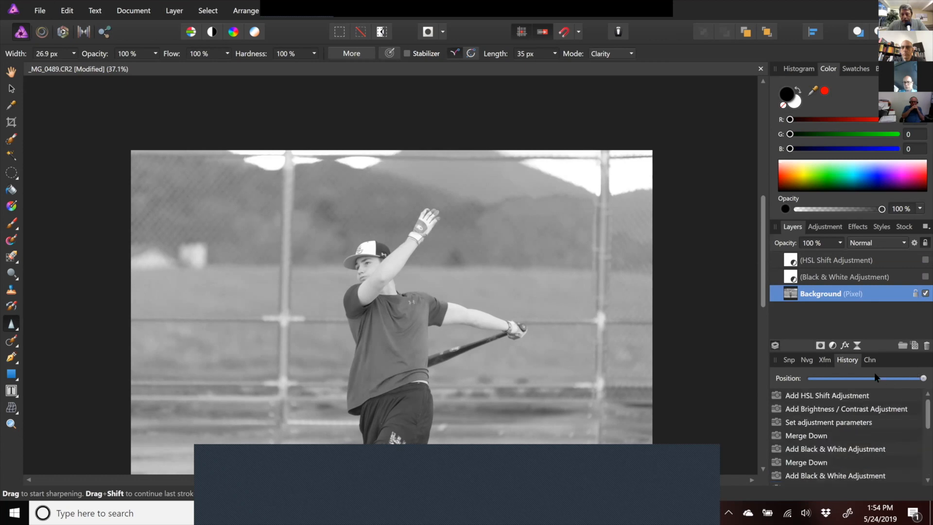
pyautogui.click(845, 400)
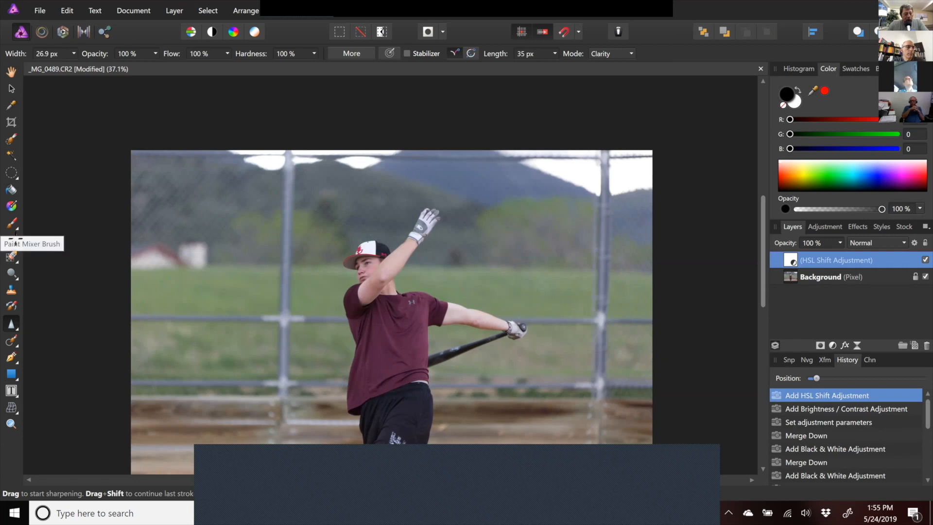
# - Burn the bright sky highlights at the top right with the Burn Brush Tool, width about 846 px and 23% opacity
pyautogui.click(14, 278)
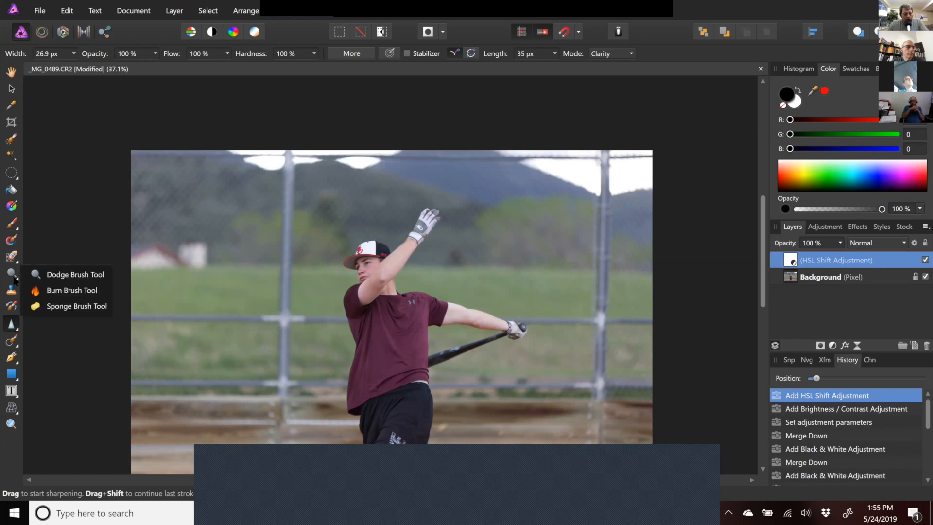
pyautogui.click(86, 291)
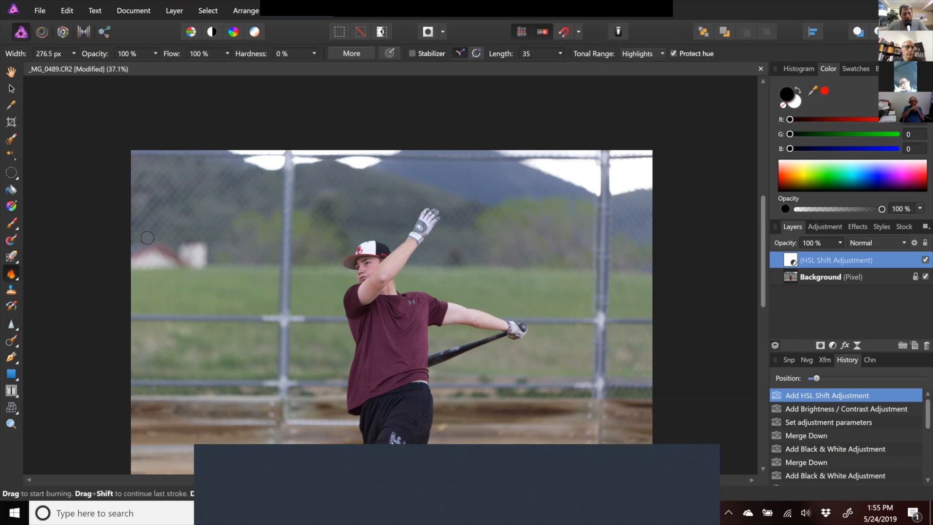
pyautogui.press(']')
pyautogui.press(']')
pyautogui.press(']')
pyautogui.press(']')
pyautogui.press(']')
pyautogui.press(']')
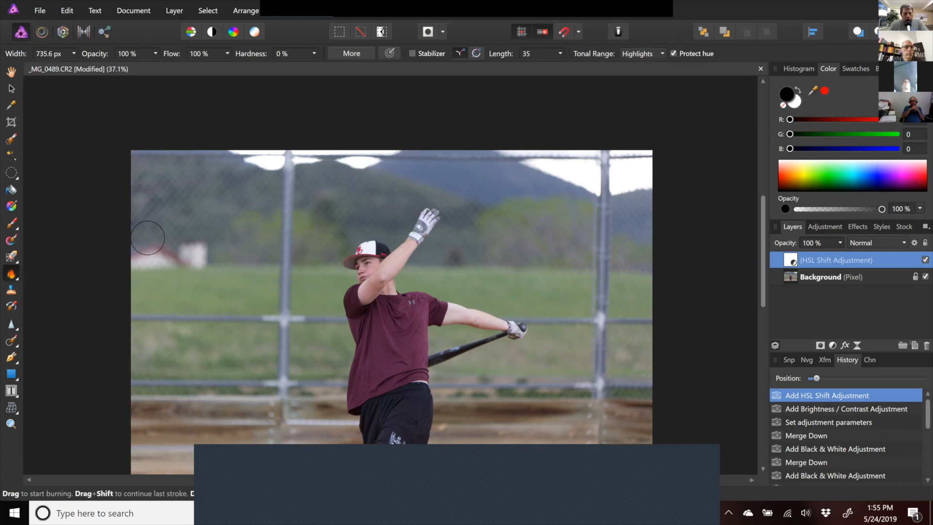
pyautogui.click(155, 54)
pyautogui.moveTo(156, 67); pyautogui.dragTo(93, 70)
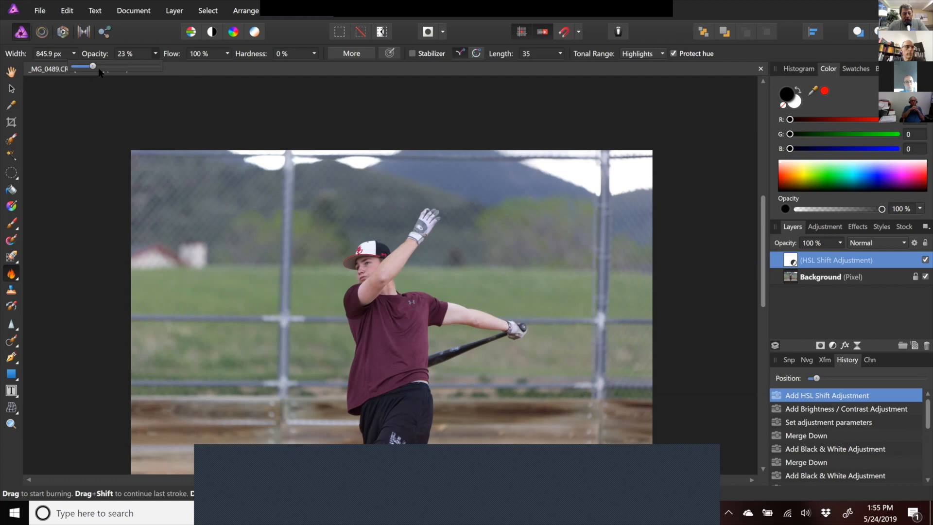
pyautogui.click(73, 230)
pyautogui.click(77, 230)
pyautogui.click(93, 233)
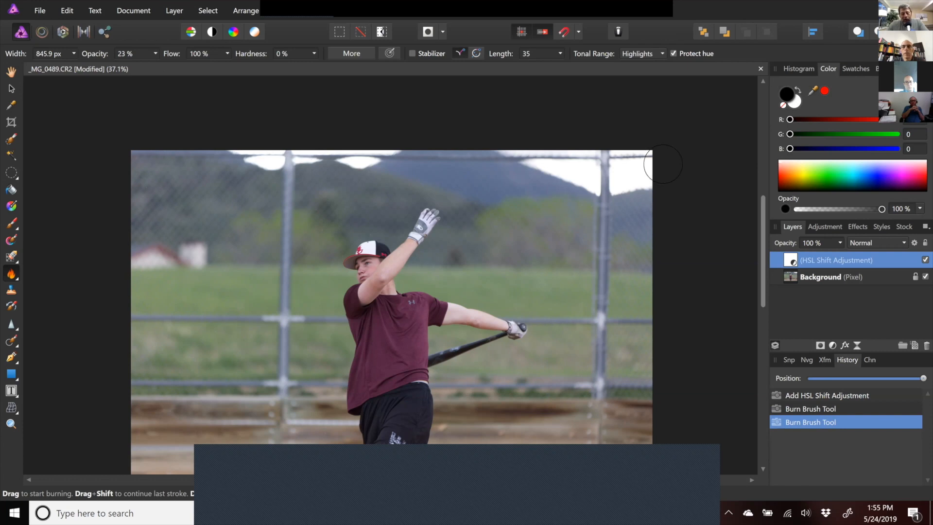
pyautogui.click(565, 167)
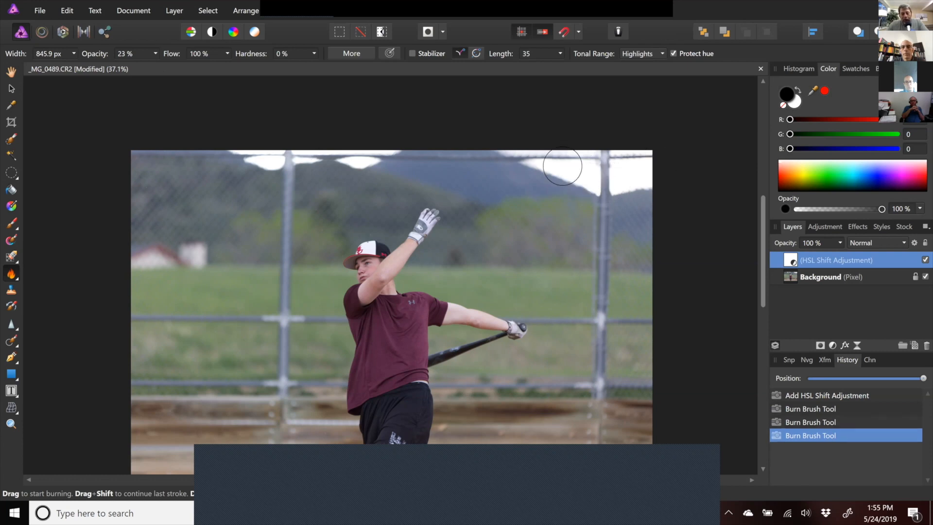
pyautogui.moveTo(529, 156)
pyautogui.mouseDown()
pyautogui.moveTo(667, 157)
pyautogui.moveTo(610, 160)
pyautogui.moveTo(593, 175)
pyautogui.moveTo(667, 176)
pyautogui.moveTo(531, 180)
pyautogui.mouseUp()
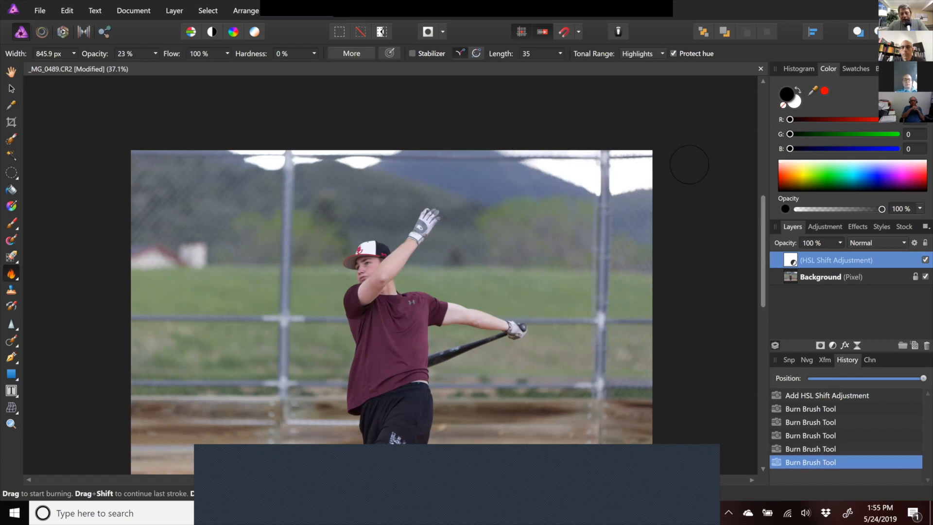
# - Duplicate the HSL Shift adjustment layer
pyautogui.keyDown('ctrl'); pyautogui.click(789, 263); pyautogui.keyUp('ctrl')
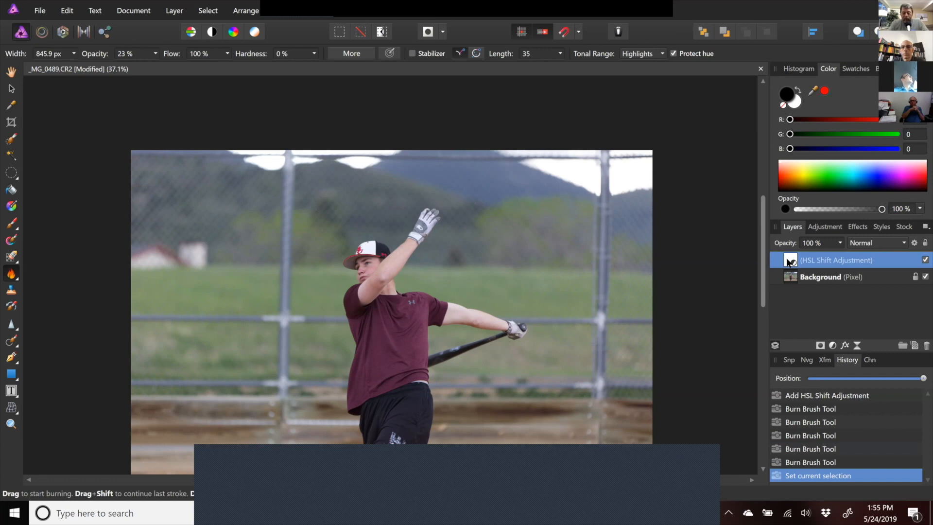
pyautogui.hotkey('ctrl', 'j')
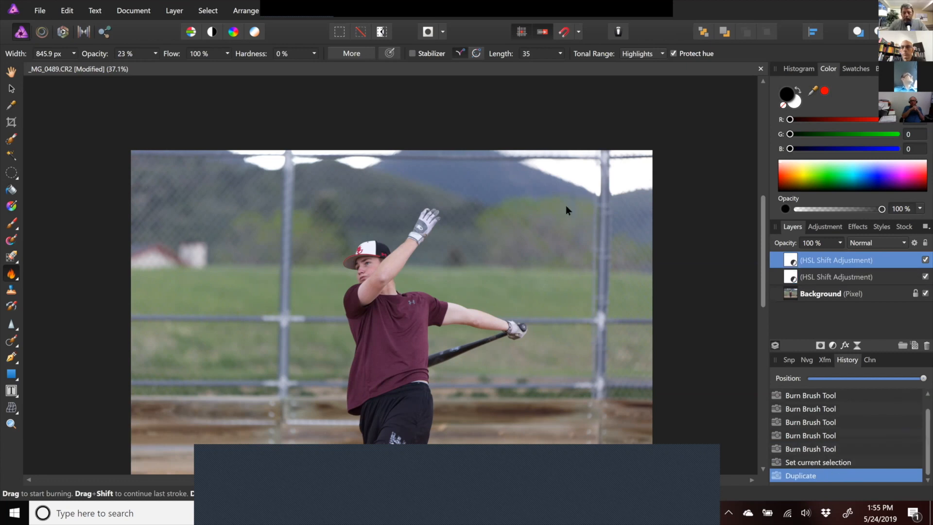
# - Burn the sky highlights around the upper right fence post with brush opacity raised to 61%
pyautogui.moveTo(584, 153)
pyautogui.mouseDown()
pyautogui.moveTo(657, 164)
pyautogui.moveTo(611, 170)
pyautogui.mouseUp()
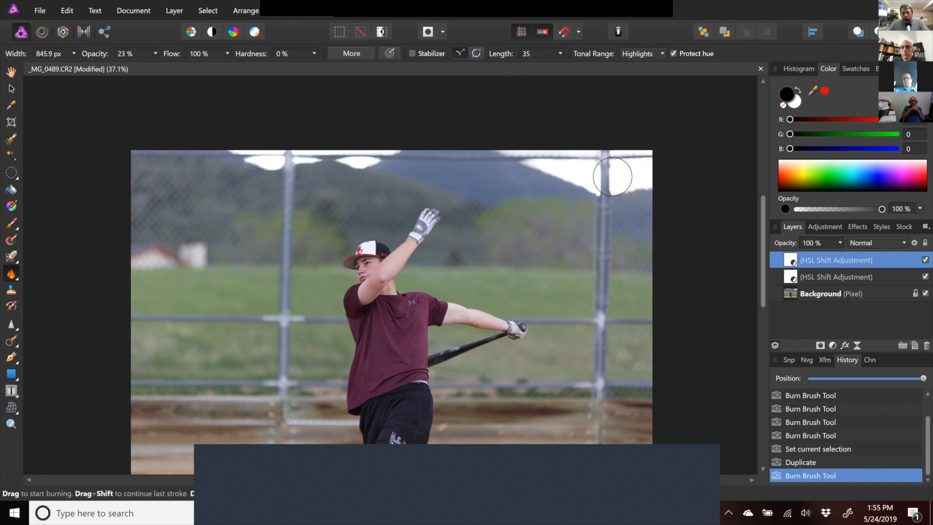
pyautogui.click(156, 54)
pyautogui.moveTo(156, 66); pyautogui.dragTo(187, 68)
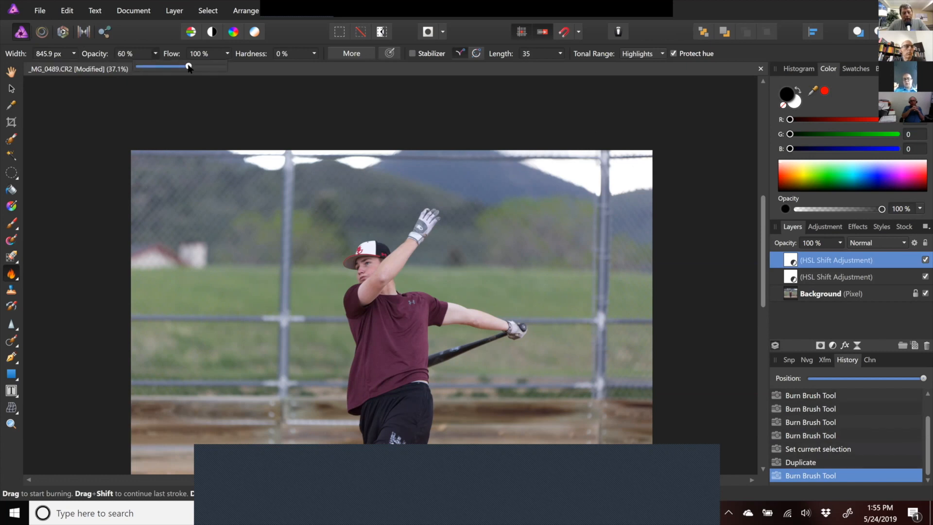
pyautogui.click(682, 151)
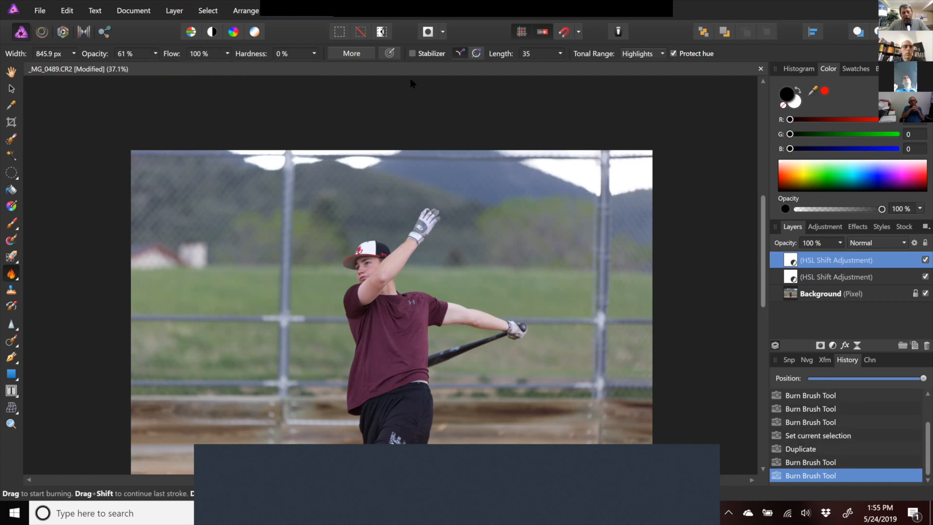
pyautogui.moveTo(556, 163); pyautogui.dragTo(590, 172)
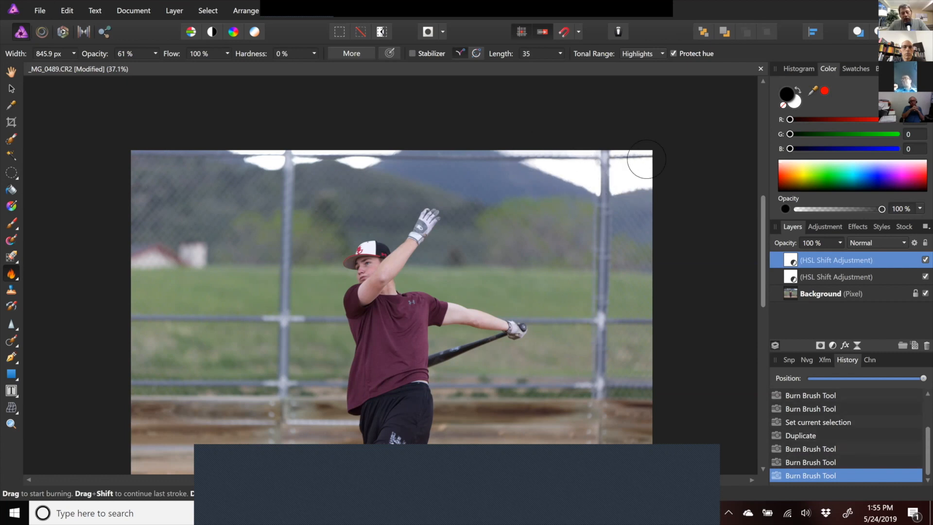
pyautogui.click(17, 272)
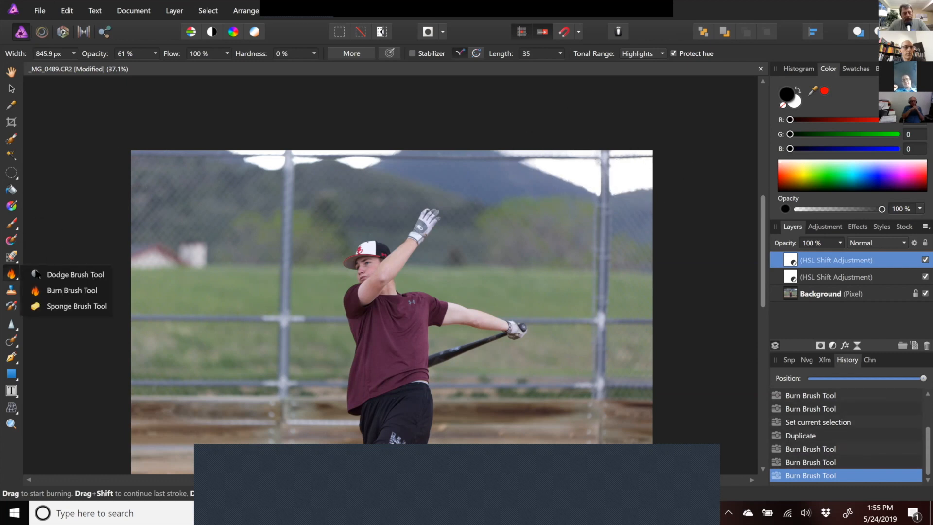
pyautogui.click(49, 290)
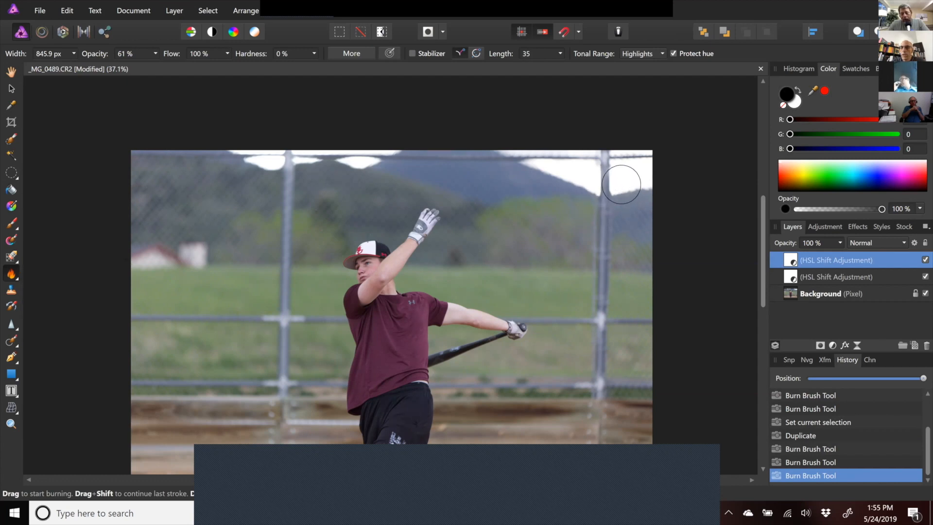
pyautogui.moveTo(622, 184); pyautogui.dragTo(639, 176)
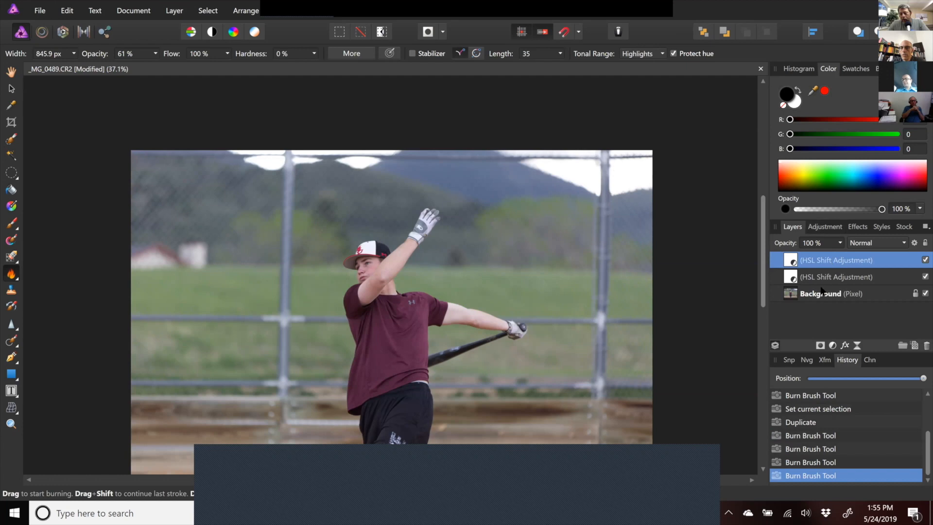
# - Hide both HSL Shift layers, select the Background layer and burn the sky highlights along the top
pyautogui.click(925, 260)
pyautogui.click(925, 277)
pyautogui.click(846, 294)
pyautogui.moveTo(504, 170)
pyautogui.mouseDown()
pyautogui.moveTo(553, 152)
pyautogui.moveTo(575, 172)
pyautogui.moveTo(580, 165)
pyautogui.moveTo(566, 164)
pyautogui.moveTo(595, 159)
pyautogui.mouseUp()
pyautogui.moveTo(493, 157); pyautogui.dragTo(644, 161)
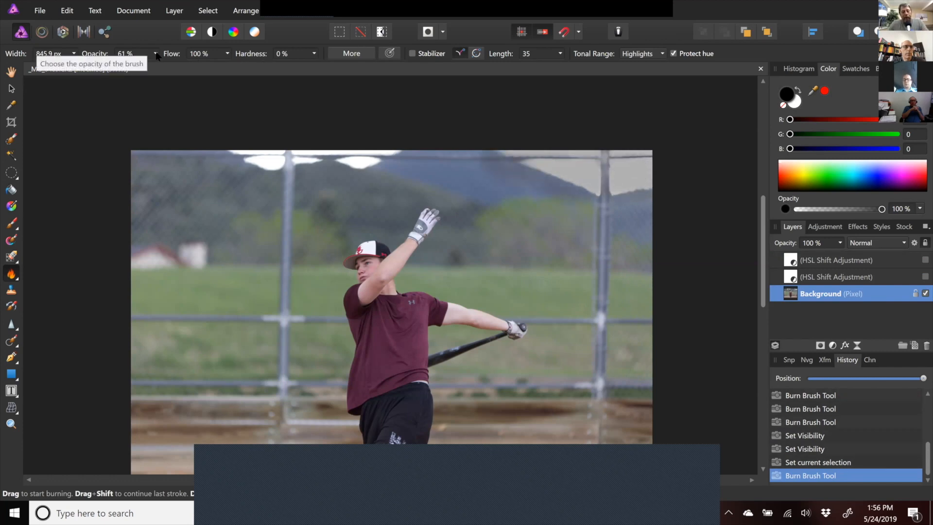
# - Dodge the shadows in the right-hand trees and down the batter's body with the Dodge Brush Tool
pyautogui.click(11, 273)
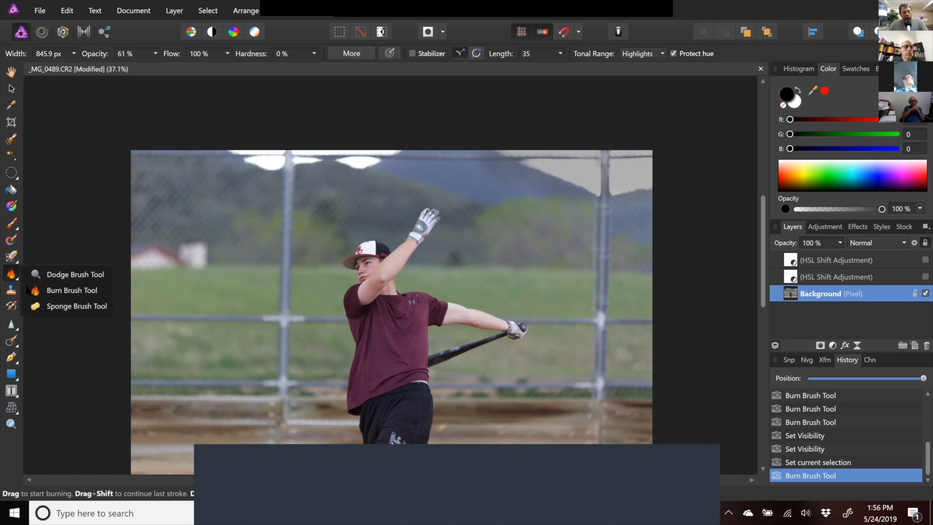
pyautogui.click(39, 276)
pyautogui.moveTo(601, 228)
pyautogui.mouseDown()
pyautogui.moveTo(640, 219)
pyautogui.moveTo(638, 196)
pyautogui.mouseUp()
pyautogui.moveTo(537, 213)
pyautogui.mouseDown()
pyautogui.moveTo(413, 173)
pyautogui.moveTo(544, 215)
pyautogui.moveTo(456, 247)
pyautogui.moveTo(413, 156)
pyautogui.moveTo(360, 214)
pyautogui.moveTo(546, 221)
pyautogui.mouseUp()
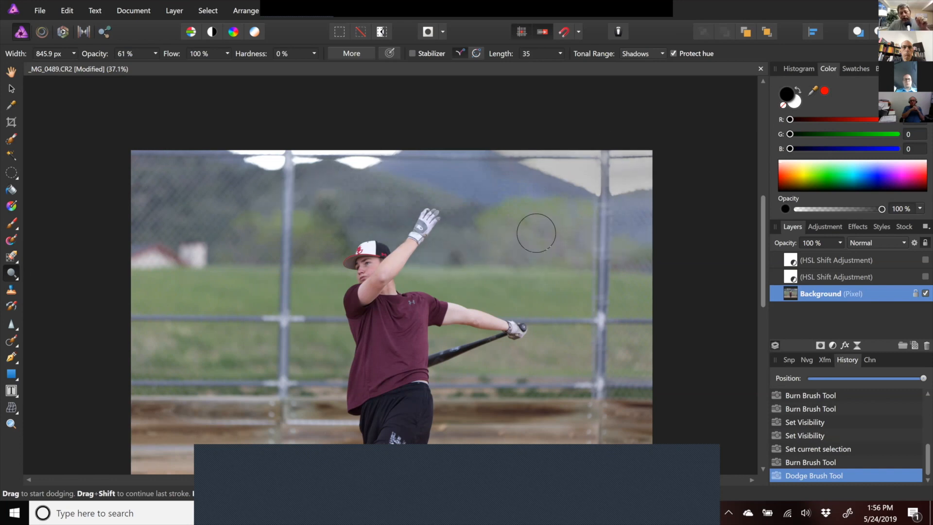
pyautogui.moveTo(416, 312)
pyautogui.mouseDown()
pyautogui.moveTo(321, 345)
pyautogui.moveTo(384, 336)
pyautogui.moveTo(289, 409)
pyautogui.moveTo(498, 358)
pyautogui.moveTo(351, 229)
pyautogui.moveTo(465, 319)
pyautogui.mouseUp()
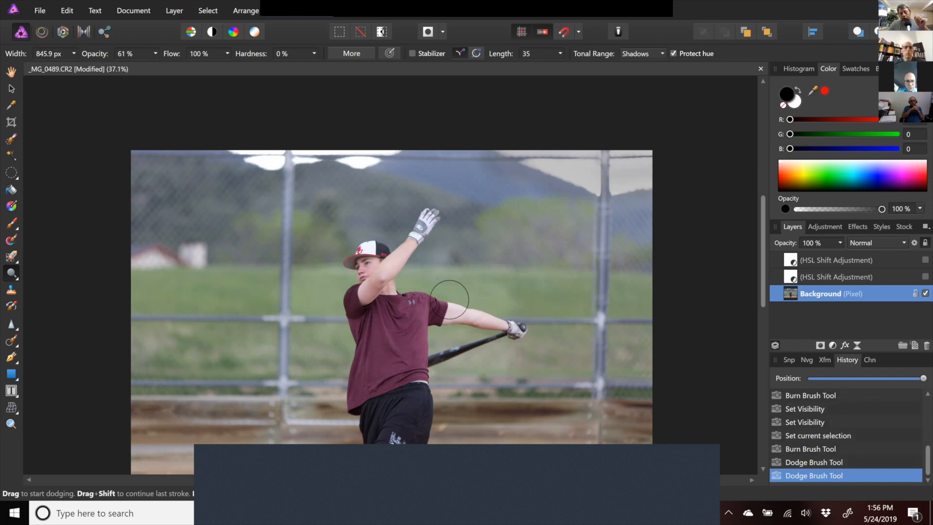
pyautogui.moveTo(378, 246)
pyautogui.mouseDown()
pyautogui.moveTo(373, 355)
pyautogui.moveTo(337, 401)
pyautogui.mouseUp()
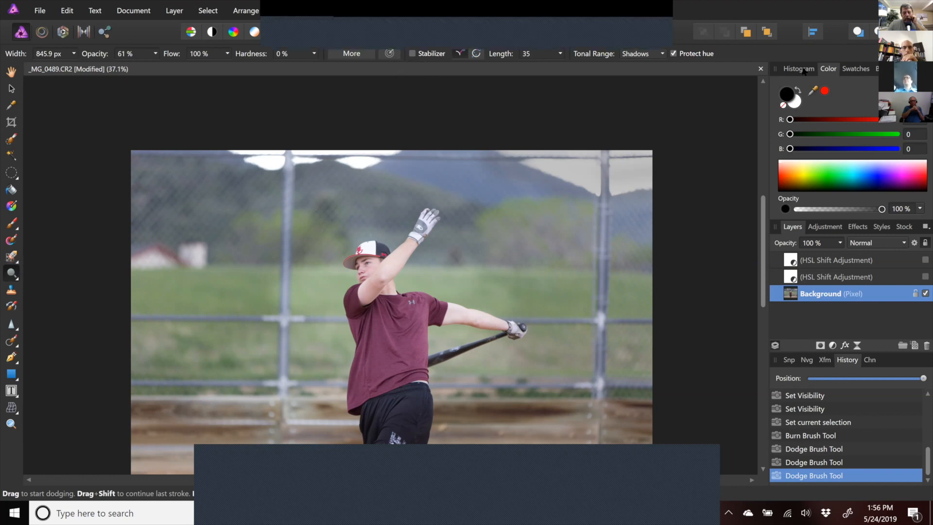
# - Inspect the dodge tonal range options and the brush's advanced settings dialog
pyautogui.click(661, 55)
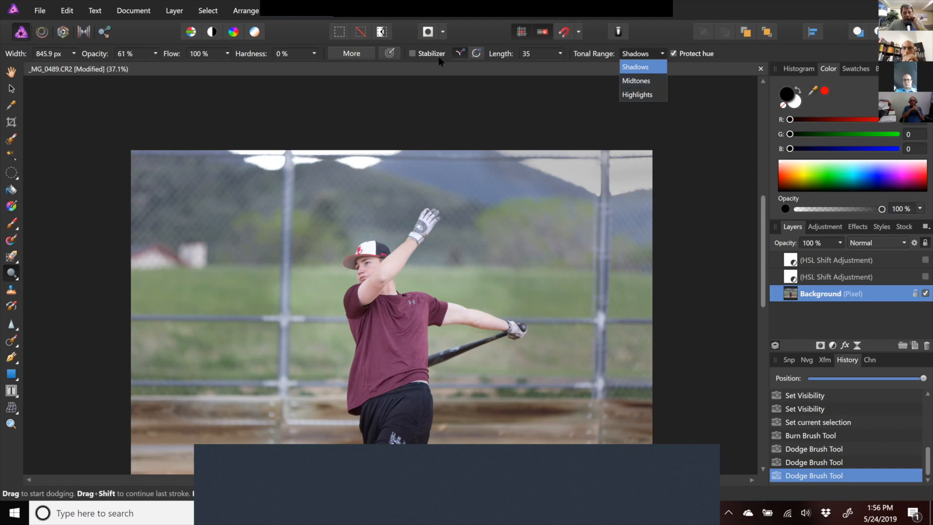
pyautogui.click(357, 57)
pyautogui.click(355, 57)
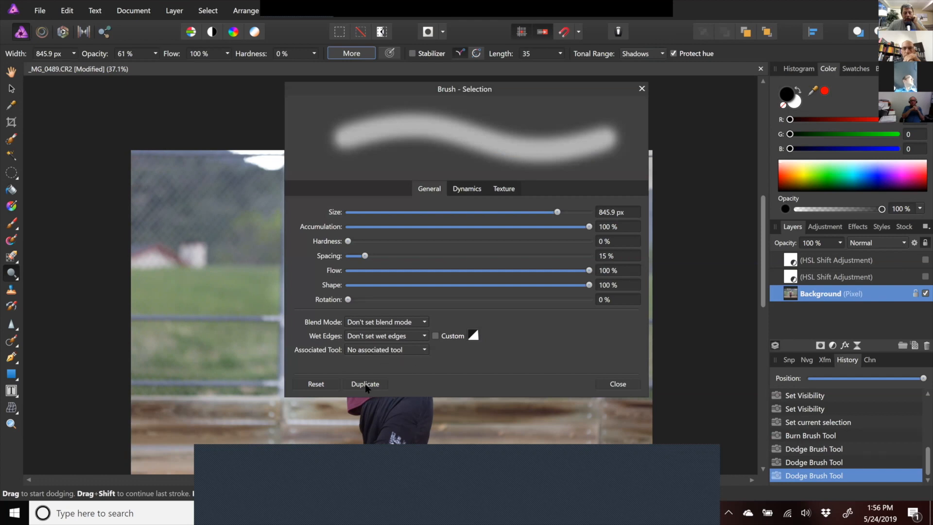
pyautogui.click(611, 386)
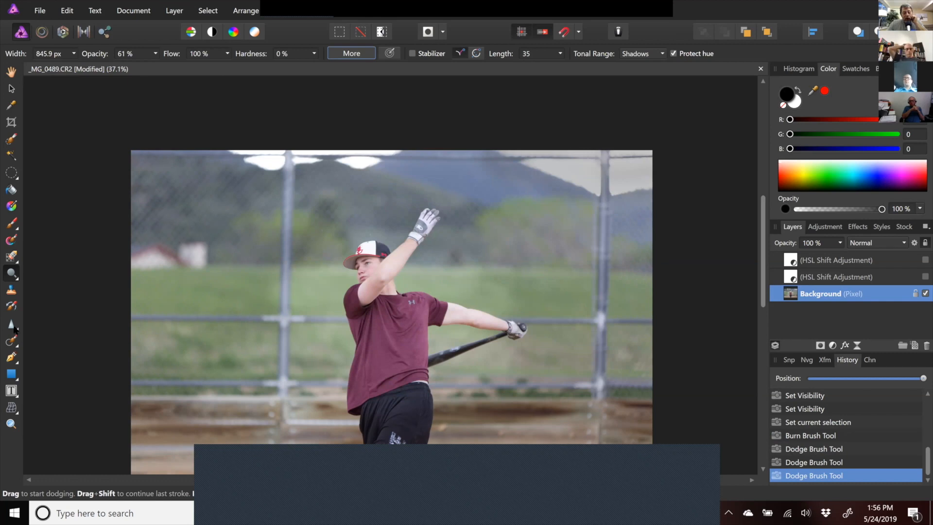
# - Sponge the batter's shirt and the trees at upper right with the Sponge Brush Tool
pyautogui.click(9, 280)
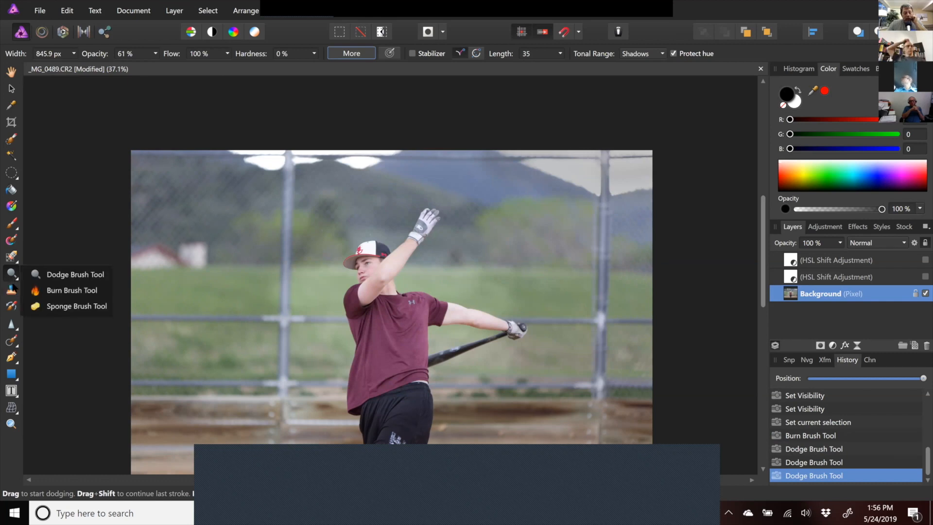
pyautogui.click(49, 306)
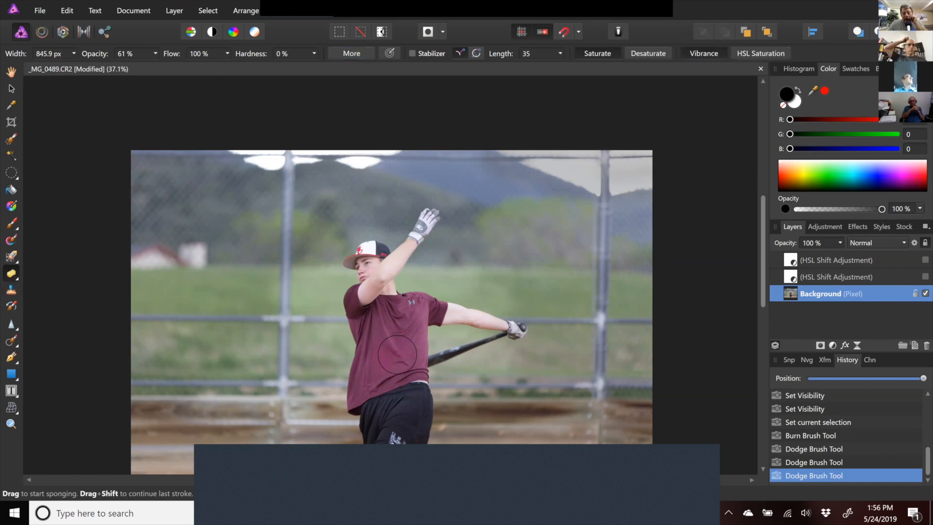
pyautogui.click(370, 379)
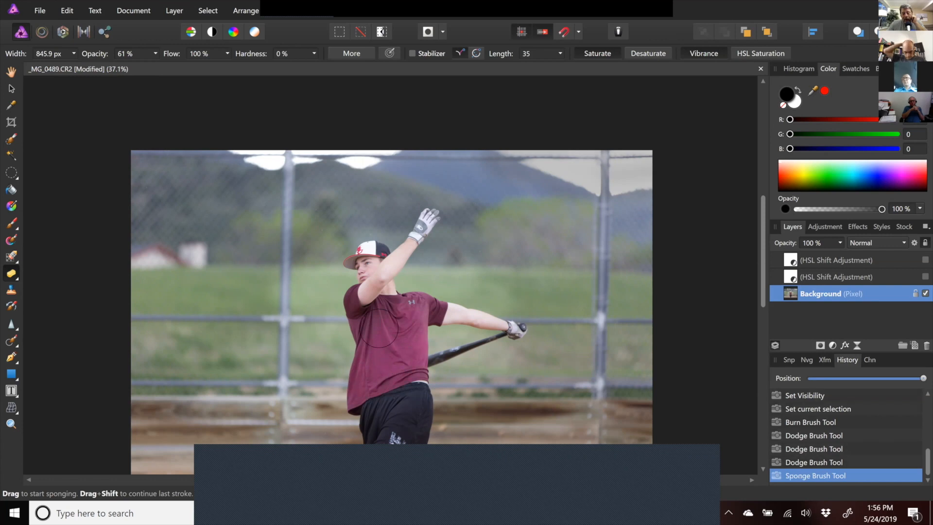
pyautogui.moveTo(389, 320); pyautogui.dragTo(399, 331)
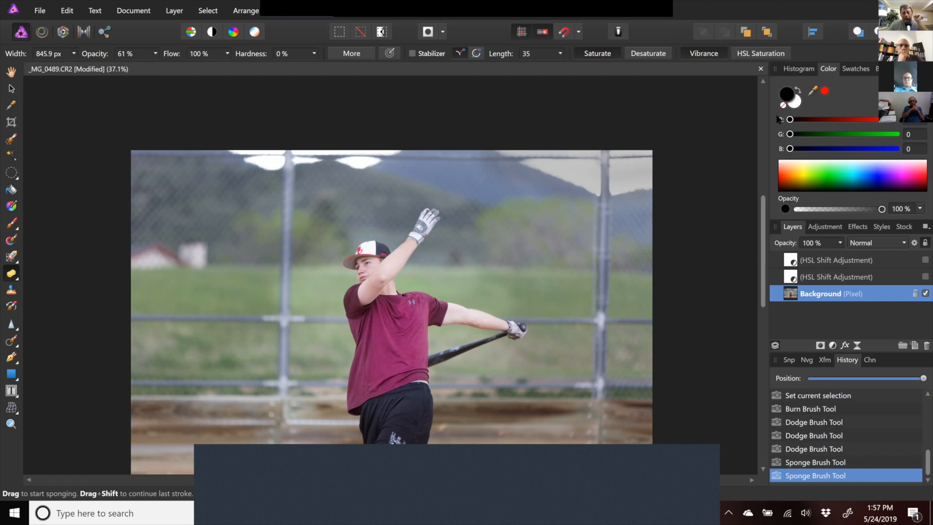
pyautogui.moveTo(519, 187)
pyautogui.mouseDown()
pyautogui.moveTo(532, 209)
pyautogui.moveTo(519, 214)
pyautogui.mouseUp()
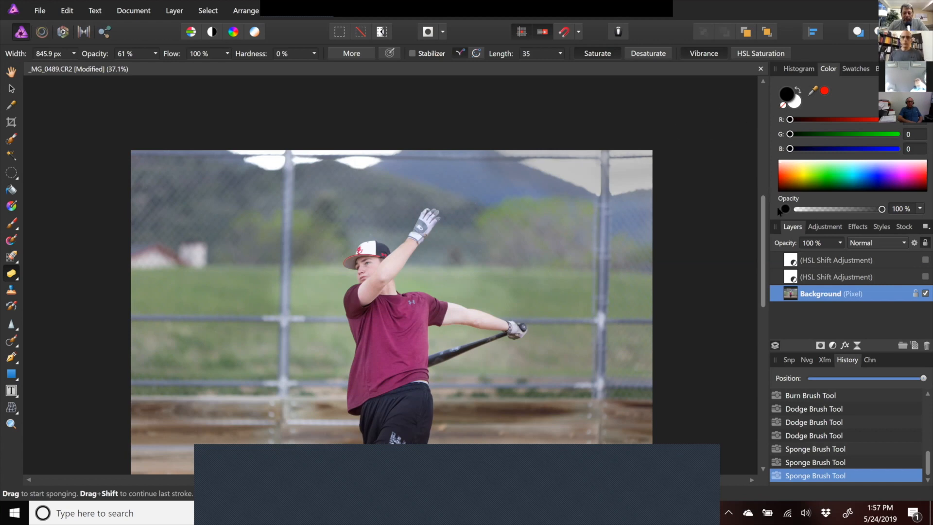
pyautogui.moveTo(763, 226); pyautogui.dragTo(782, 245)
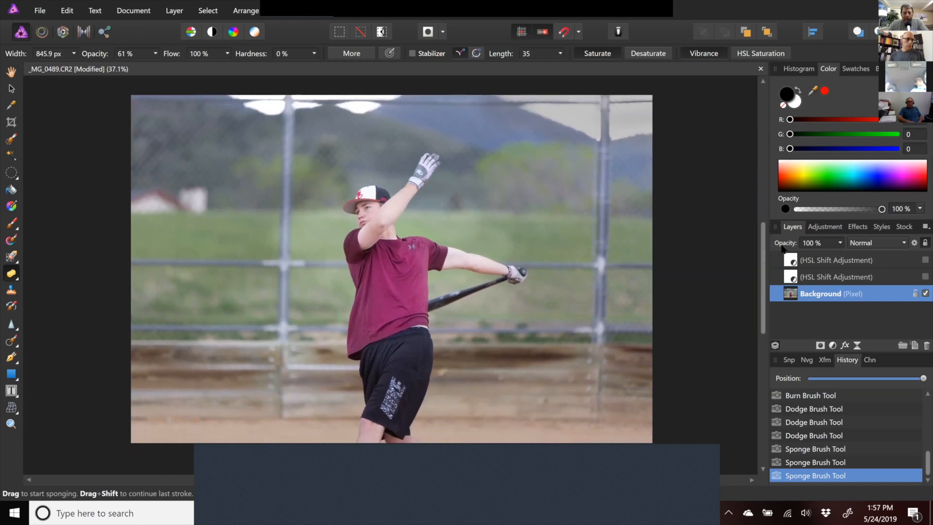